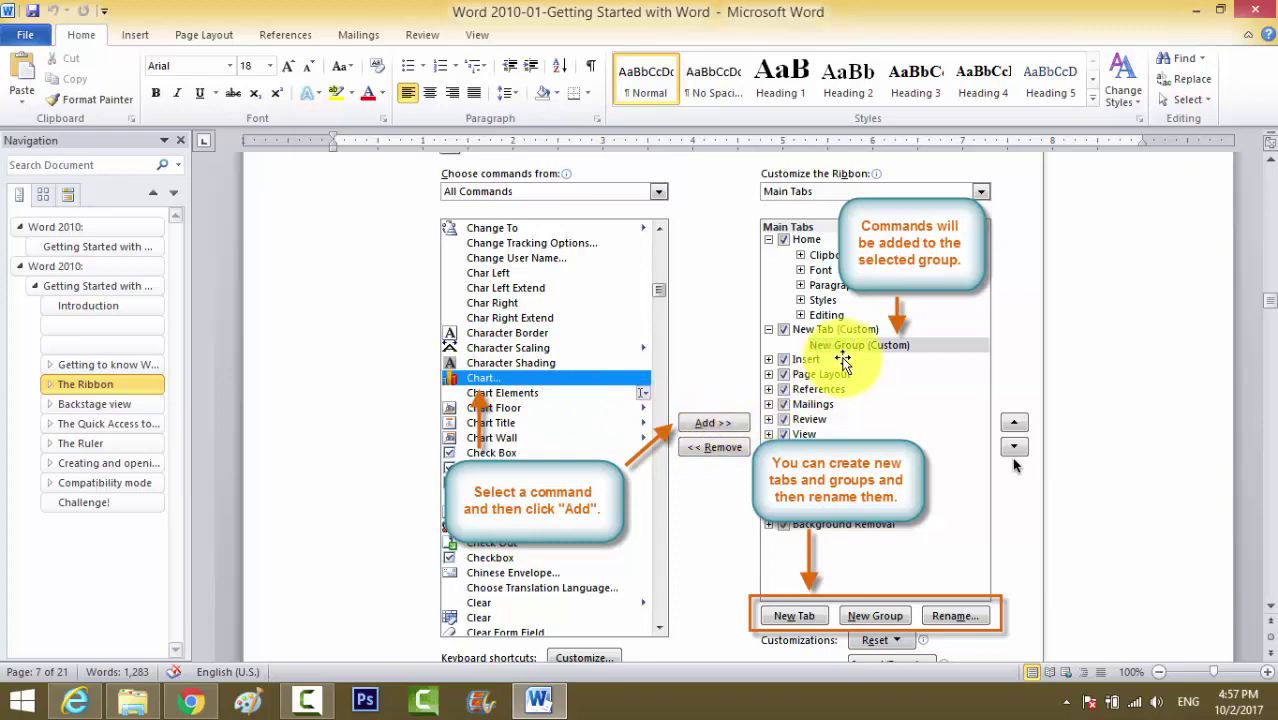
# Review the guide's illustration of ribbon customization and open the Customize the Ribbon settings
pyautogui.scroll(-4, 845, 360)
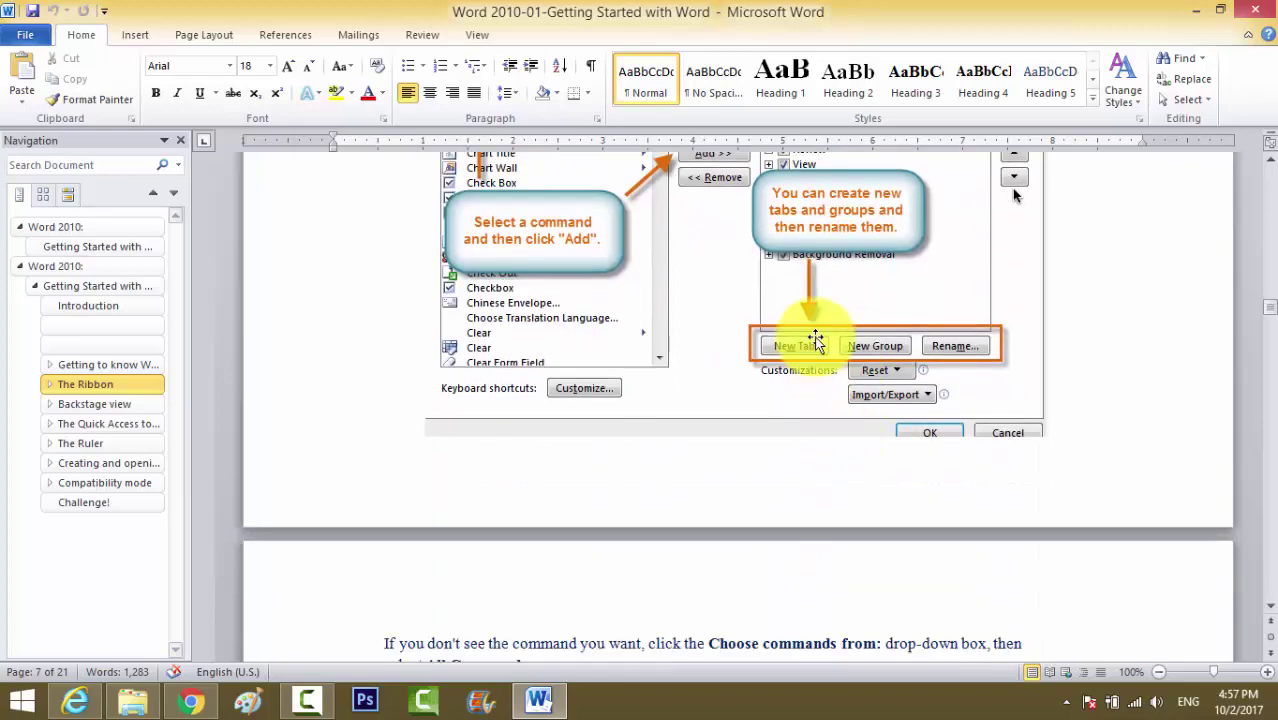
pyautogui.scroll(-4, 705, 428)
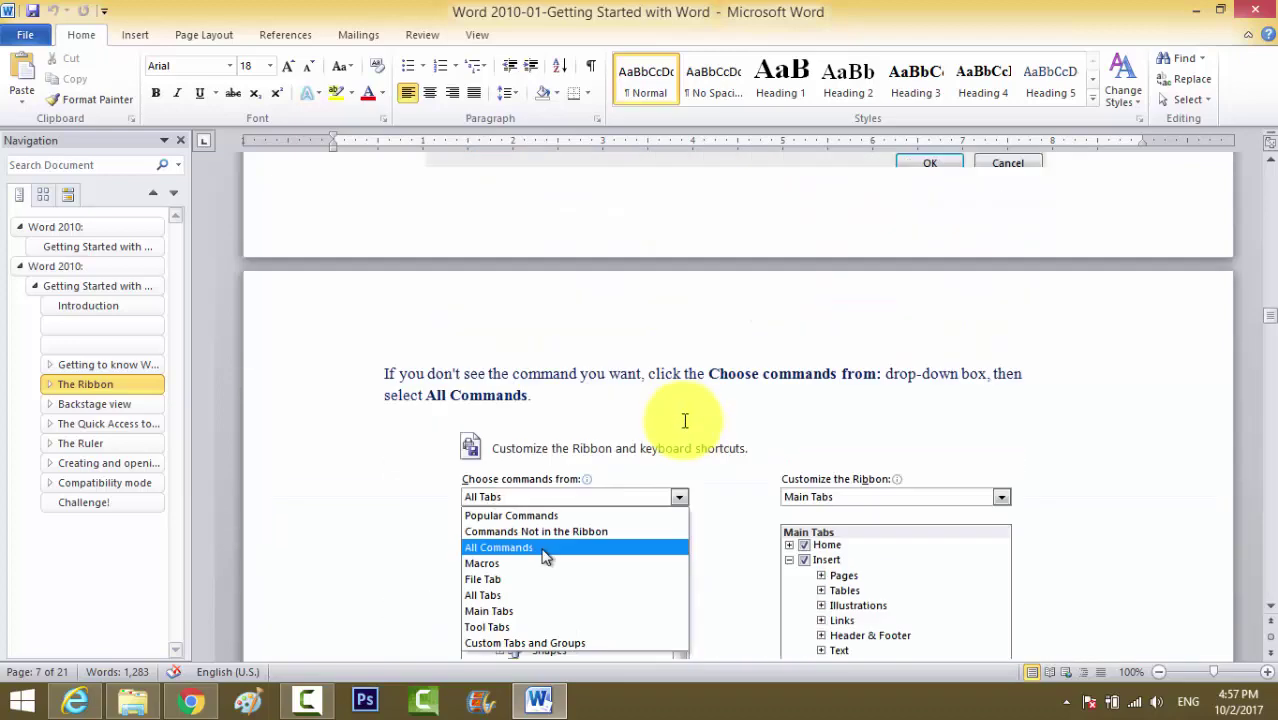
pyautogui.scroll(9, 670, 450)
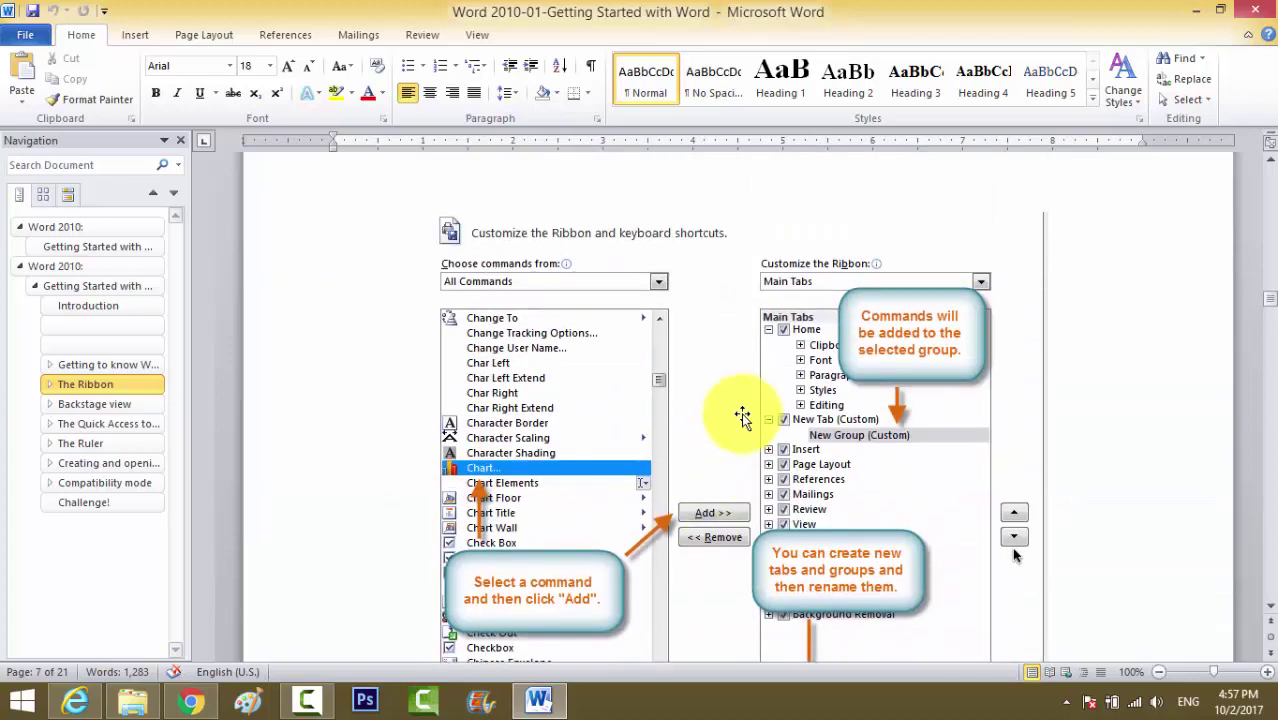
pyautogui.rightClick(997, 40)
pyautogui.rightClick(1227, 83)
pyautogui.rightClick(1226, 84)
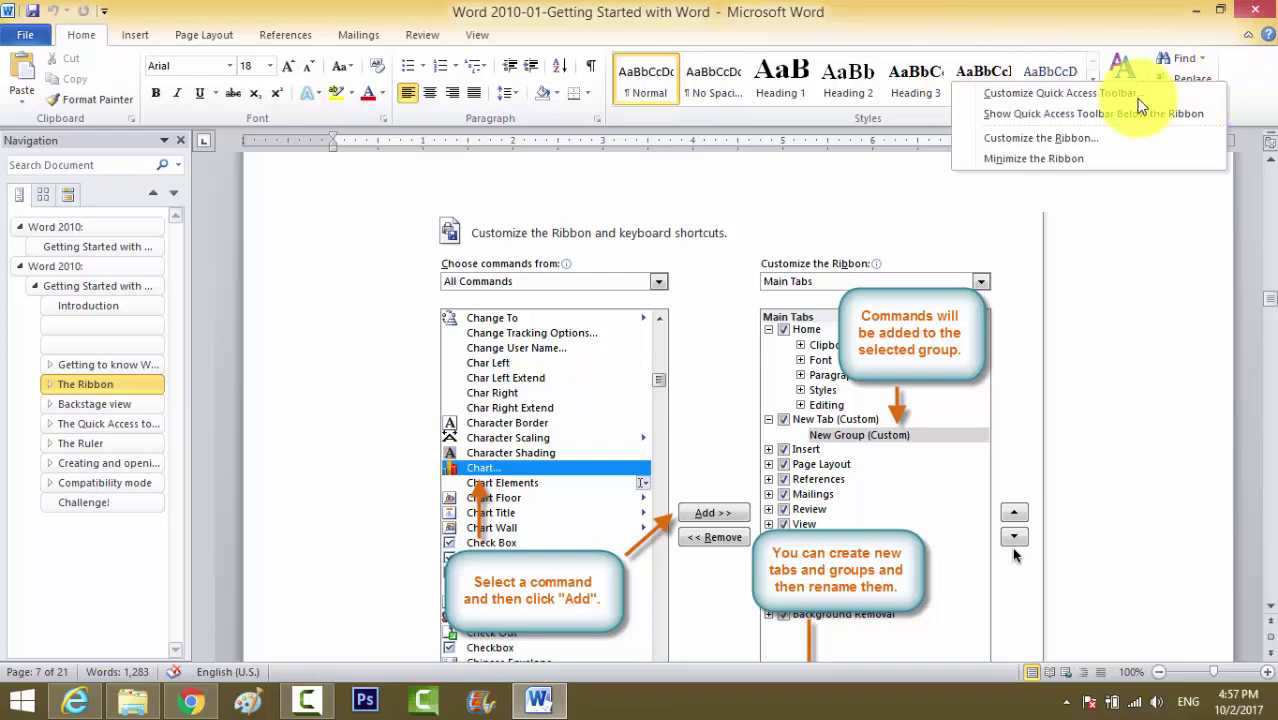
pyautogui.click(1022, 148)
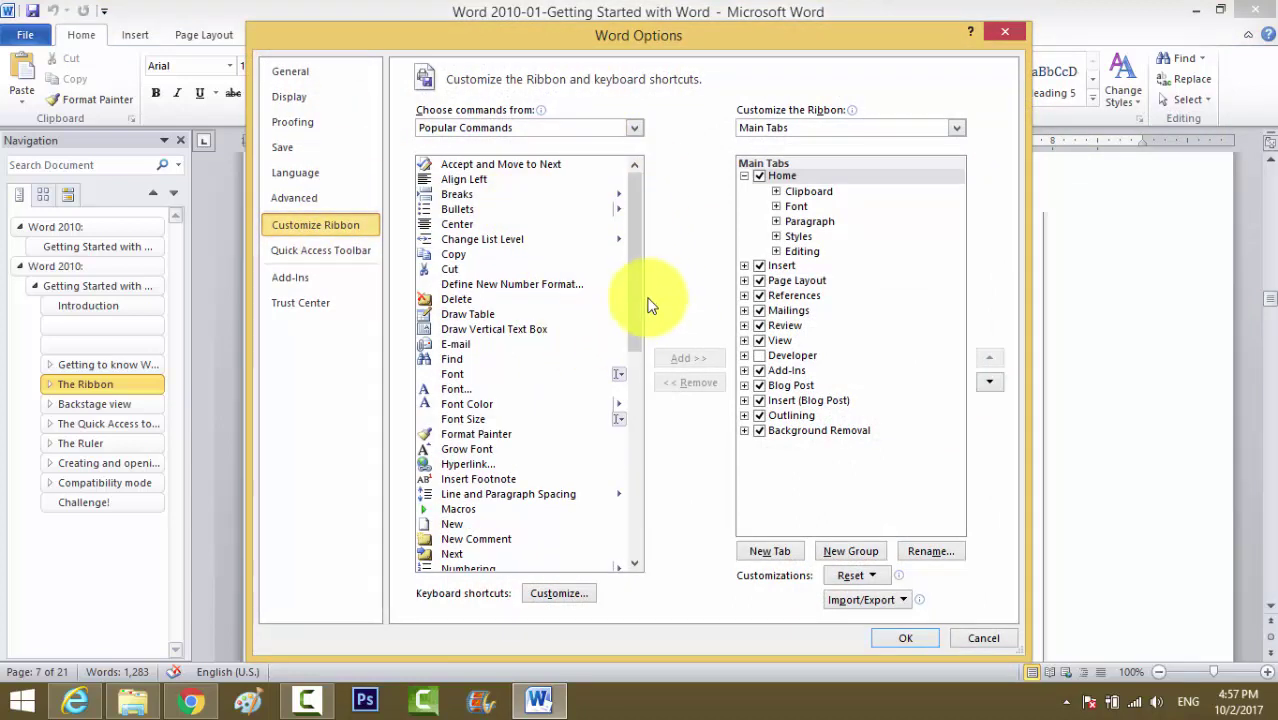
pyautogui.click(500, 181)
pyautogui.click(556, 196)
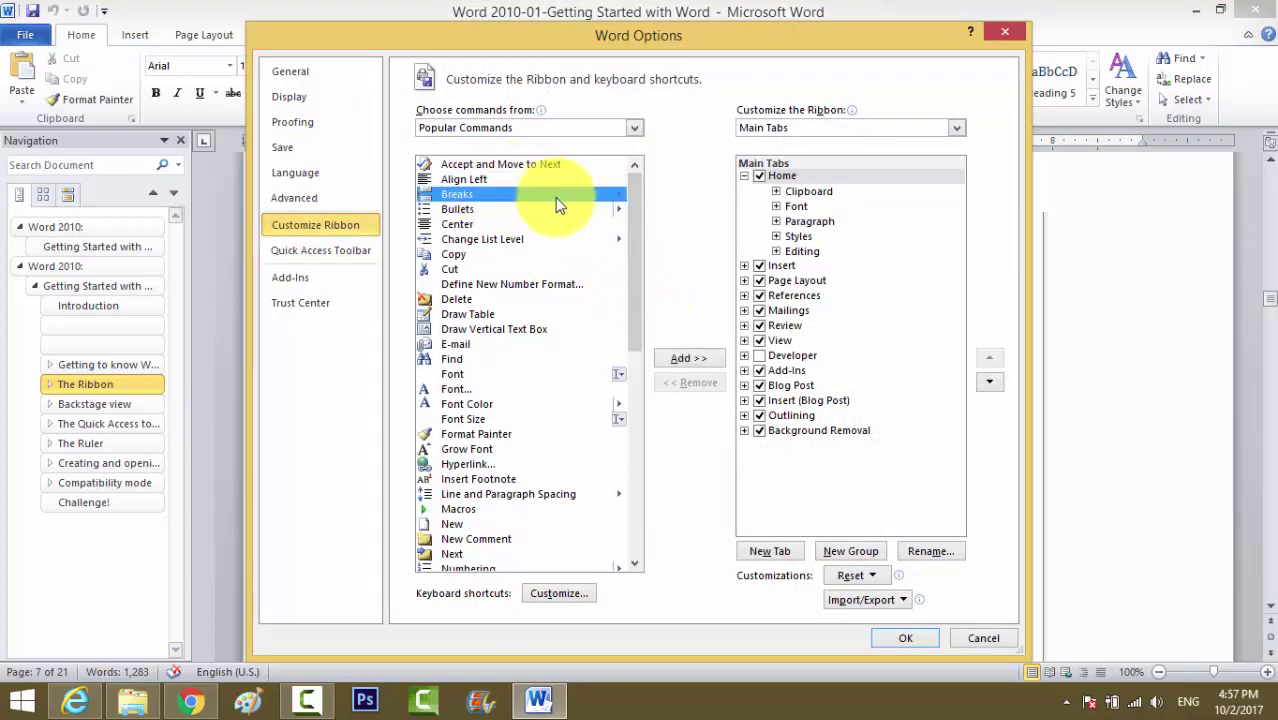
pyautogui.click(617, 209)
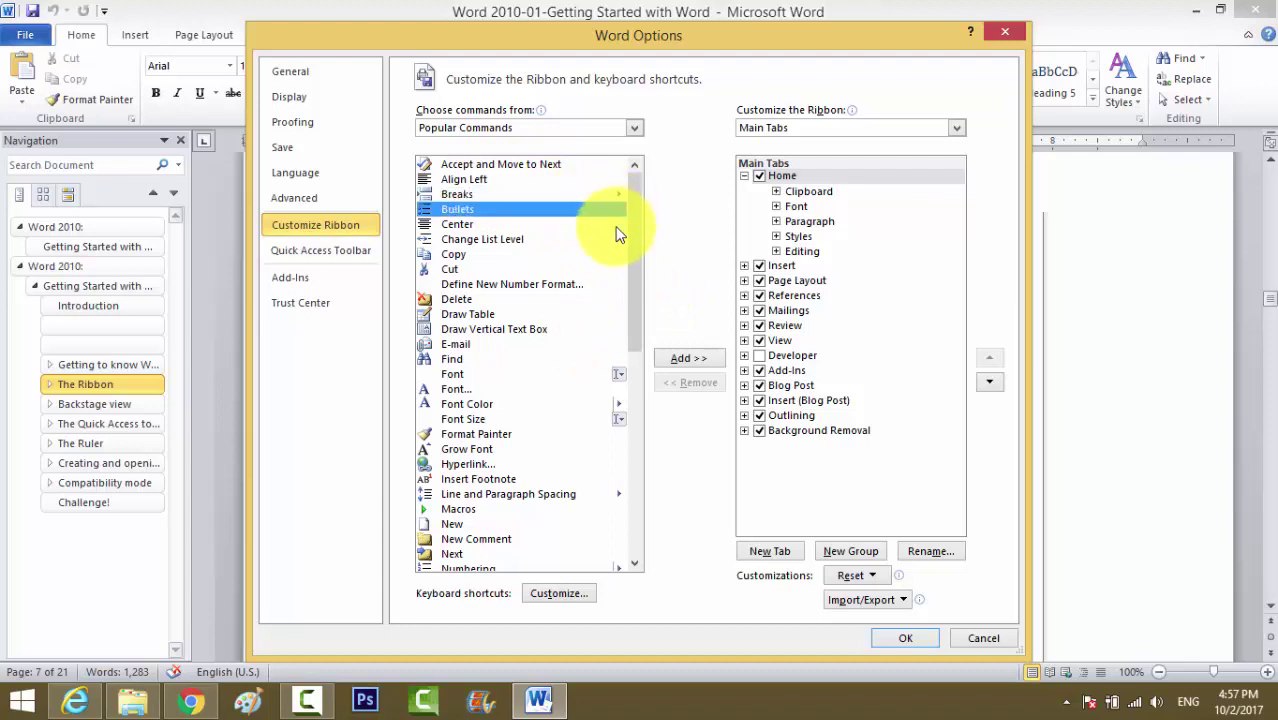
pyautogui.click(620, 240)
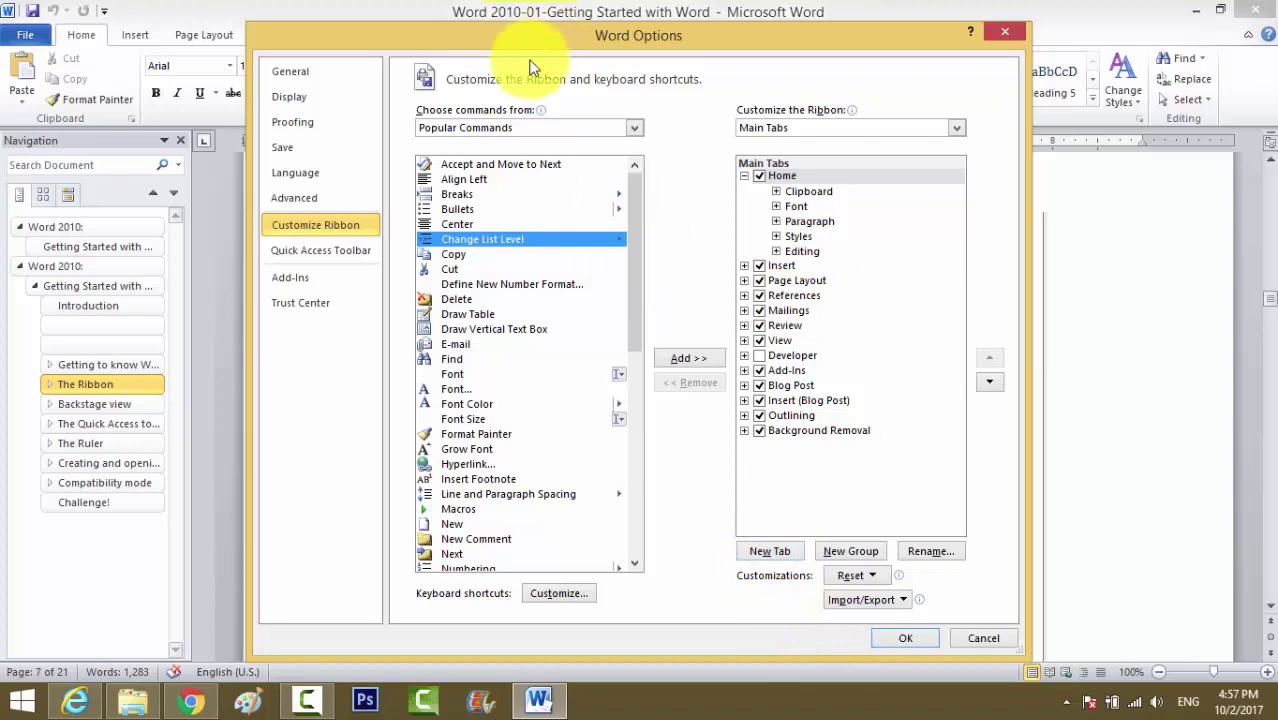
# Create a new custom tab after Home and rename its new group with the person's name
pyautogui.moveTo(530, 40); pyautogui.dragTo(457, 29)
pyautogui.click(694, 546)
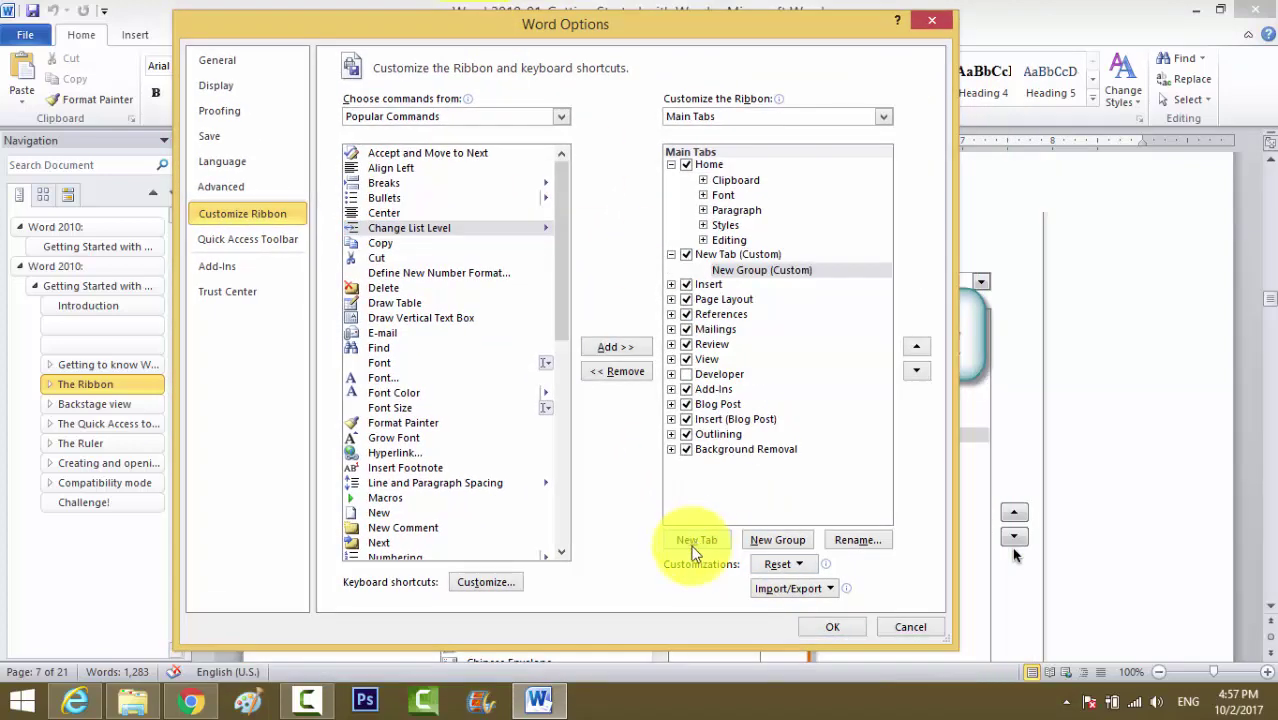
pyautogui.click(775, 272)
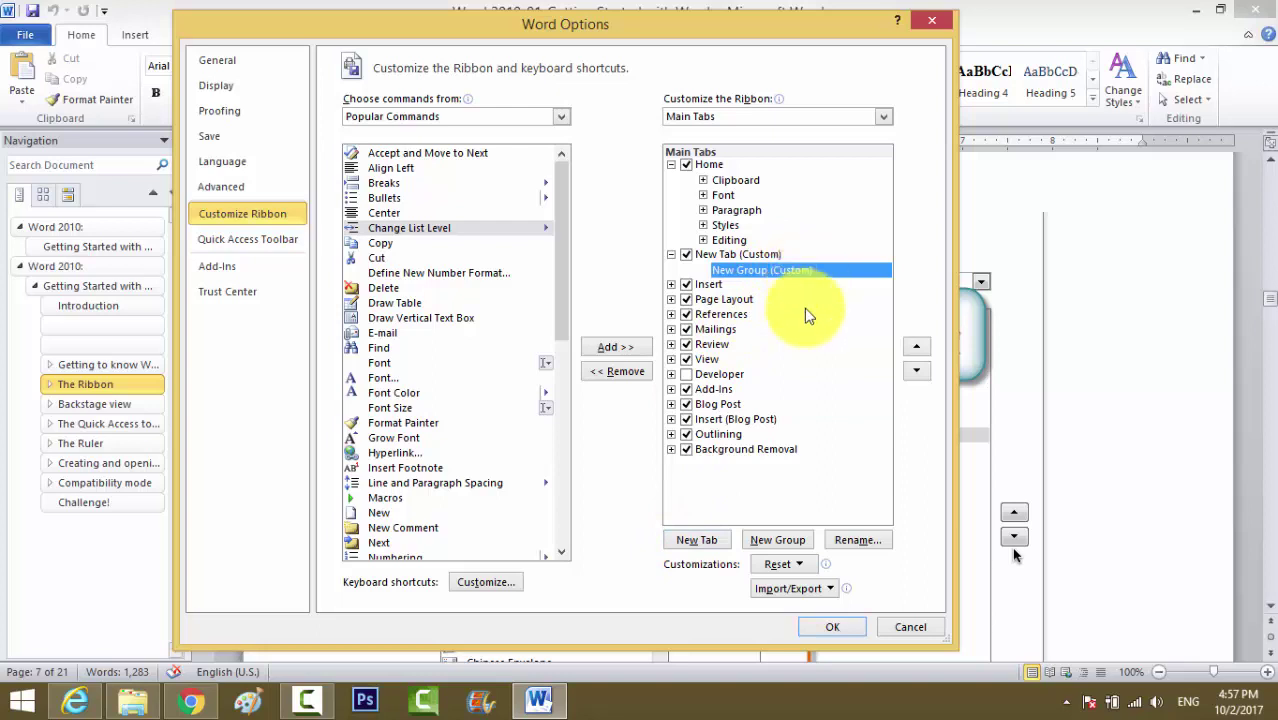
pyautogui.click(857, 540)
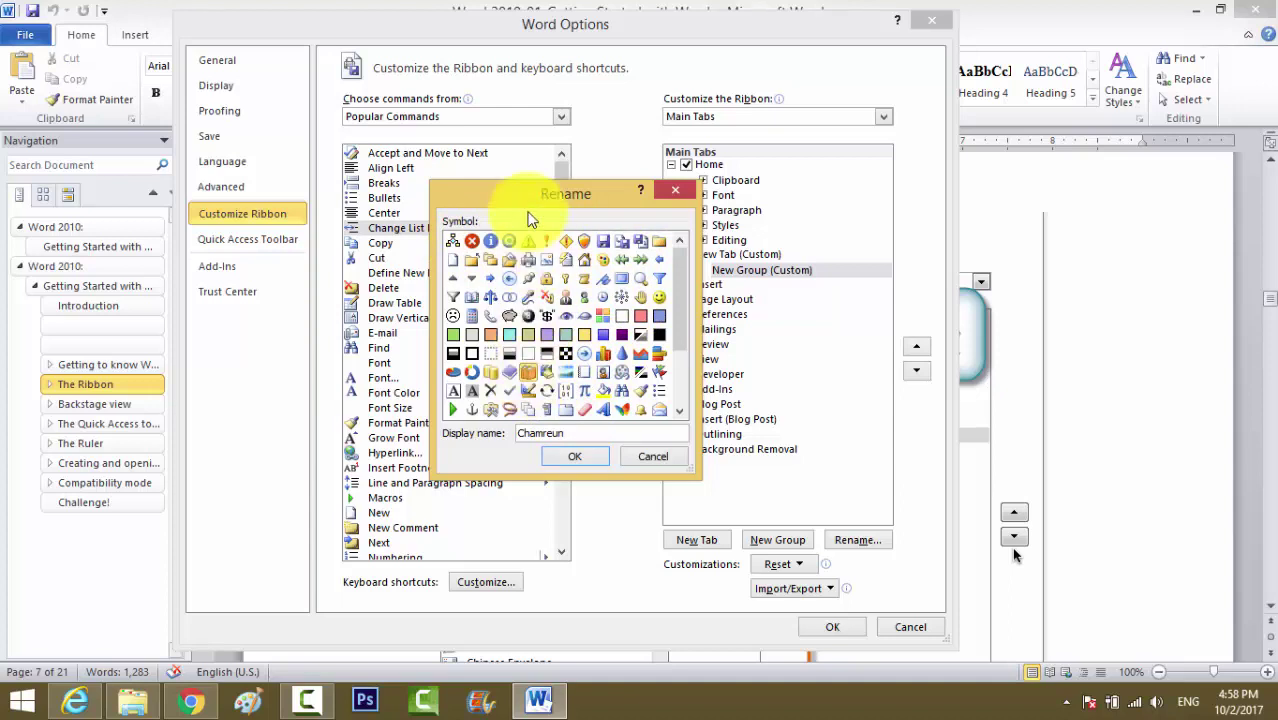
pyautogui.moveTo(559, 188); pyautogui.dragTo(757, 79)
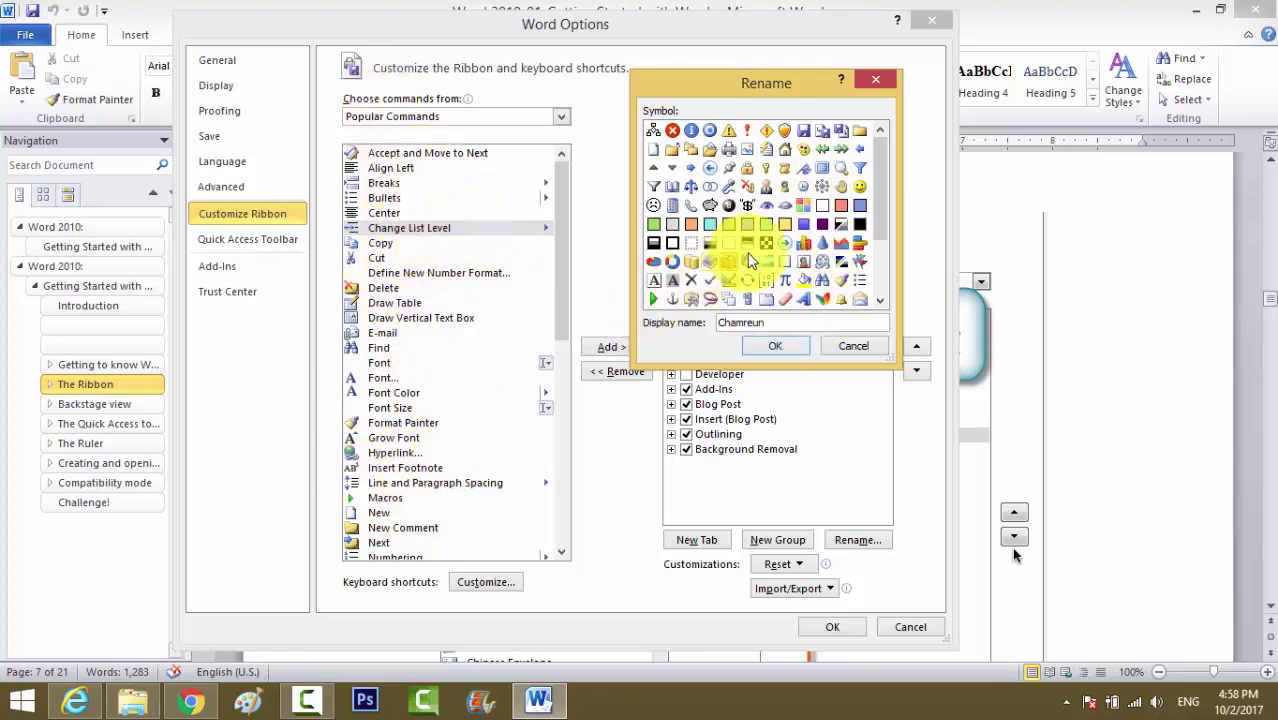
pyautogui.click(776, 345)
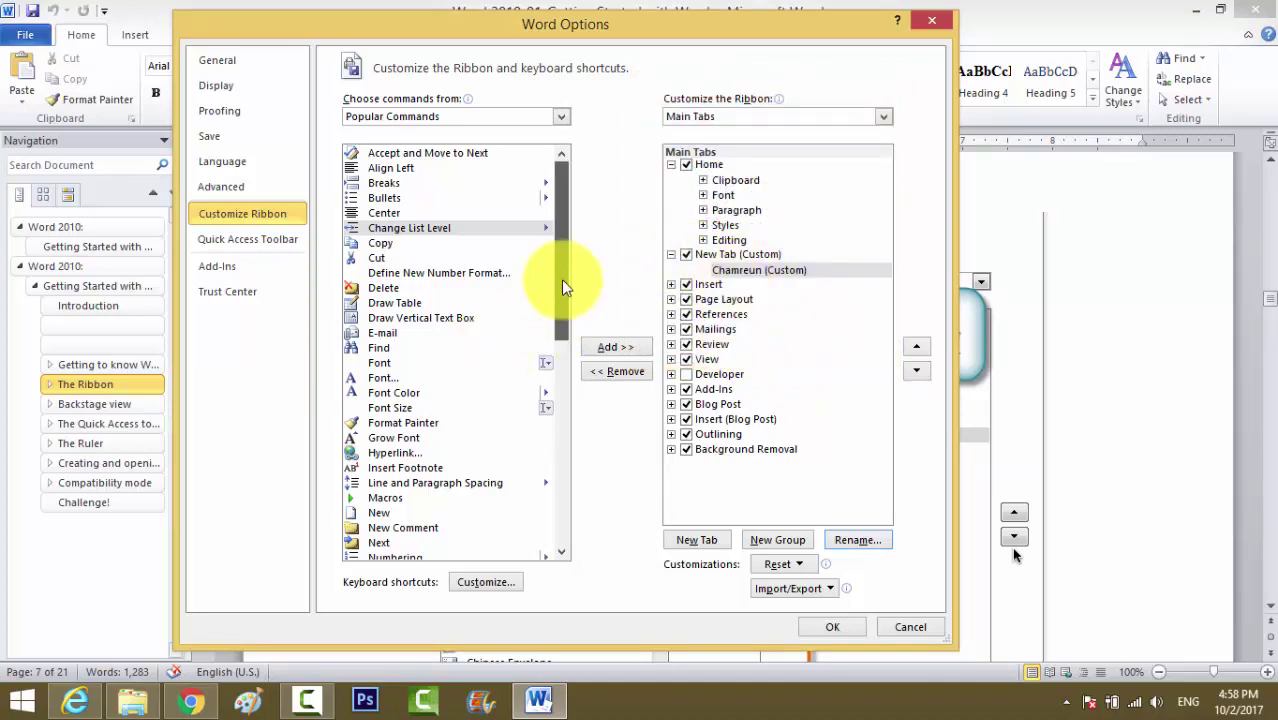
# Look through the Popular Commands list for commands that could be added to the custom group
pyautogui.click(392, 406)
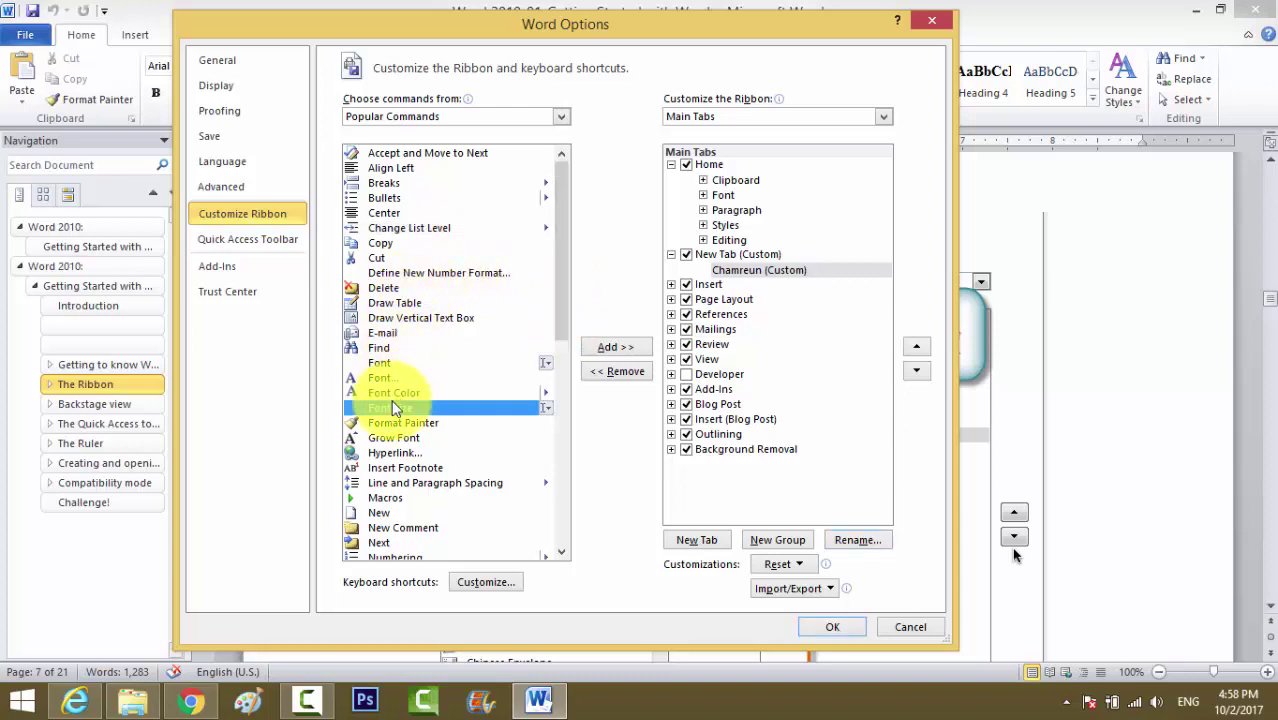
pyautogui.scroll(-4, 413, 461)
pyautogui.scroll(-6, 413, 461)
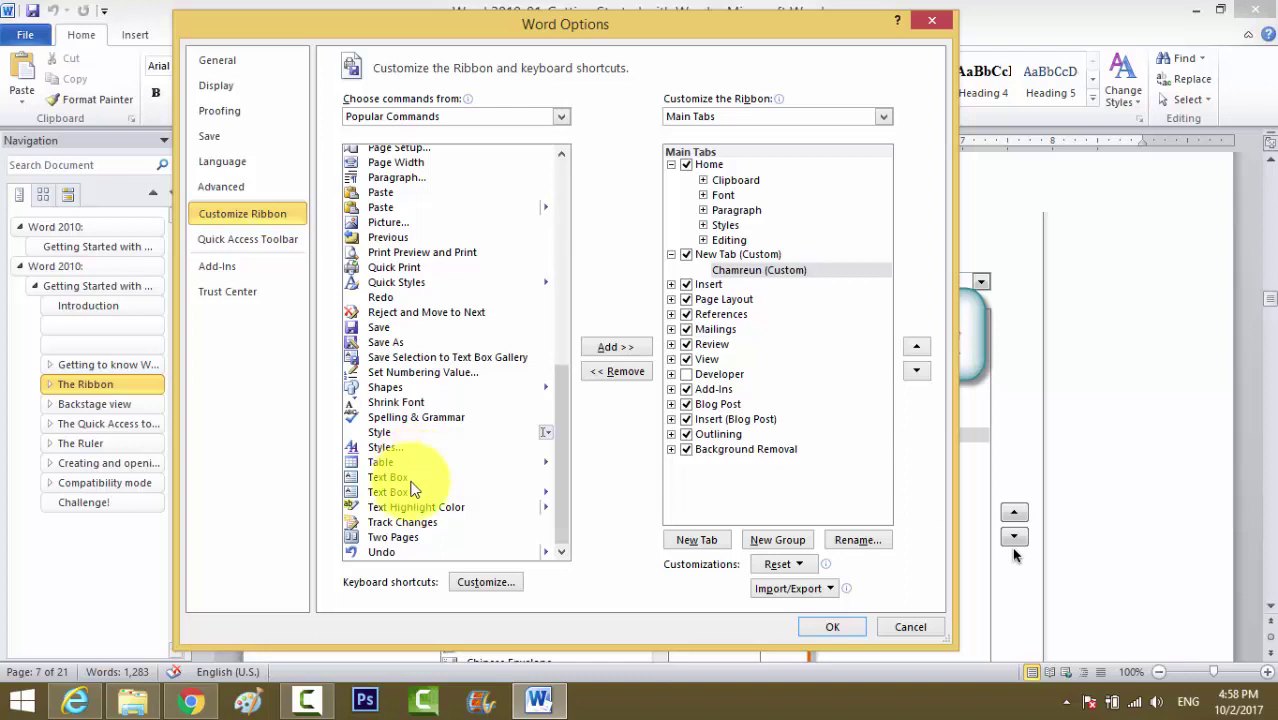
pyautogui.moveTo(390, 452); pyautogui.dragTo(405, 508)
pyautogui.scroll(1, 398, 522)
pyautogui.scroll(9, 398, 522)
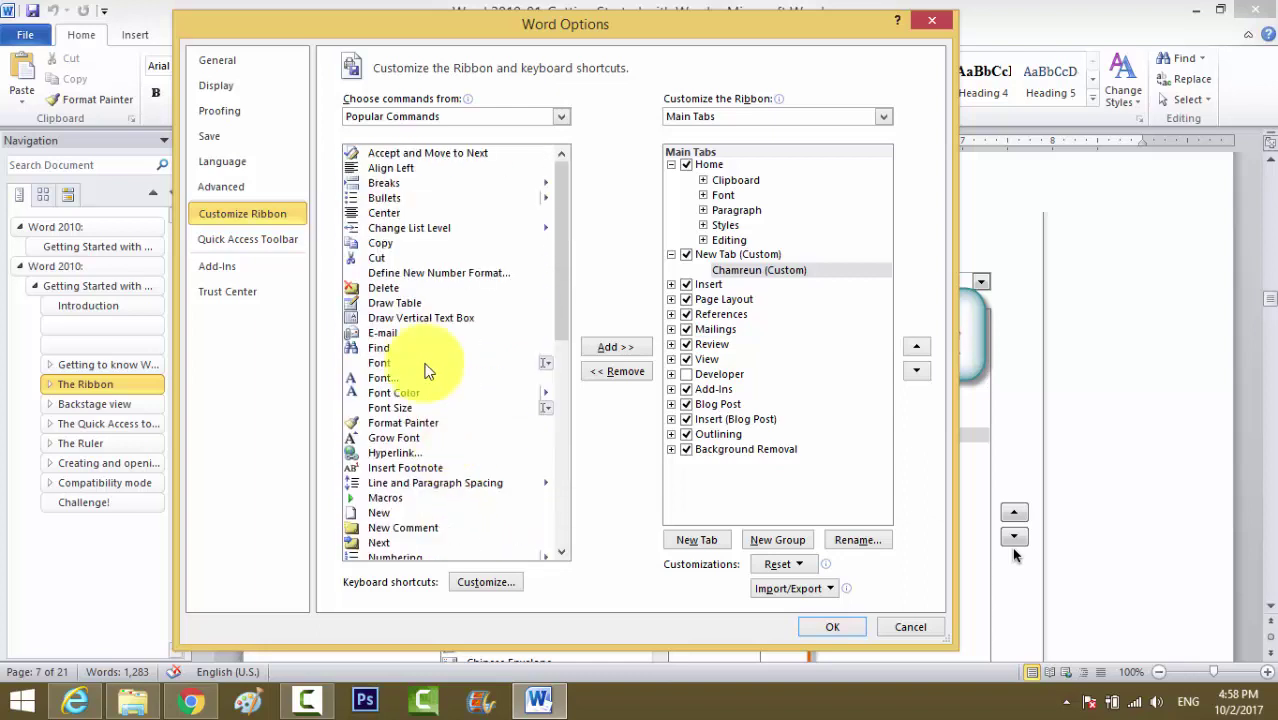
pyautogui.click(413, 154)
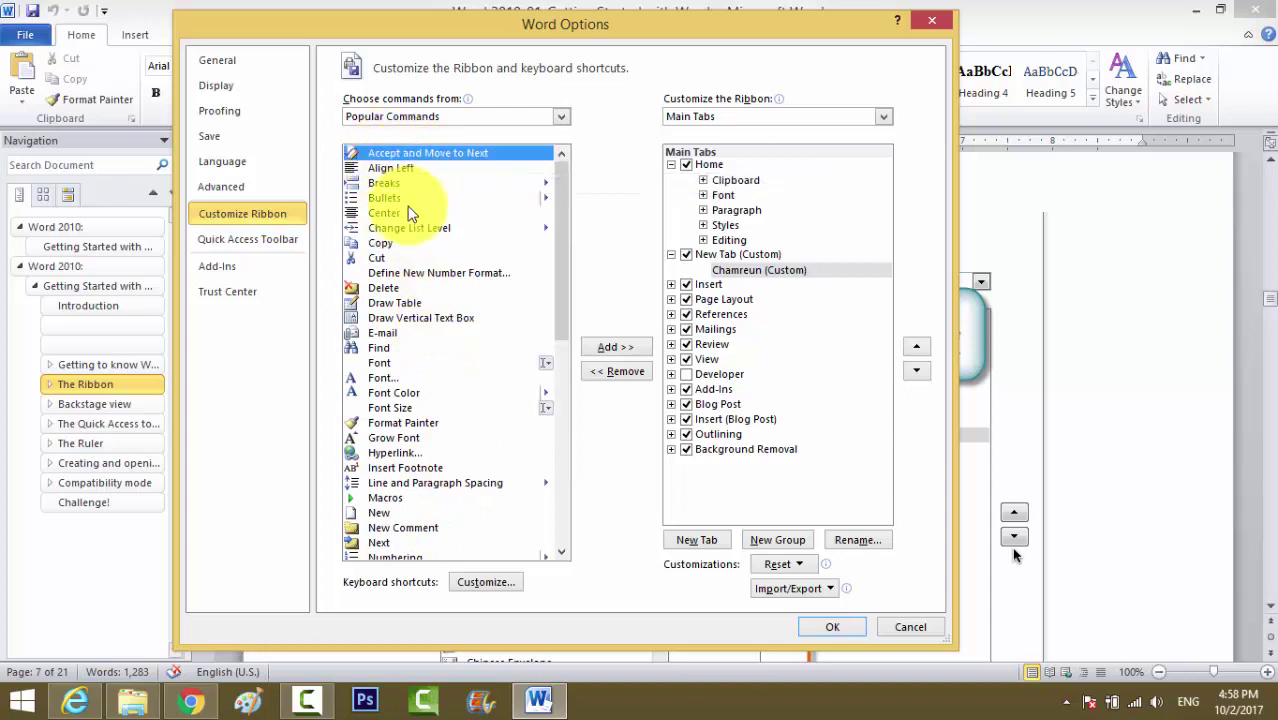
pyautogui.click(400, 277)
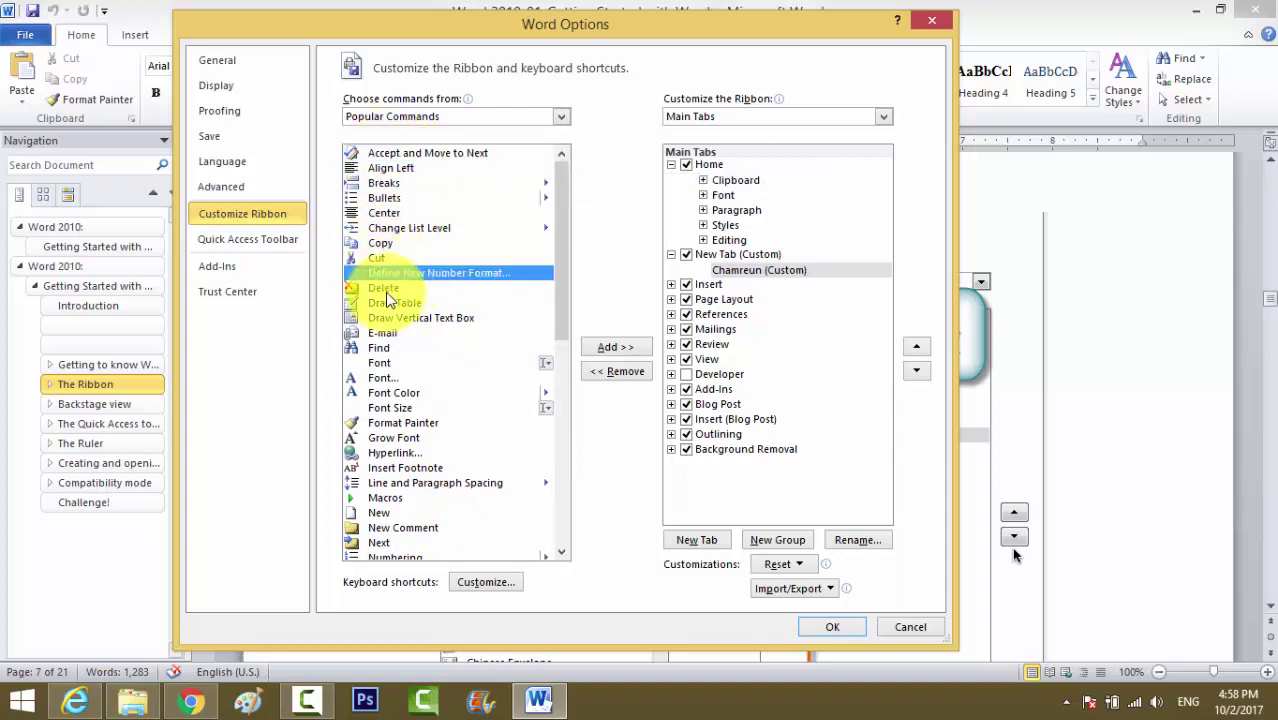
pyautogui.click(392, 302)
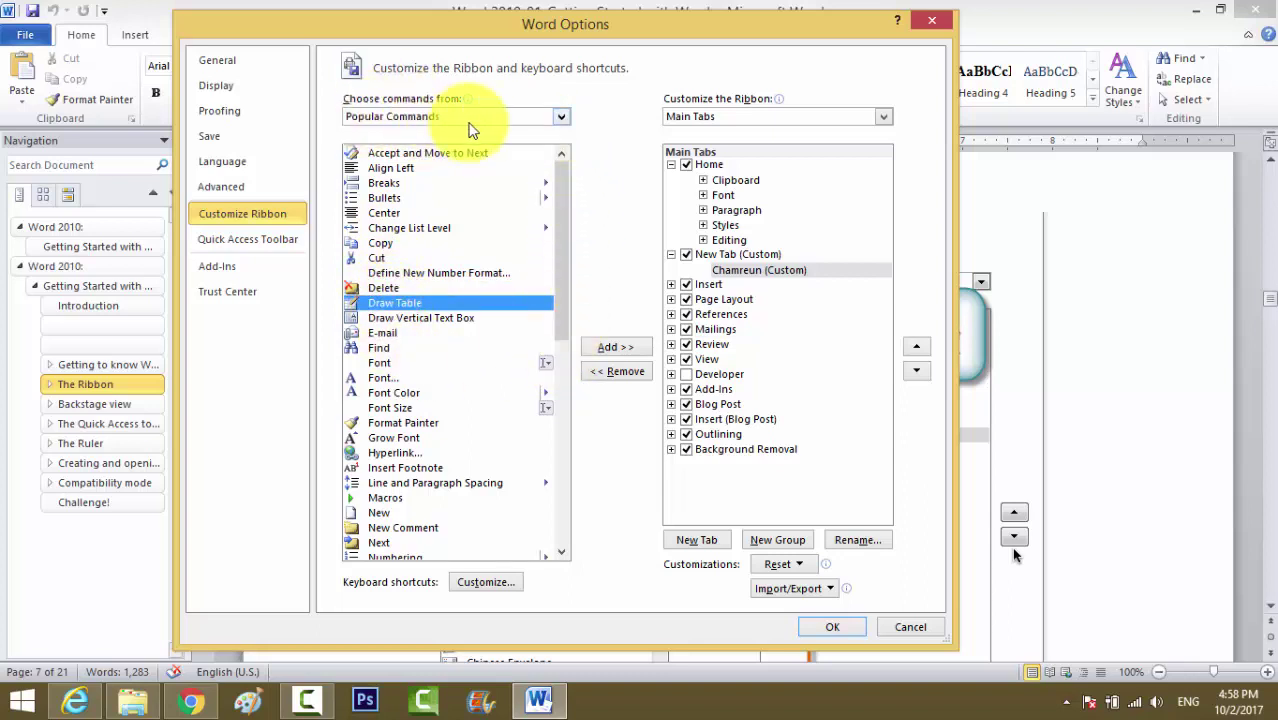
# Show All Commands as the source list and look over the available commands
pyautogui.click(562, 116)
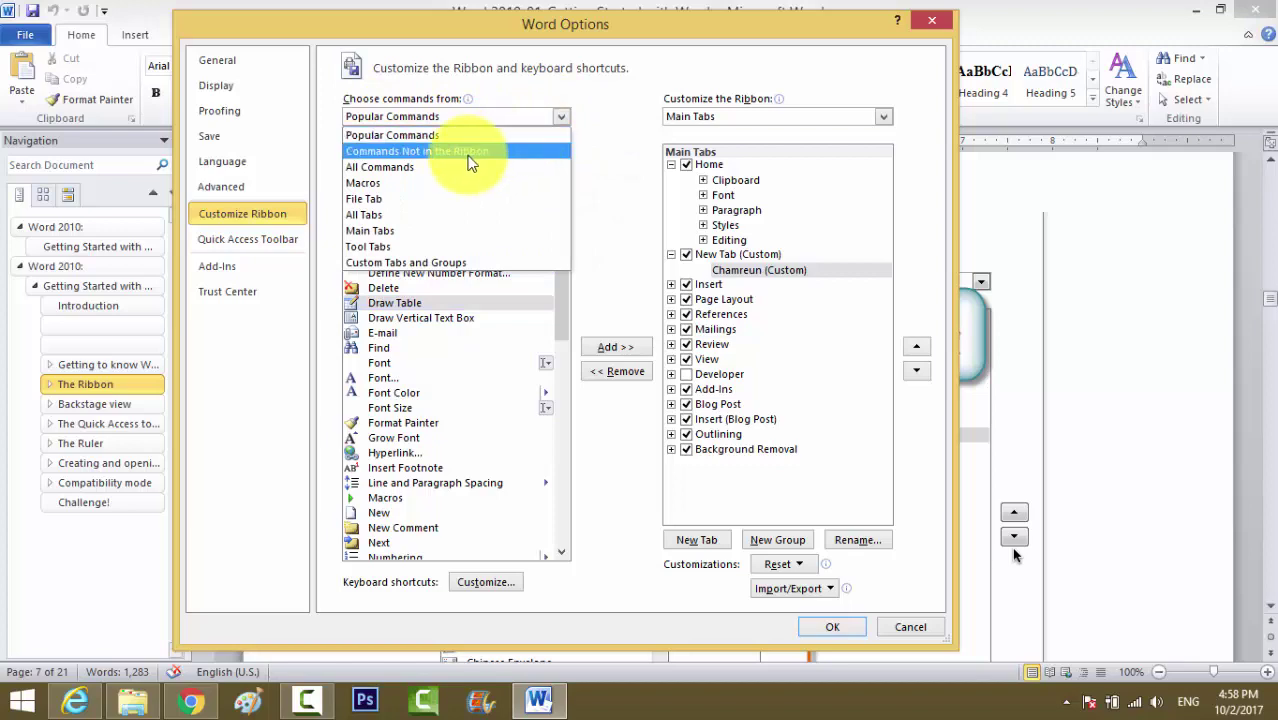
pyautogui.click(428, 167)
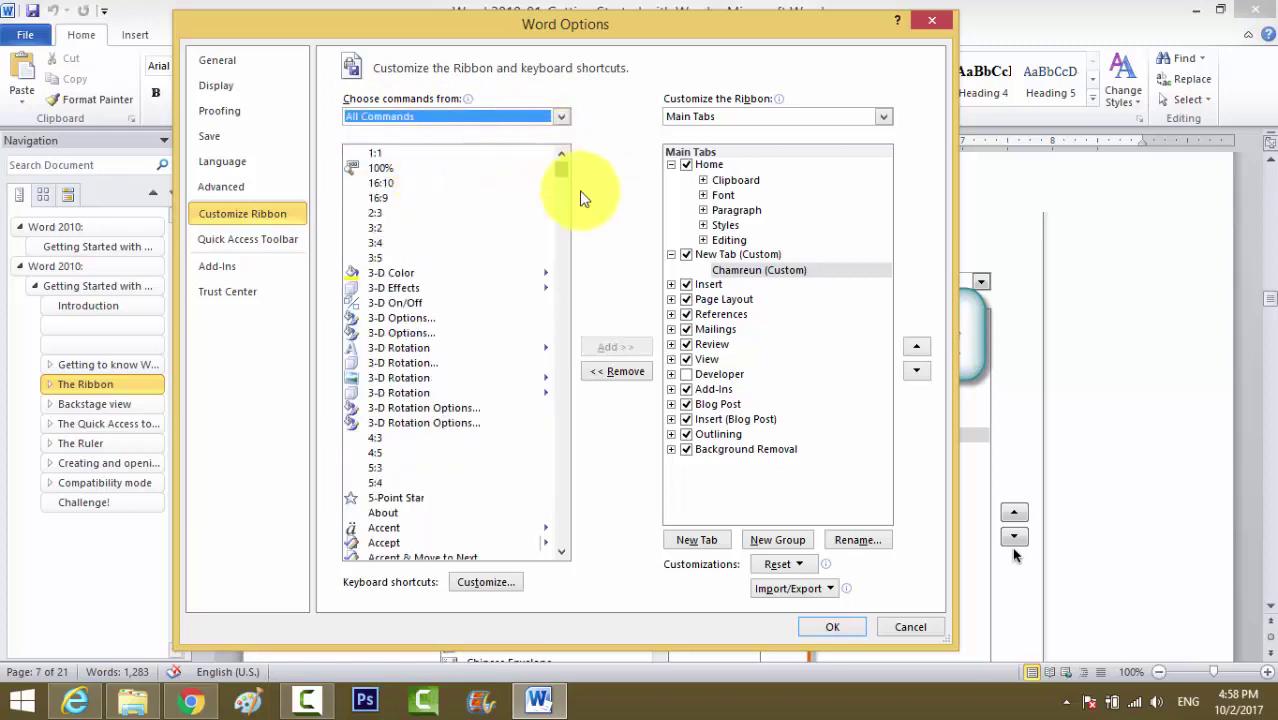
pyautogui.moveTo(562, 166)
pyautogui.mouseDown()
pyautogui.moveTo(562, 314)
pyautogui.moveTo(560, 160)
pyautogui.mouseUp()
# Set the command source to Commands Not in the Ribbon and compare it with the existing ribbon tabs
pyautogui.click(561, 116)
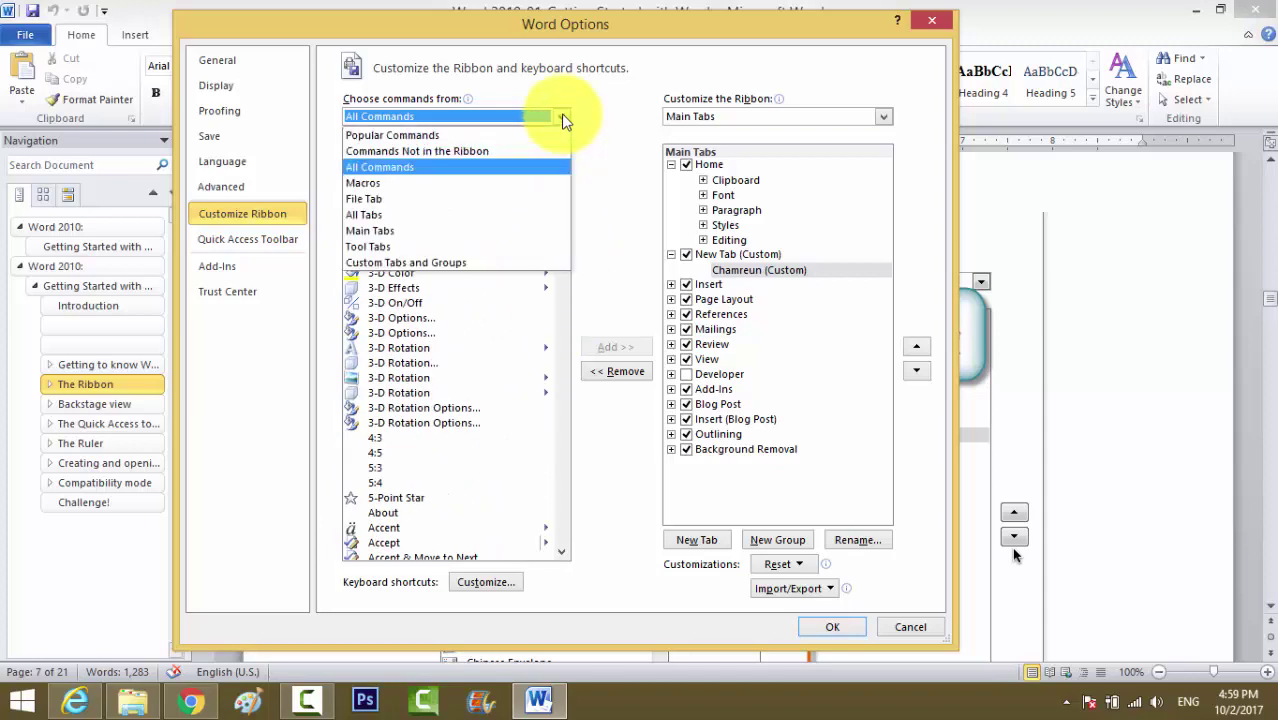
pyautogui.click(426, 158)
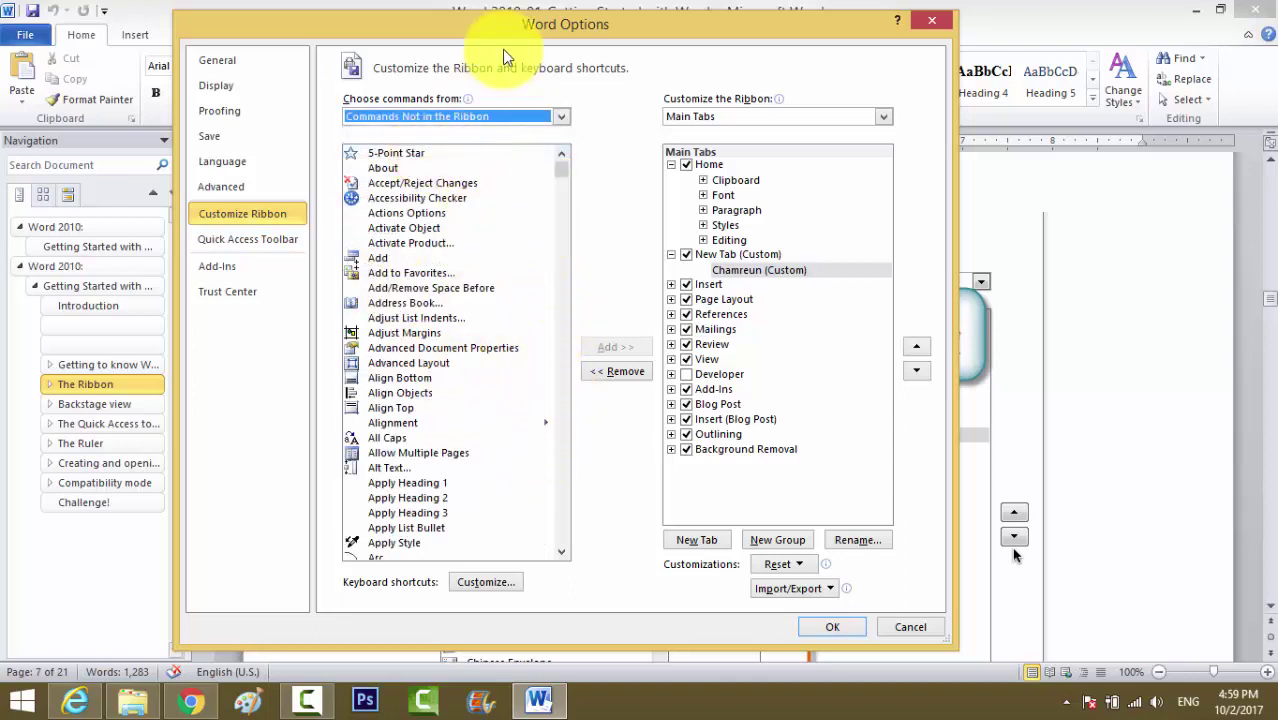
pyautogui.moveTo(505, 42); pyautogui.dragTo(523, 295)
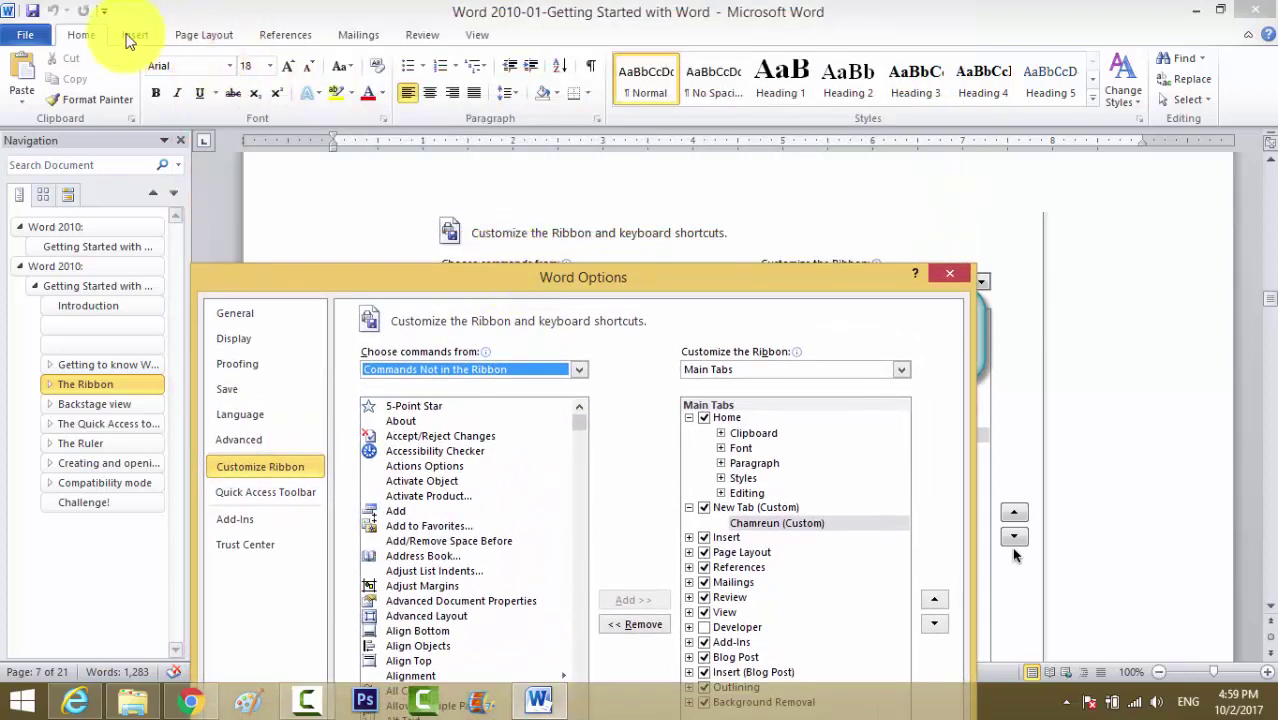
pyautogui.moveTo(627, 280); pyautogui.dragTo(636, 33)
pyautogui.click(588, 120)
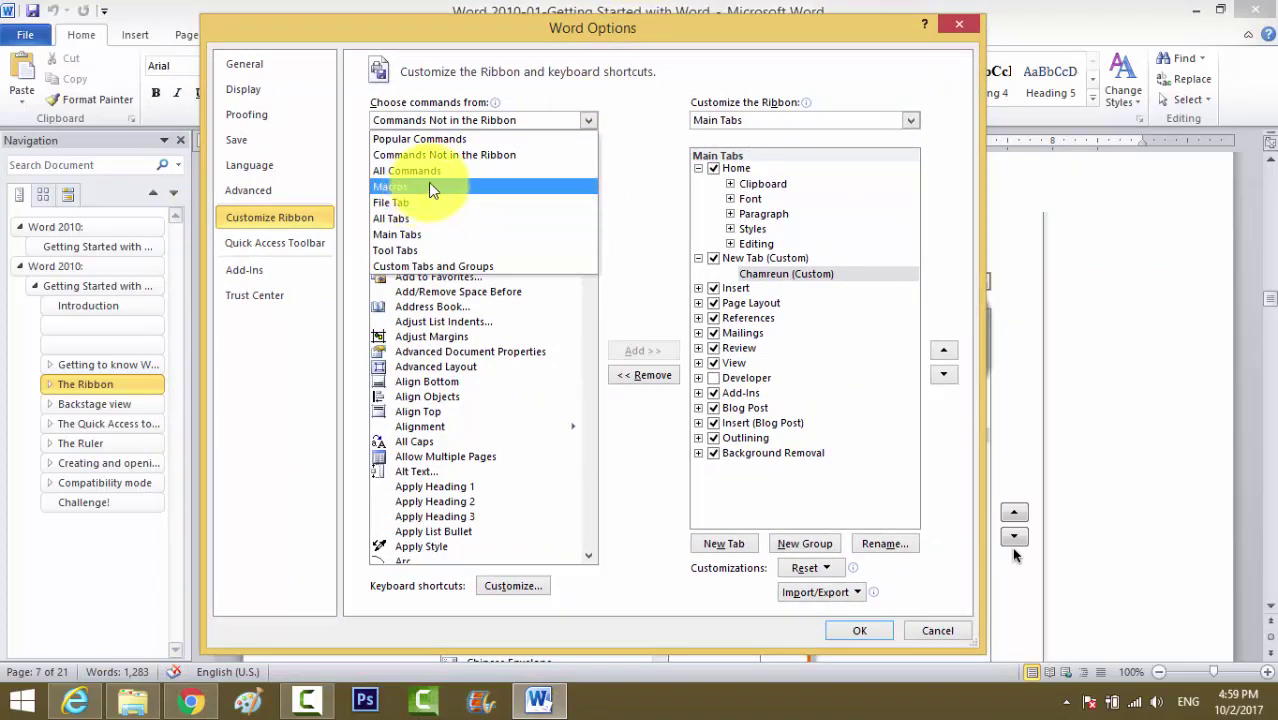
pyautogui.click(621, 101)
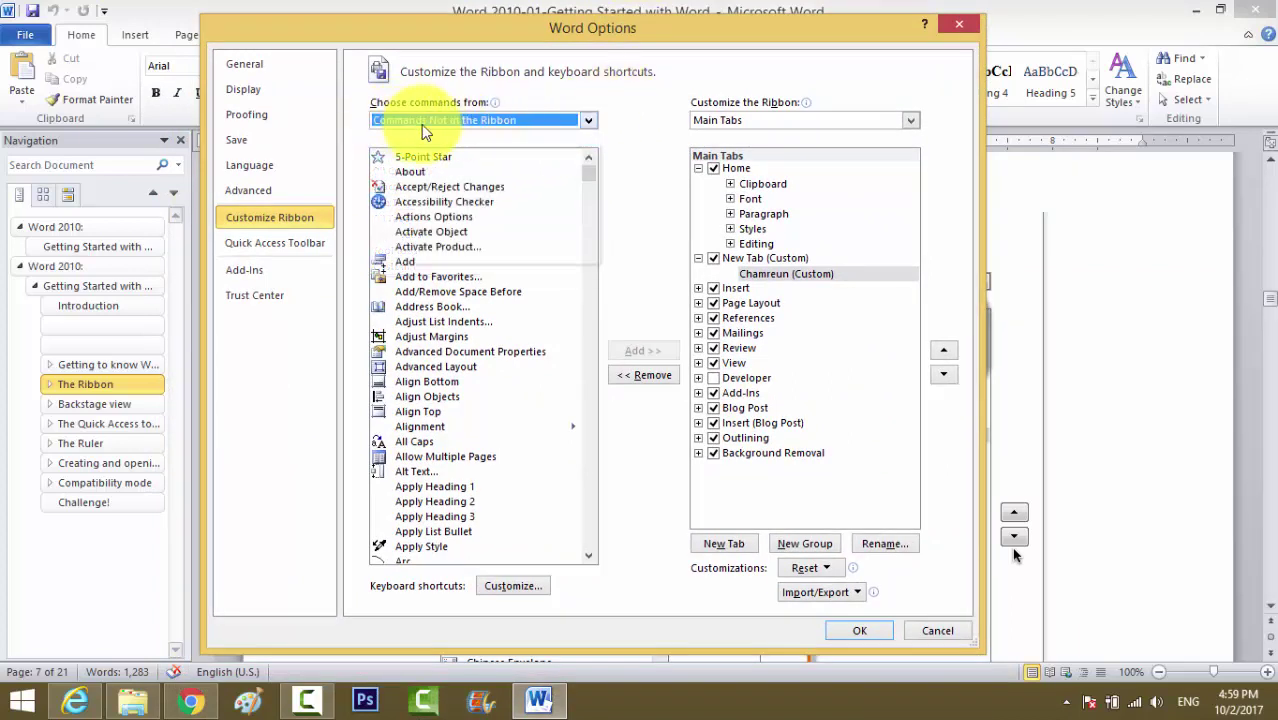
pyautogui.moveTo(553, 27); pyautogui.dragTo(568, 33)
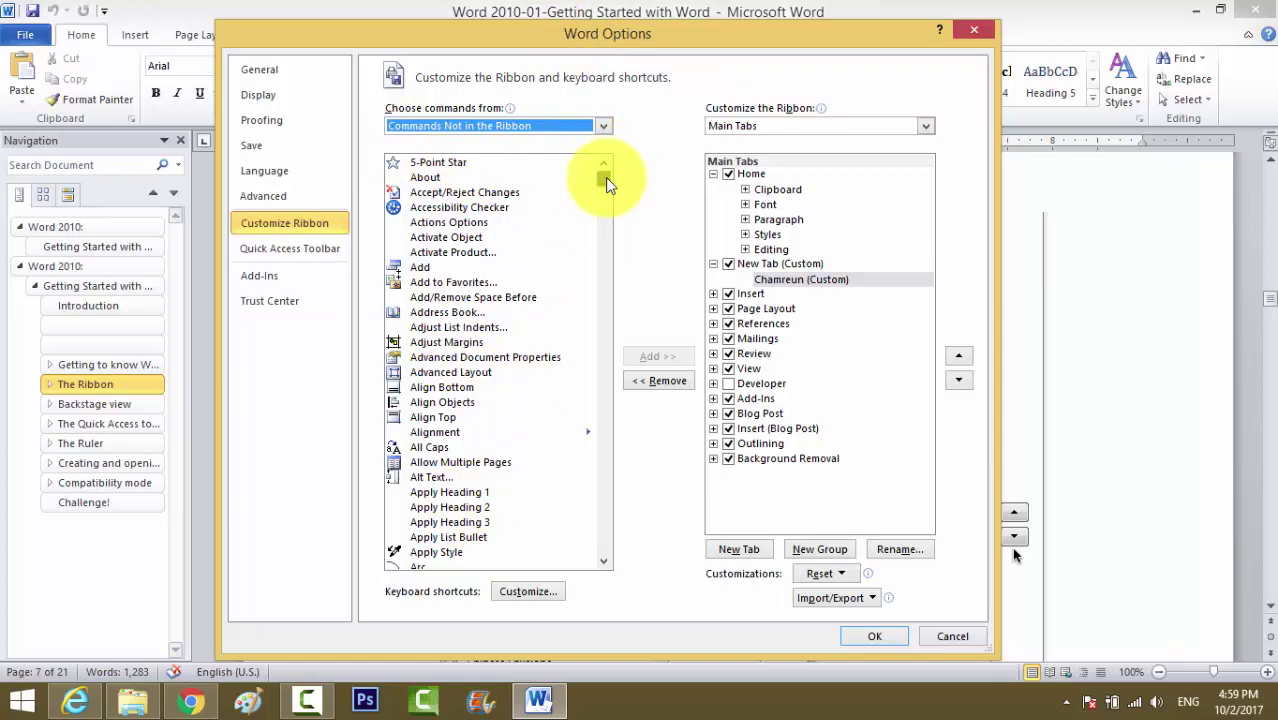
# Look through the full Commands Not in the Ribbon list for commands worth adding to the custom group
pyautogui.moveTo(605, 177); pyautogui.dragTo(610, 198)
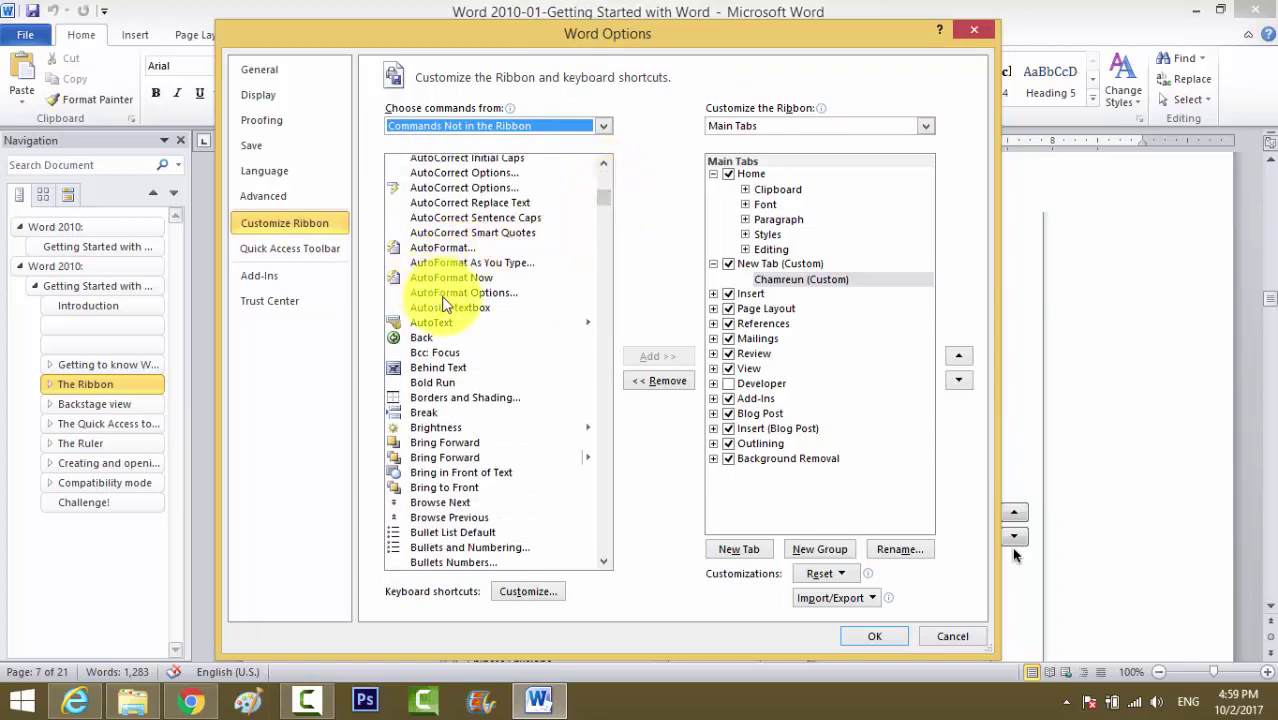
pyautogui.scroll(-3, 450, 315)
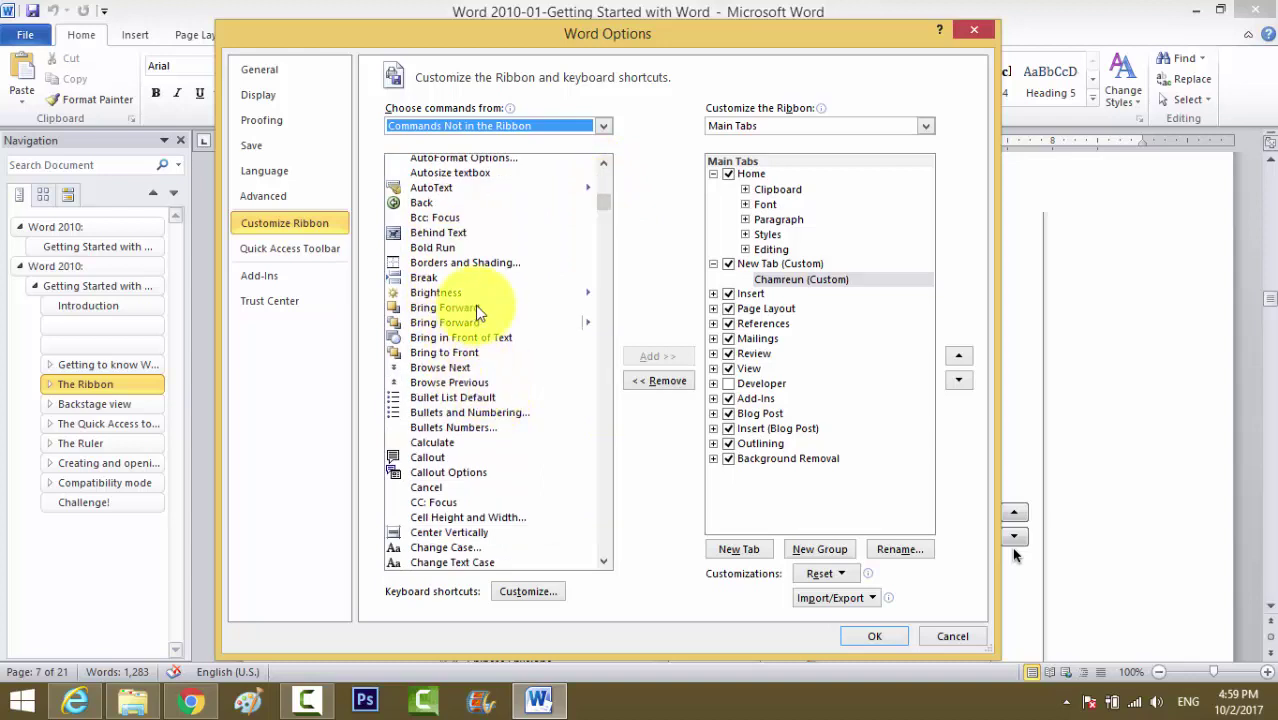
pyautogui.scroll(-2, 475, 305)
pyautogui.scroll(-6, 475, 305)
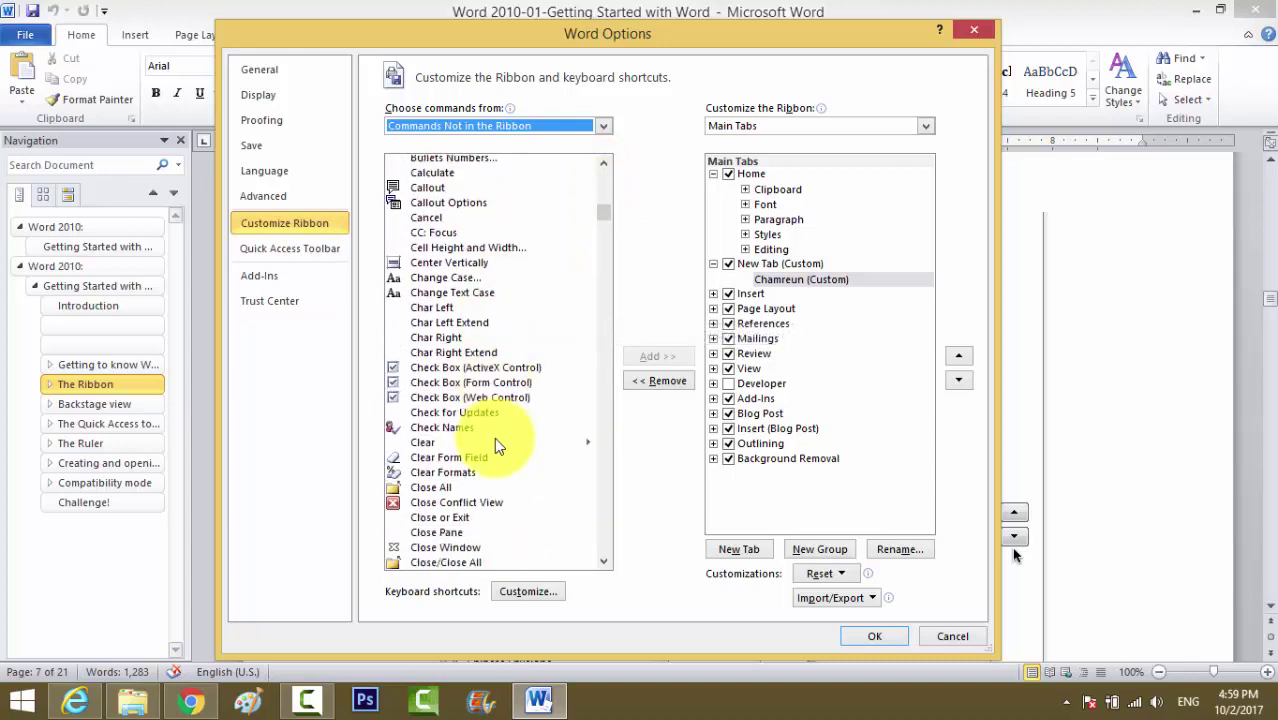
pyautogui.scroll(-4, 497, 440)
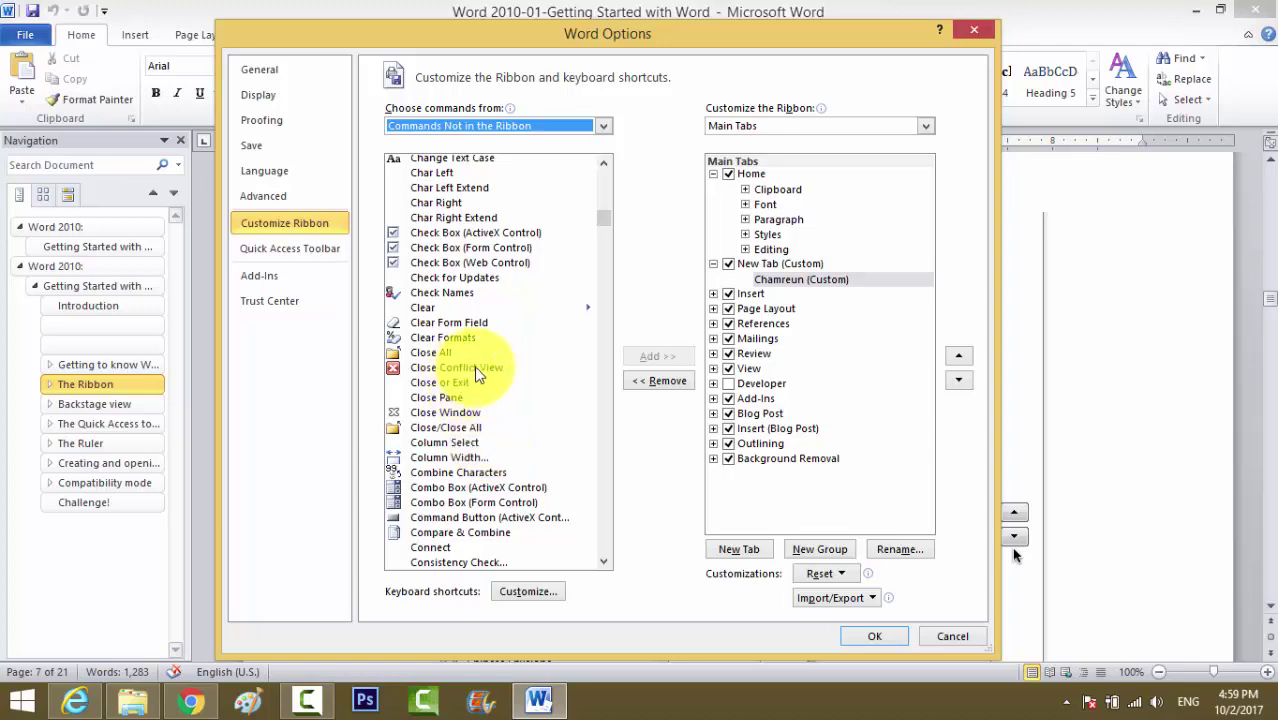
pyautogui.scroll(-4, 503, 398)
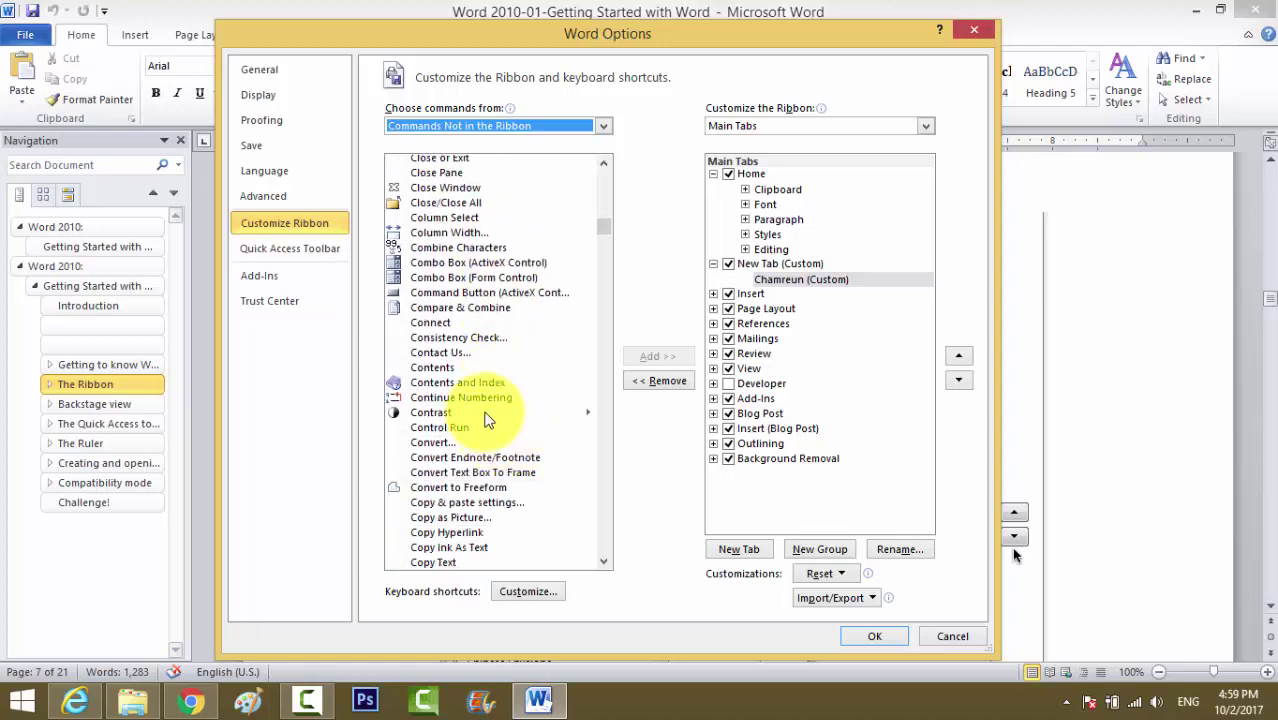
pyautogui.scroll(-5, 488, 413)
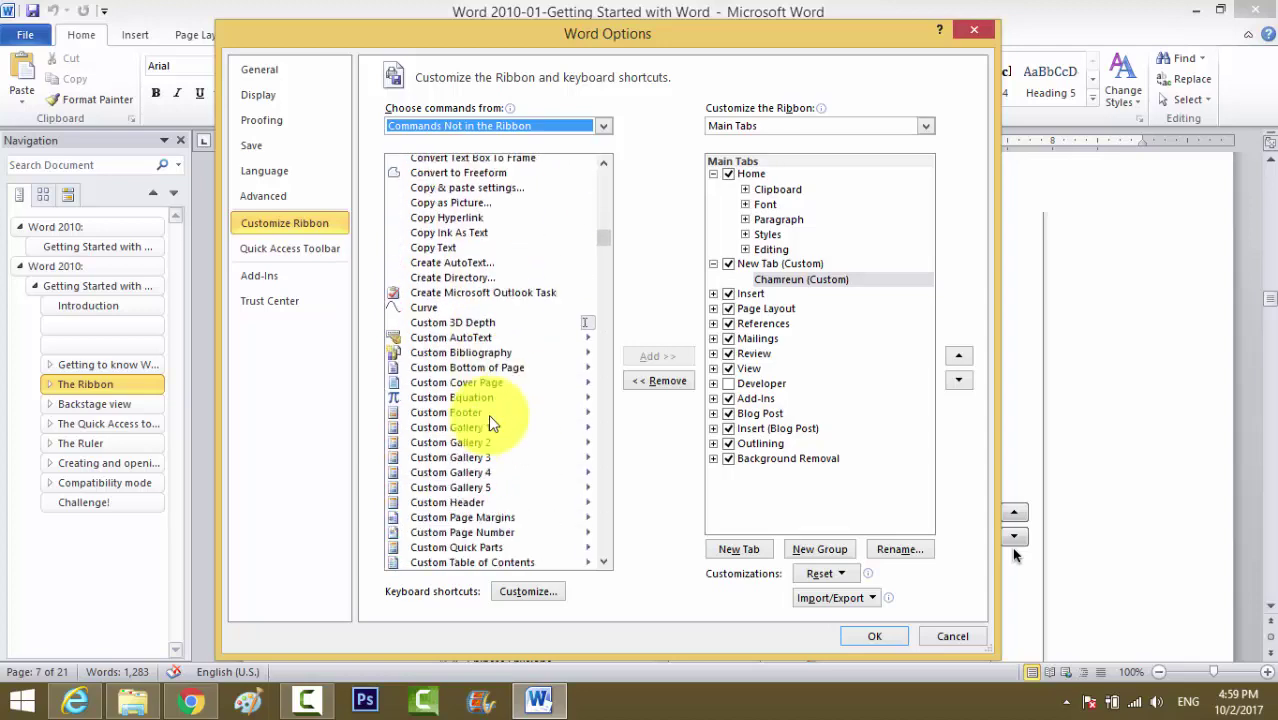
pyautogui.scroll(-9, 488, 414)
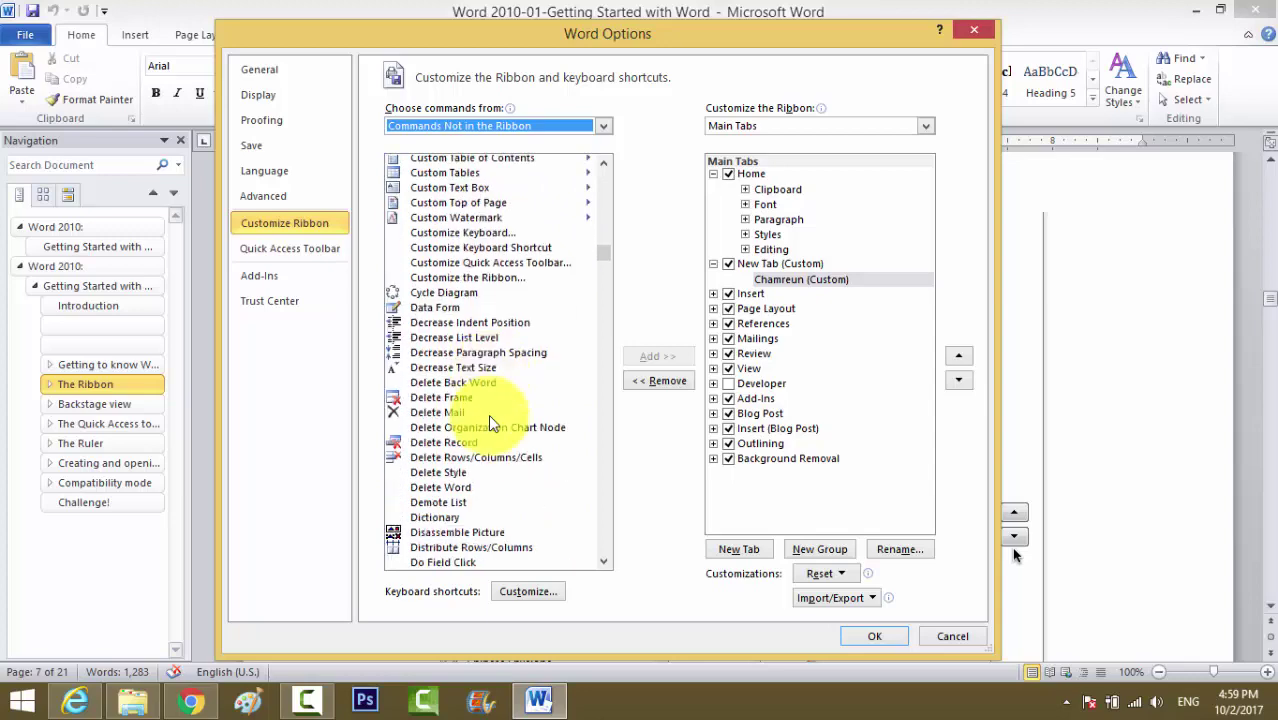
pyautogui.scroll(-20, 488, 414)
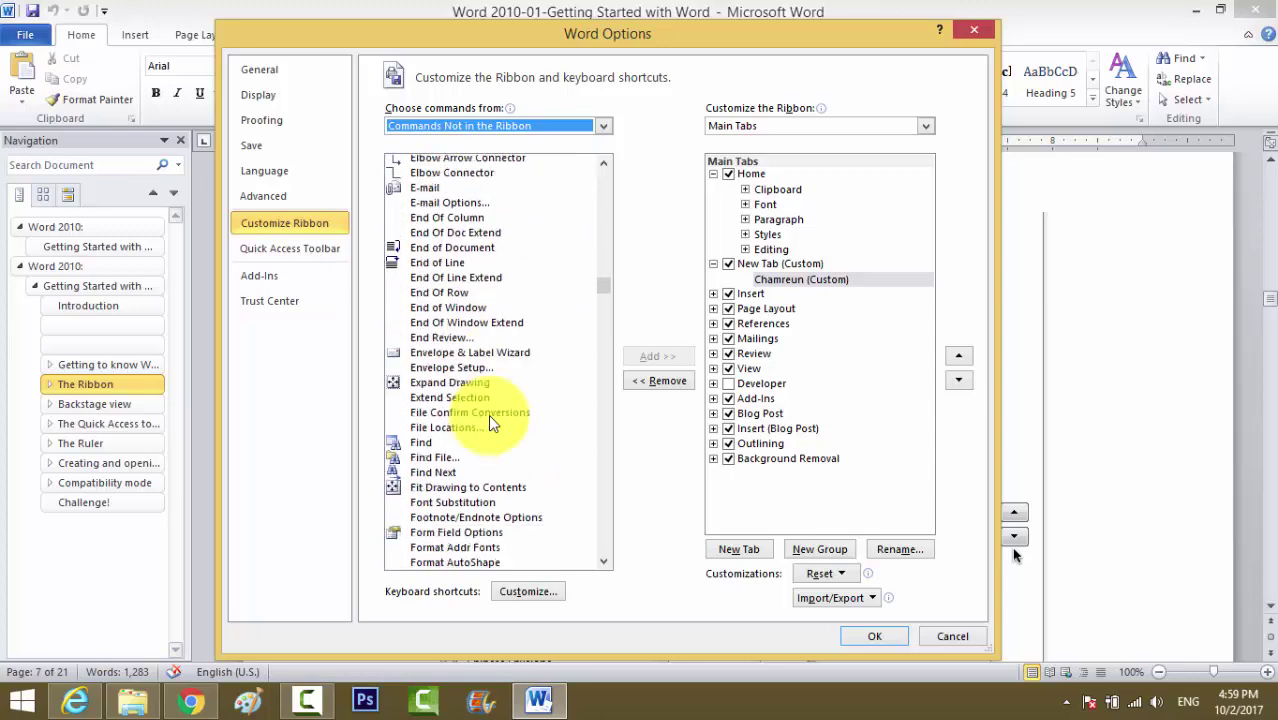
pyautogui.scroll(-20, 488, 414)
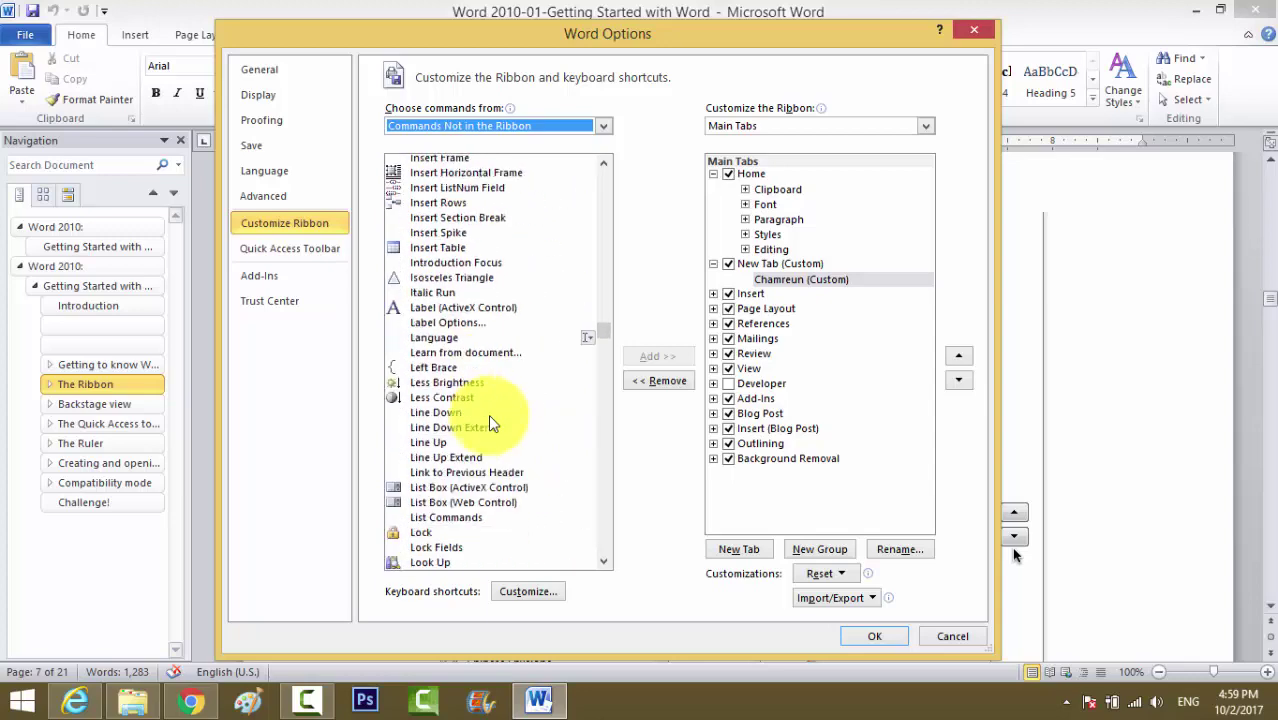
pyautogui.scroll(-20, 488, 414)
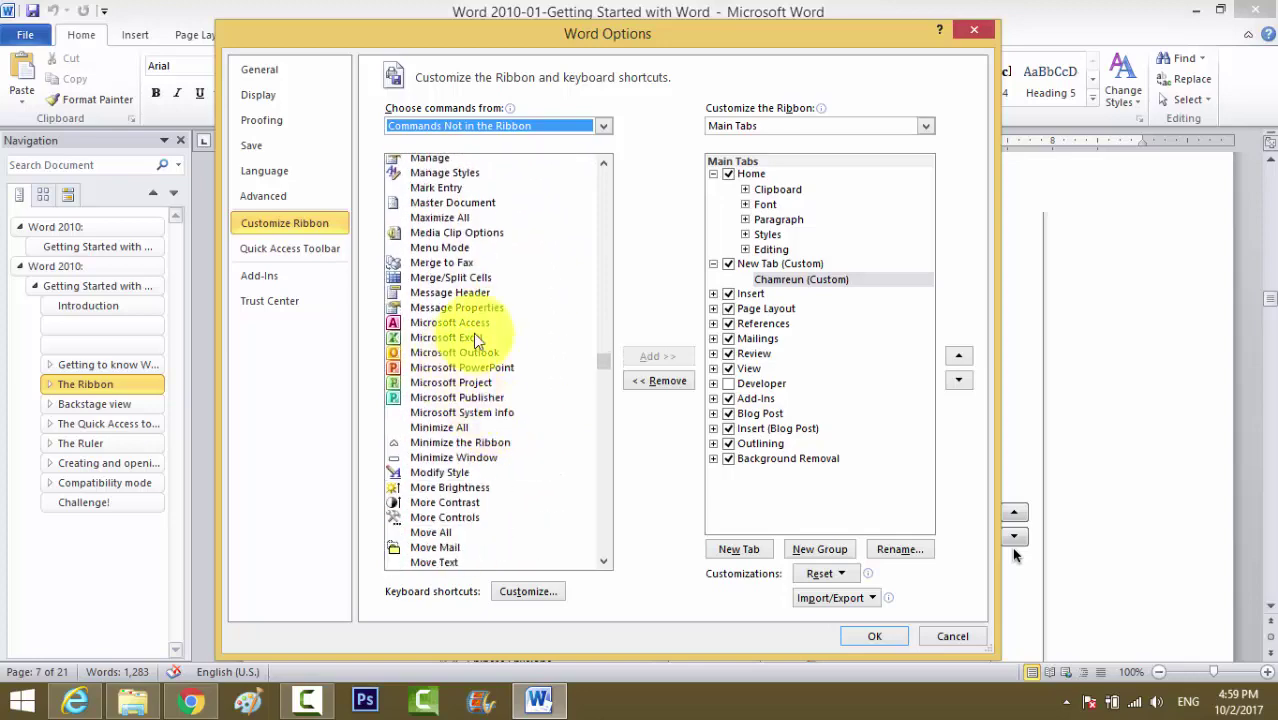
pyautogui.scroll(1, 475, 322)
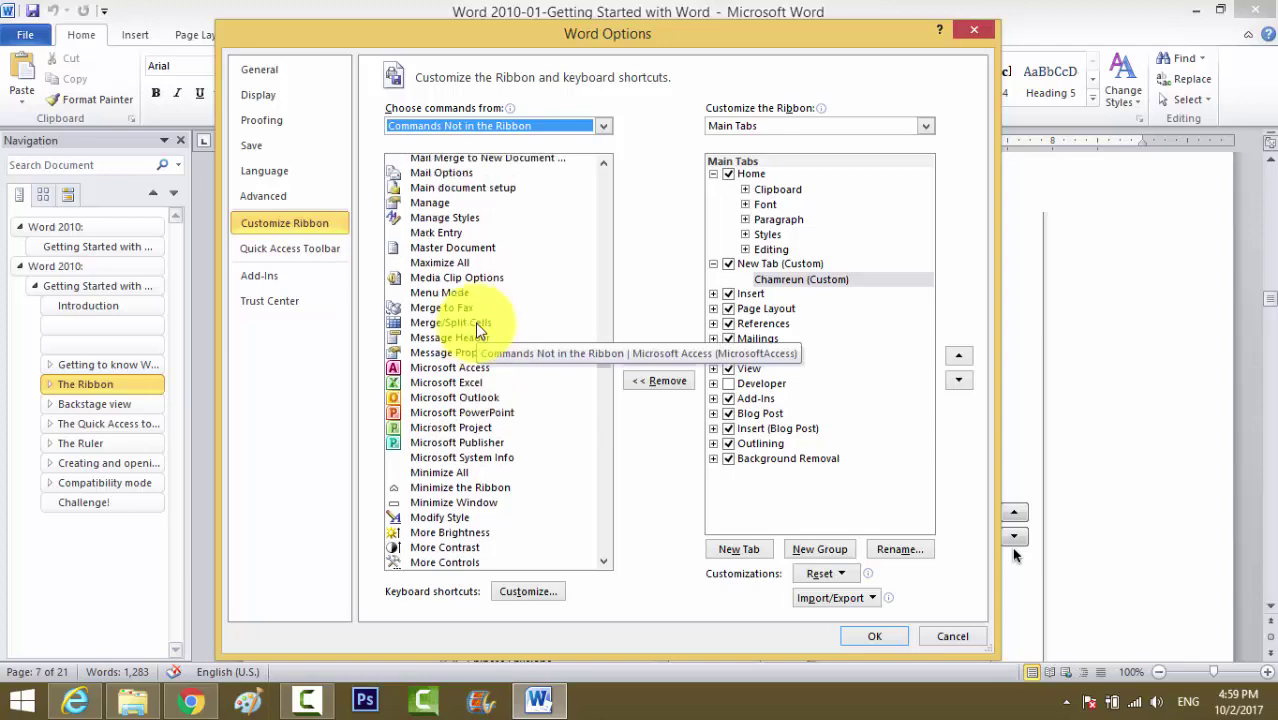
pyautogui.scroll(-4, 460, 491)
pyautogui.scroll(-13, 460, 500)
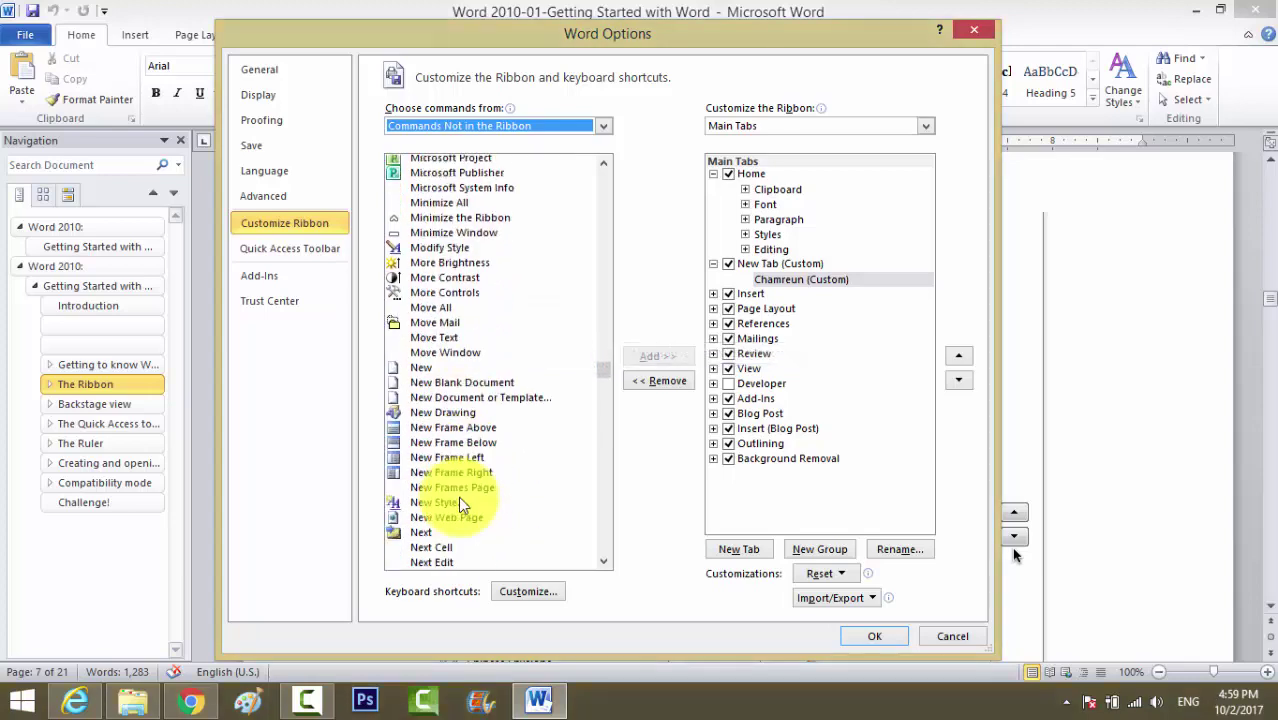
pyautogui.scroll(-15, 458, 496)
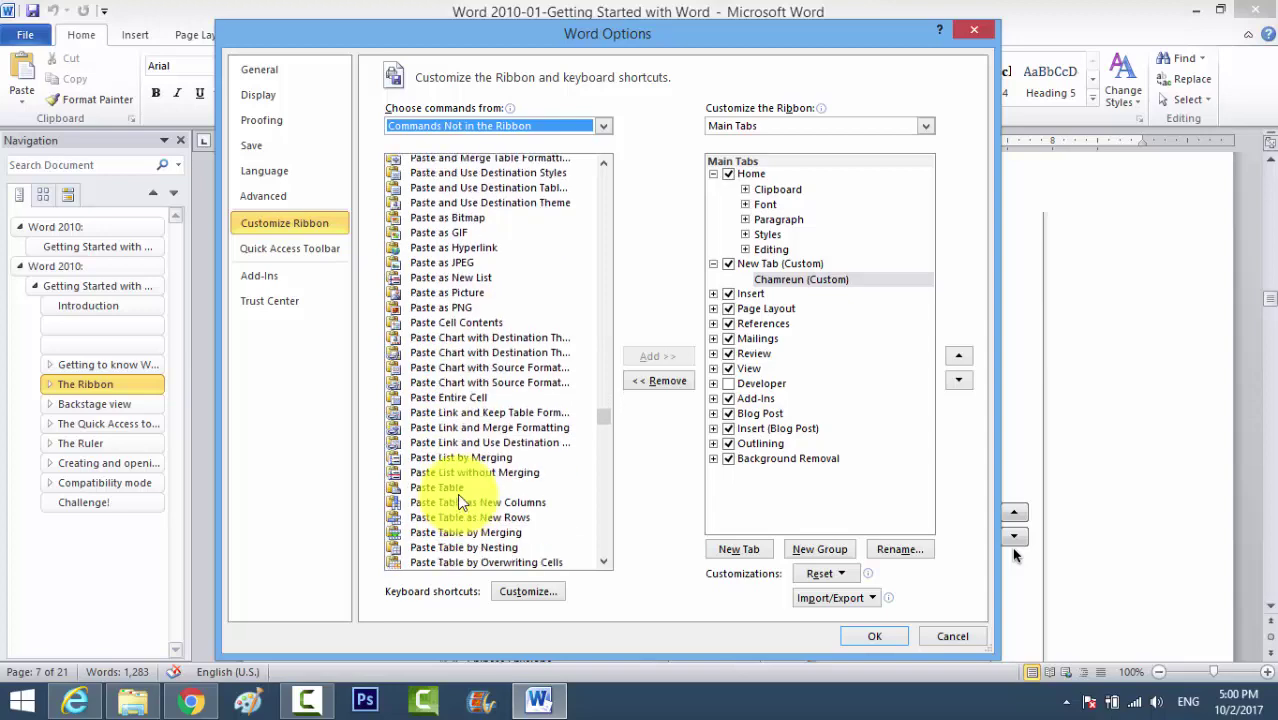
pyautogui.scroll(-18, 458, 493)
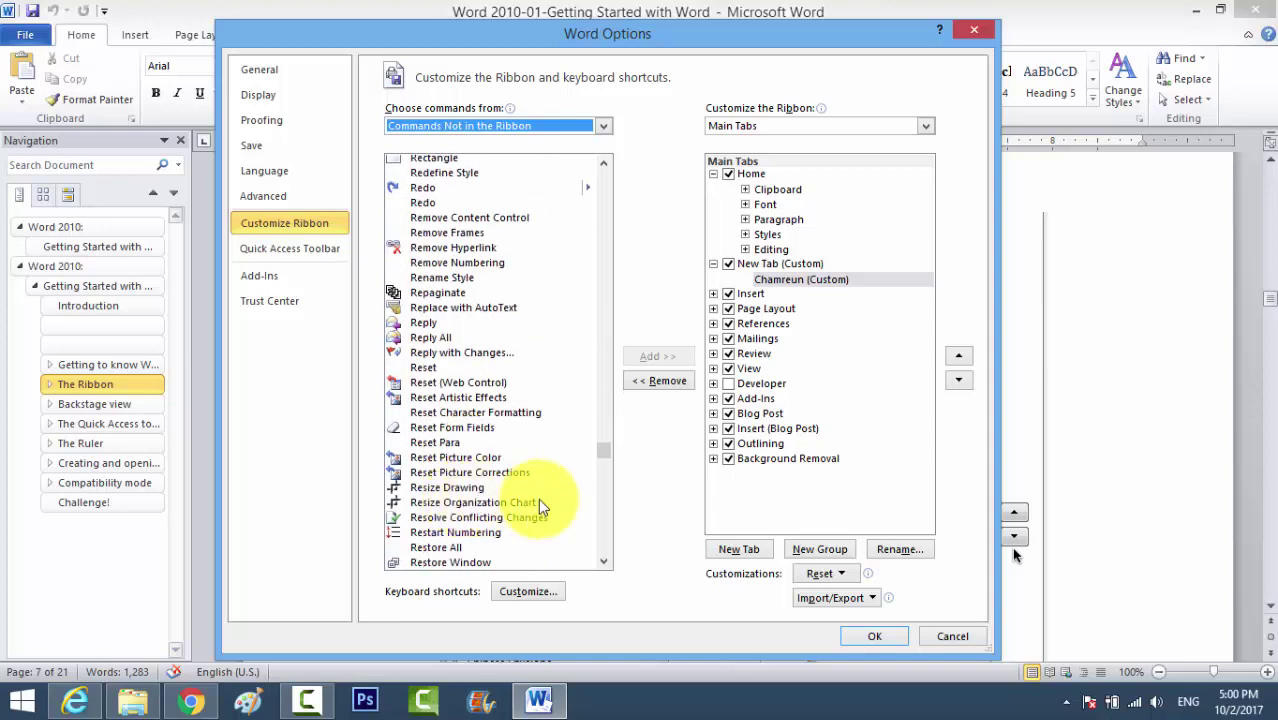
pyautogui.scroll(-13, 538, 498)
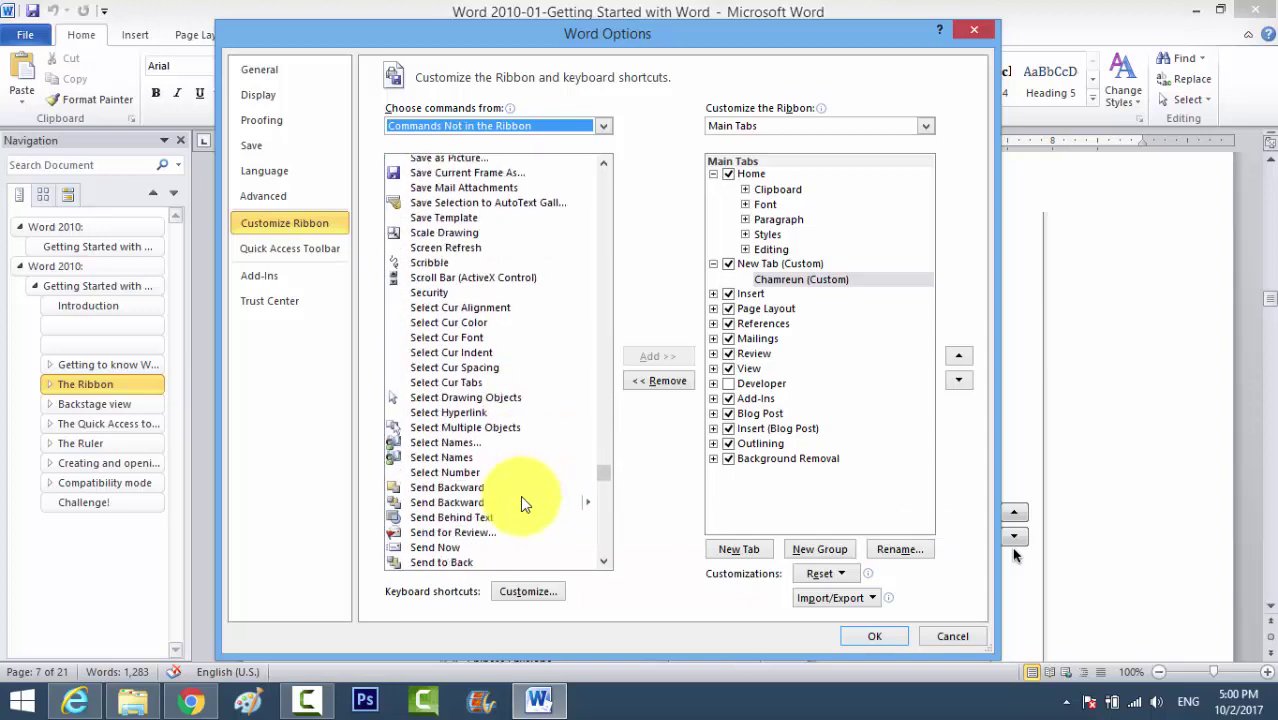
pyautogui.scroll(-17, 520, 495)
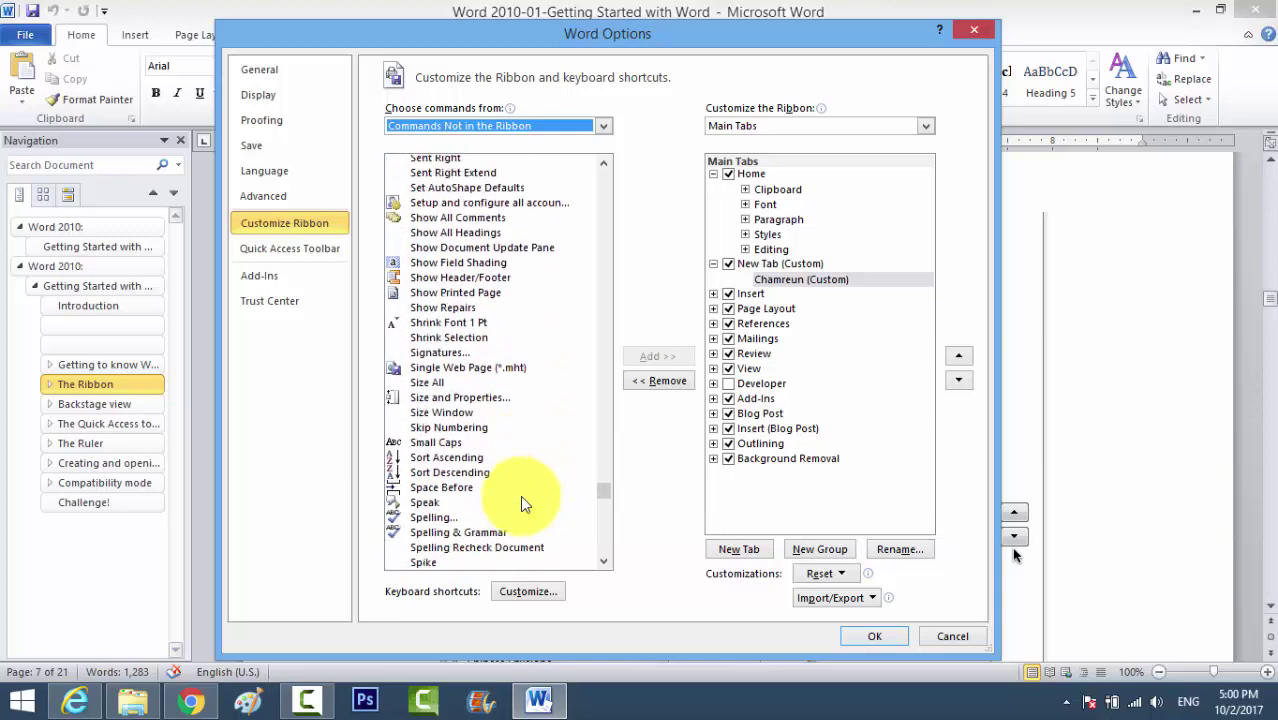
pyautogui.scroll(-20, 520, 496)
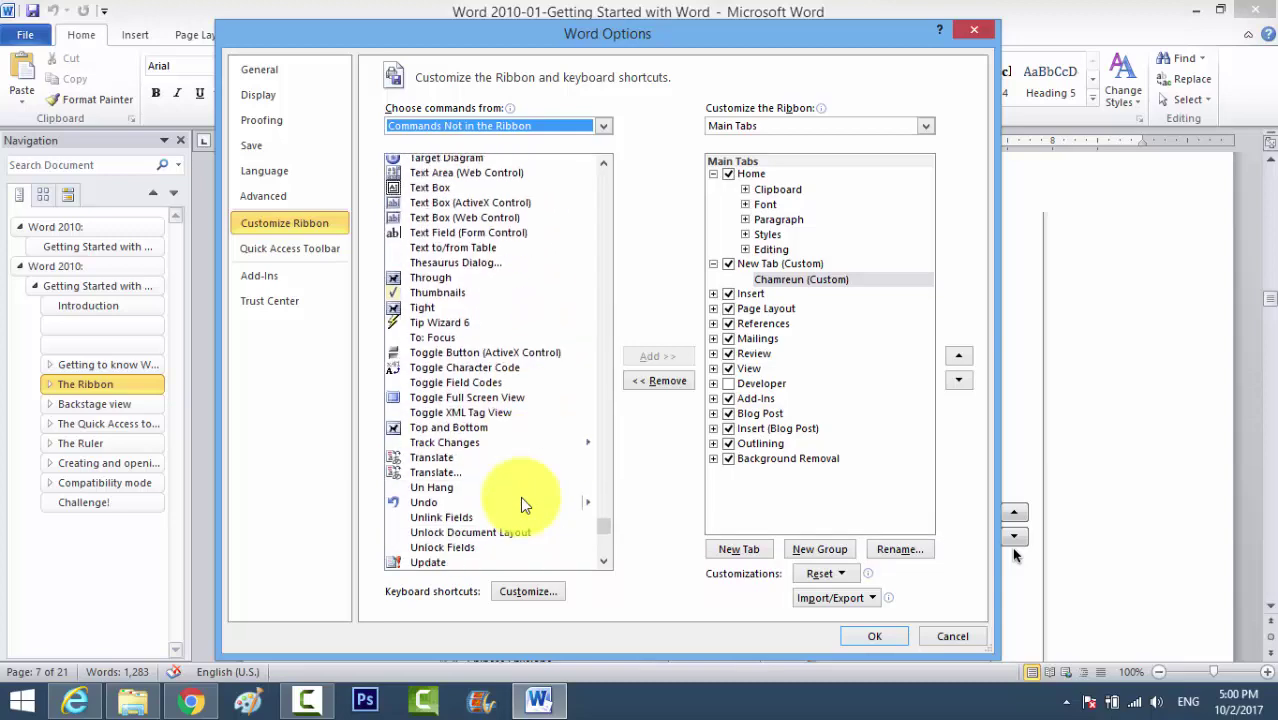
pyautogui.scroll(-5, 521, 505)
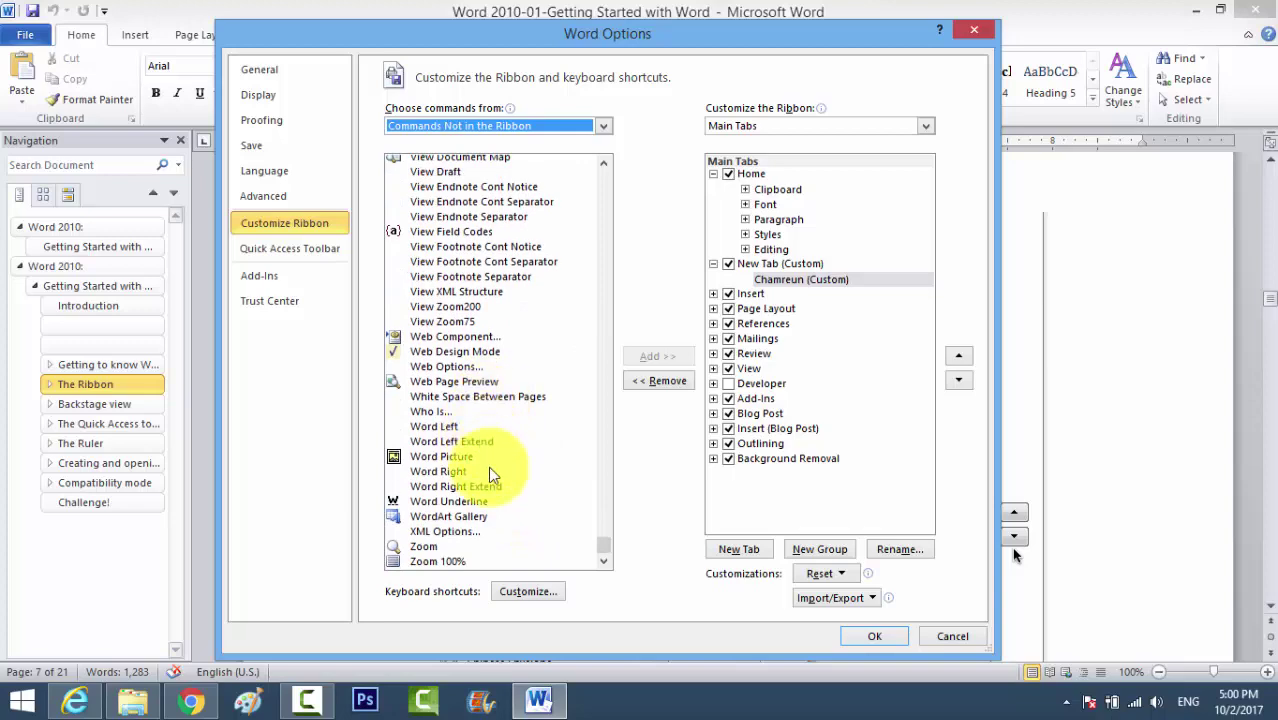
# Add the Accept/Reject Changes command to the custom group under New Tab
pyautogui.moveTo(604, 548); pyautogui.dragTo(609, 175)
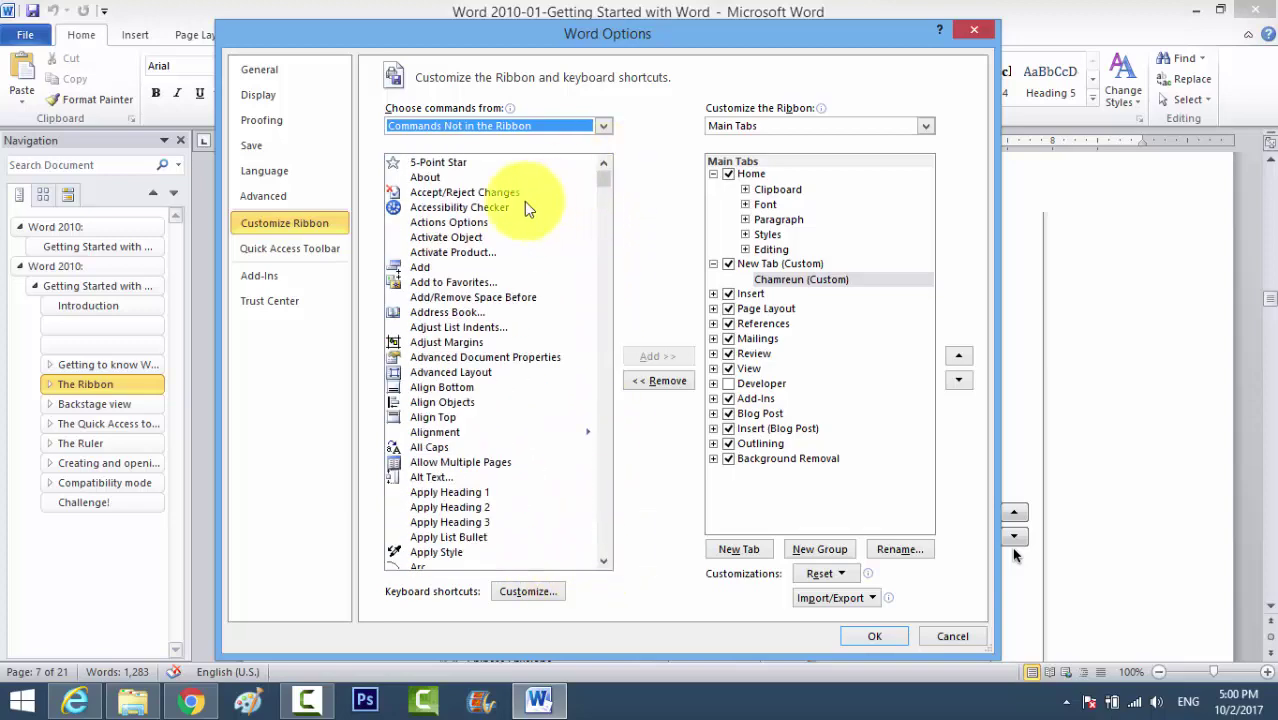
pyautogui.click(432, 178)
pyautogui.click(440, 194)
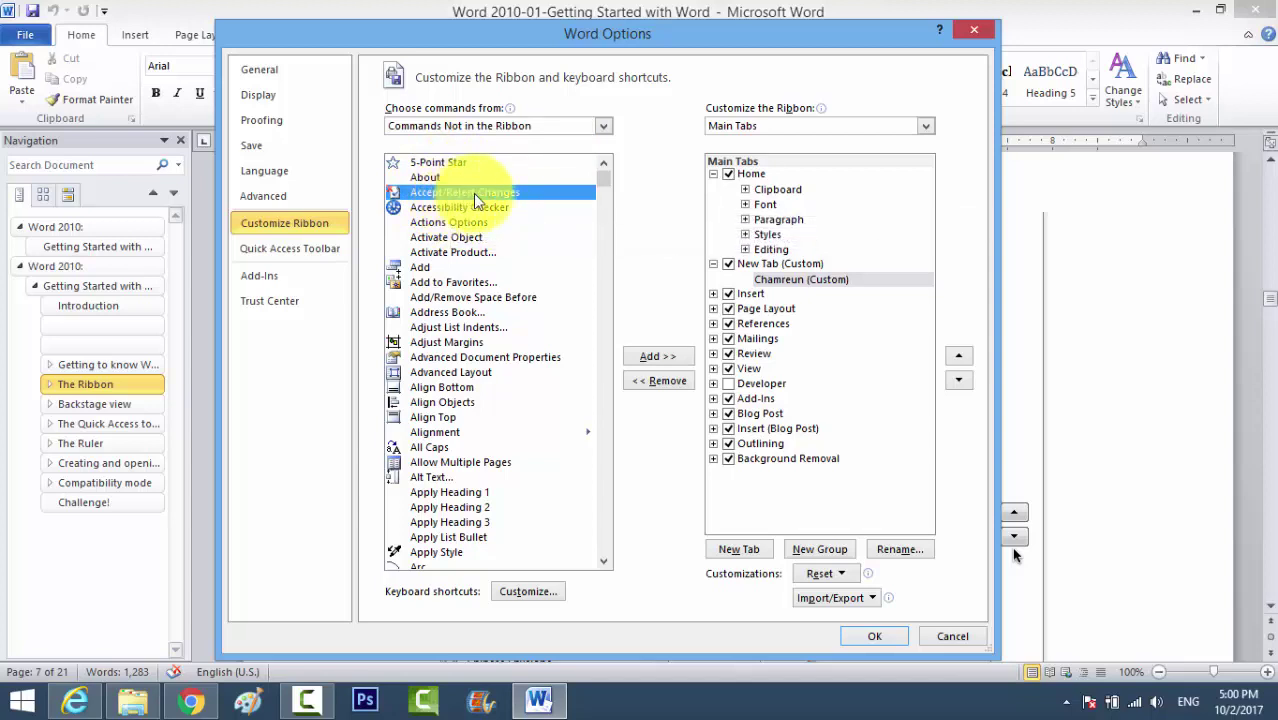
pyautogui.click(656, 357)
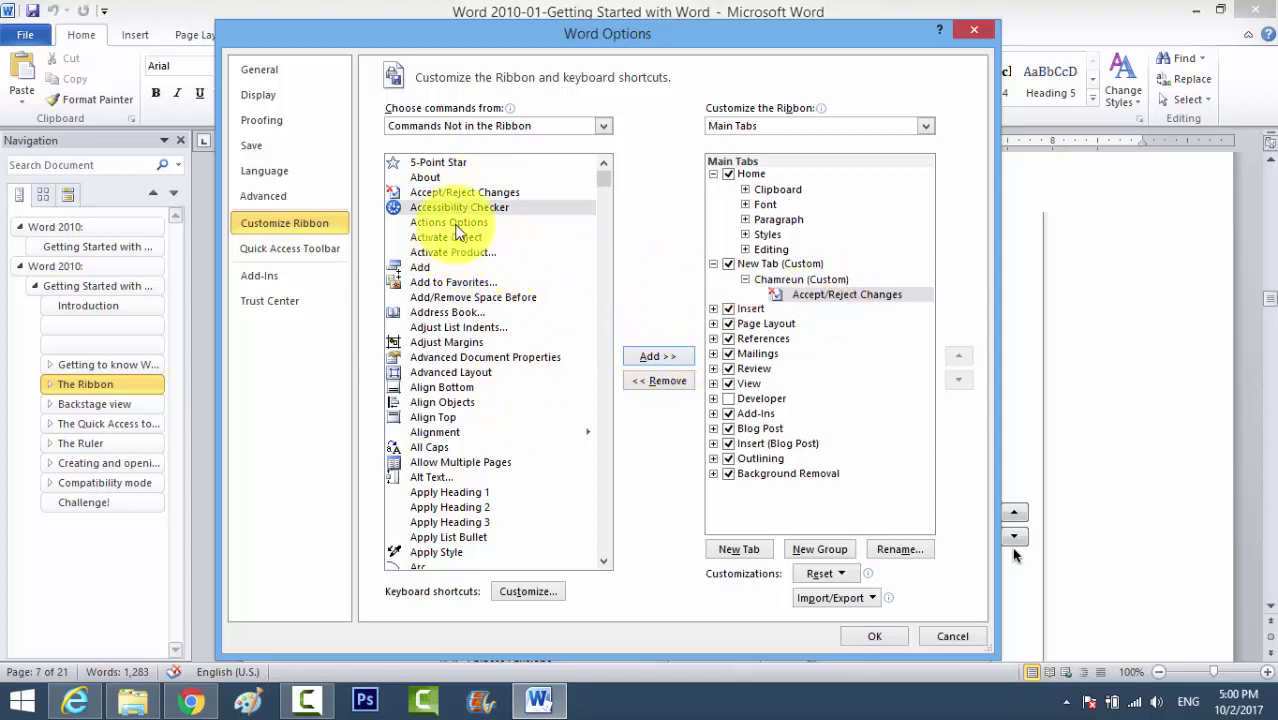
# Find the Borders and Shading command among those not in the ribbon and add it to the custom group
pyautogui.press('Down')
pyautogui.press('Down')
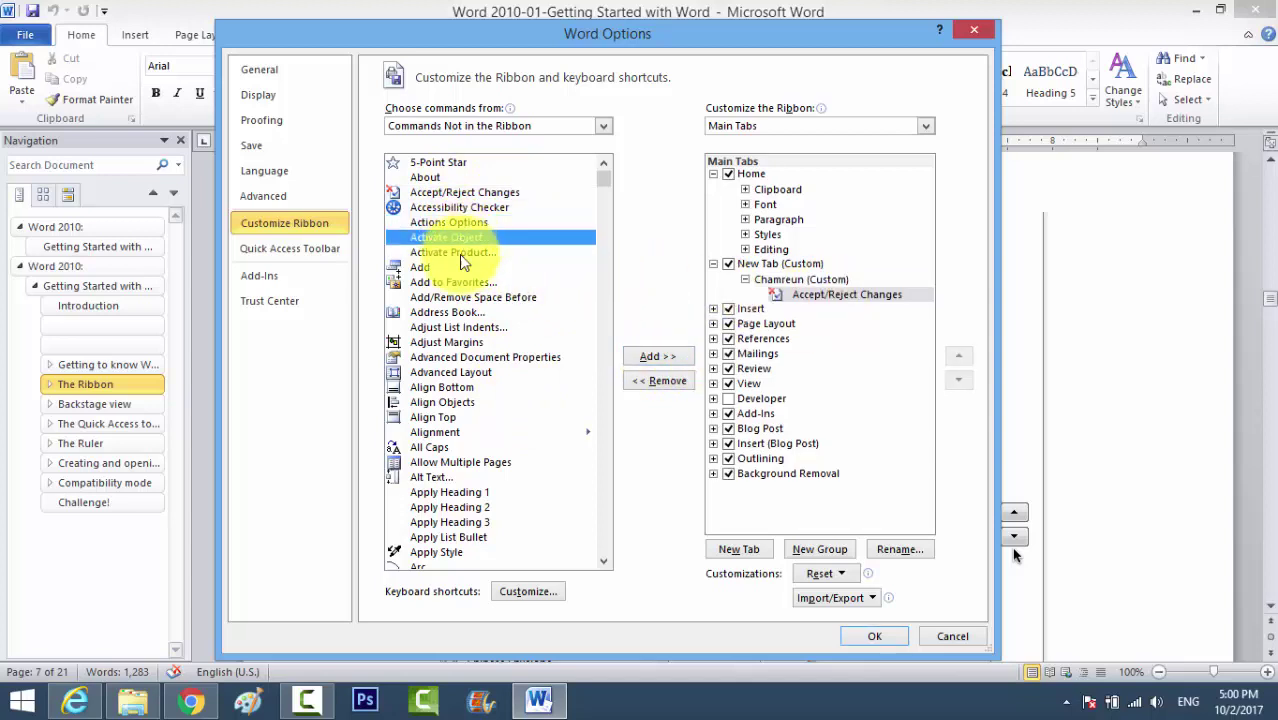
pyautogui.click(458, 345)
pyautogui.scroll(-2, 462, 365)
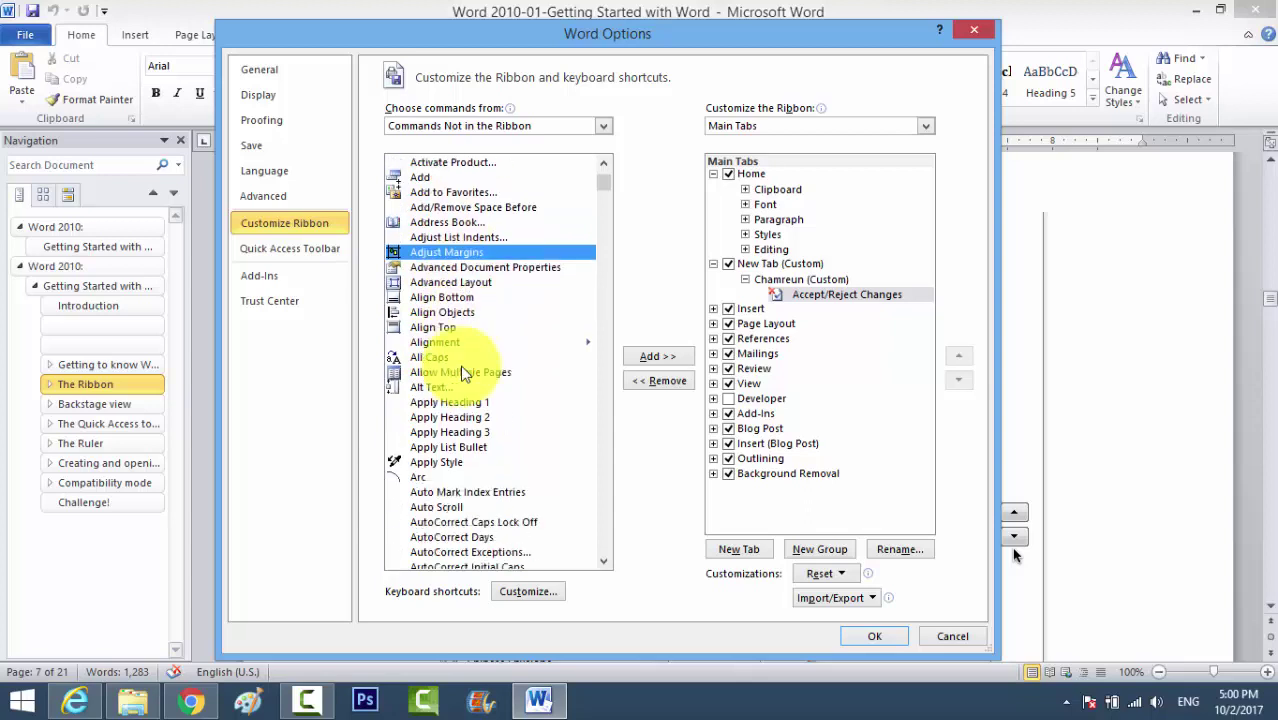
pyautogui.click(449, 268)
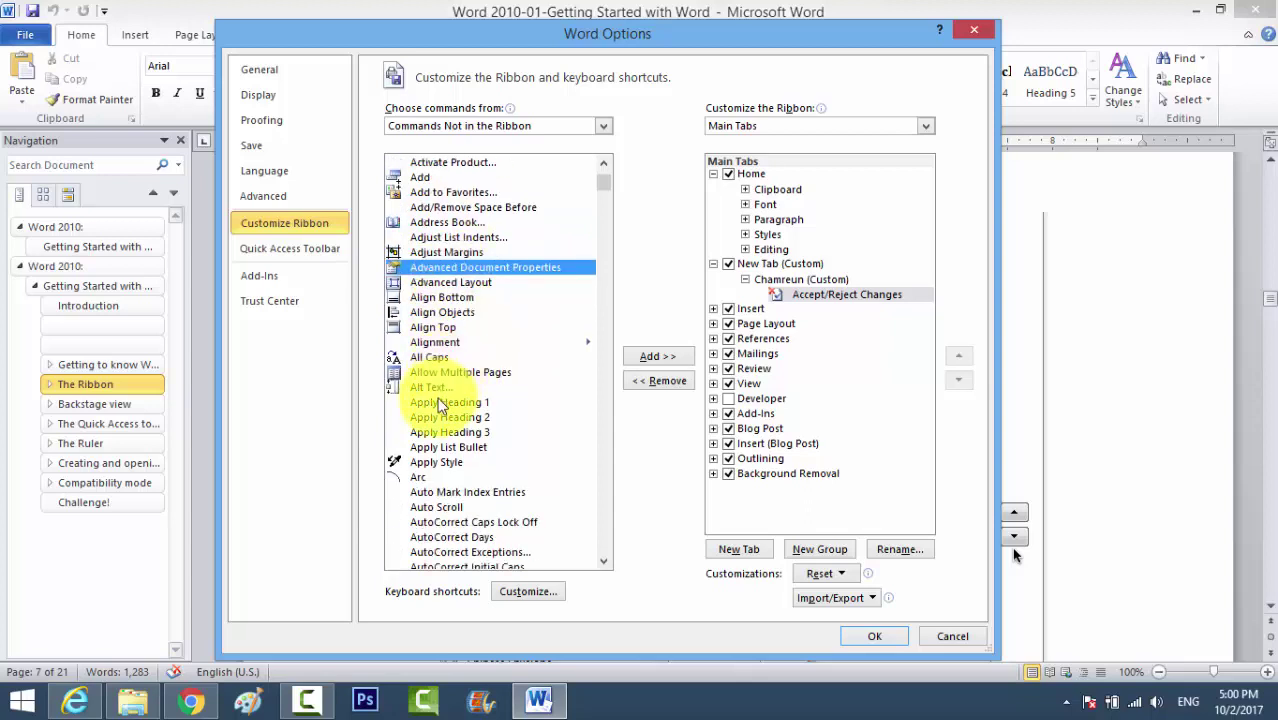
pyautogui.scroll(-2, 437, 398)
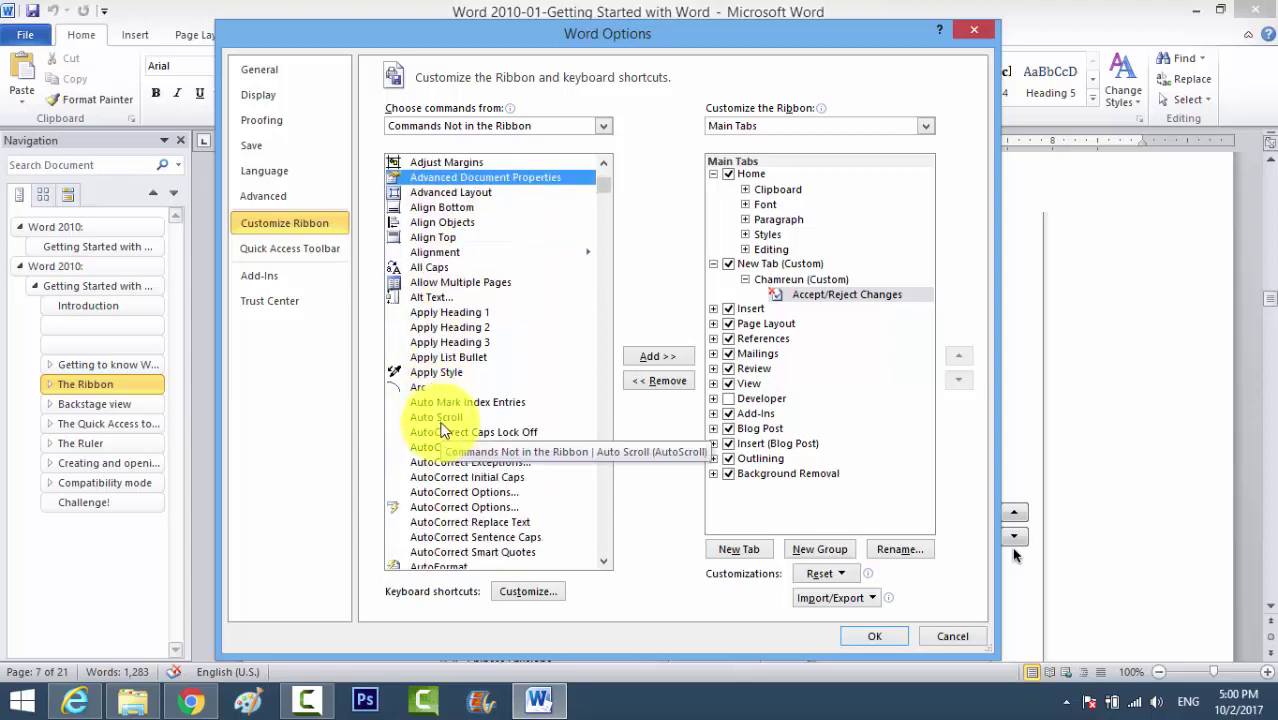
pyautogui.scroll(-8, 443, 428)
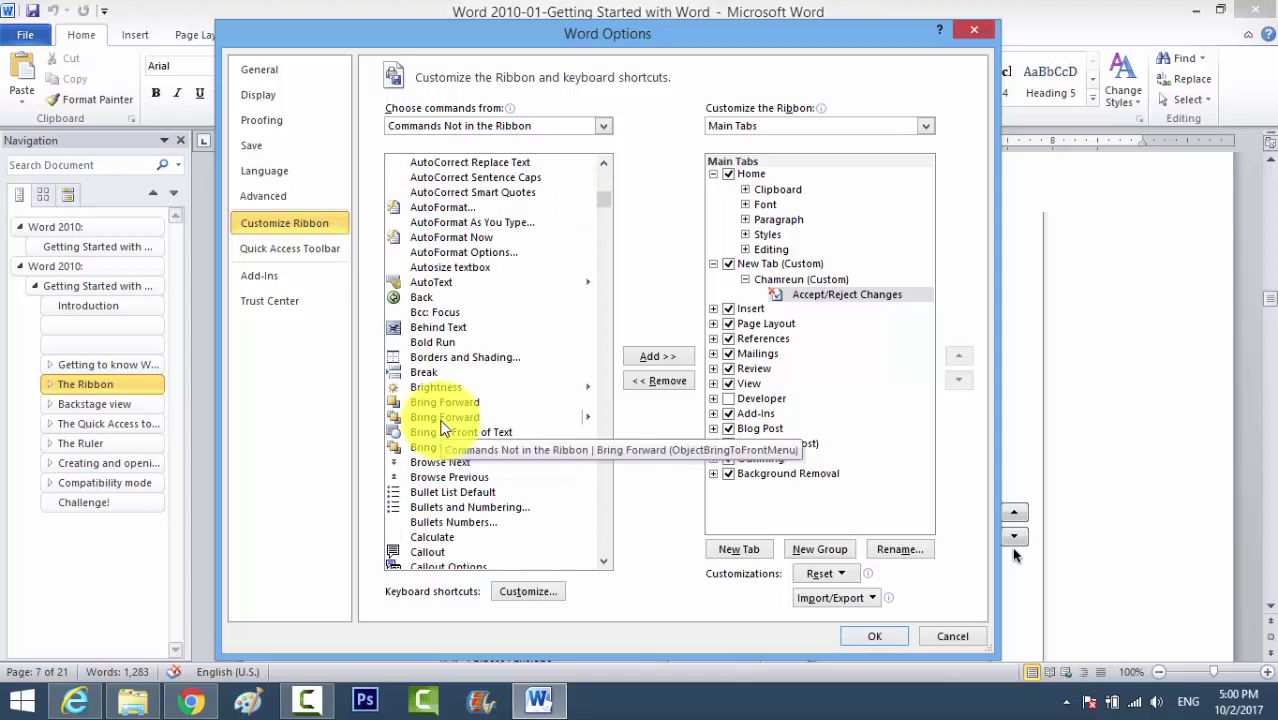
pyautogui.click(440, 282)
pyautogui.scroll(-1, 445, 368)
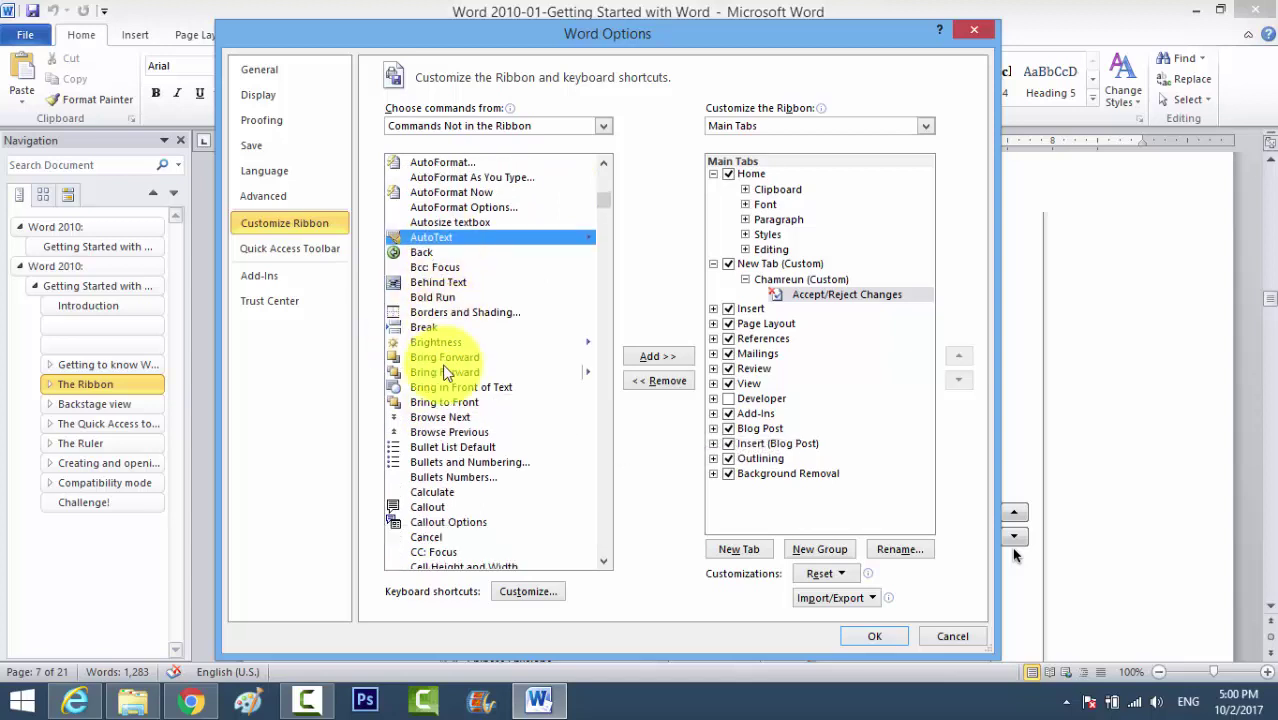
pyautogui.moveTo(462, 316)
pyautogui.mouseDown()
pyautogui.moveTo(430, 332)
pyautogui.moveTo(445, 357)
pyautogui.mouseUp()
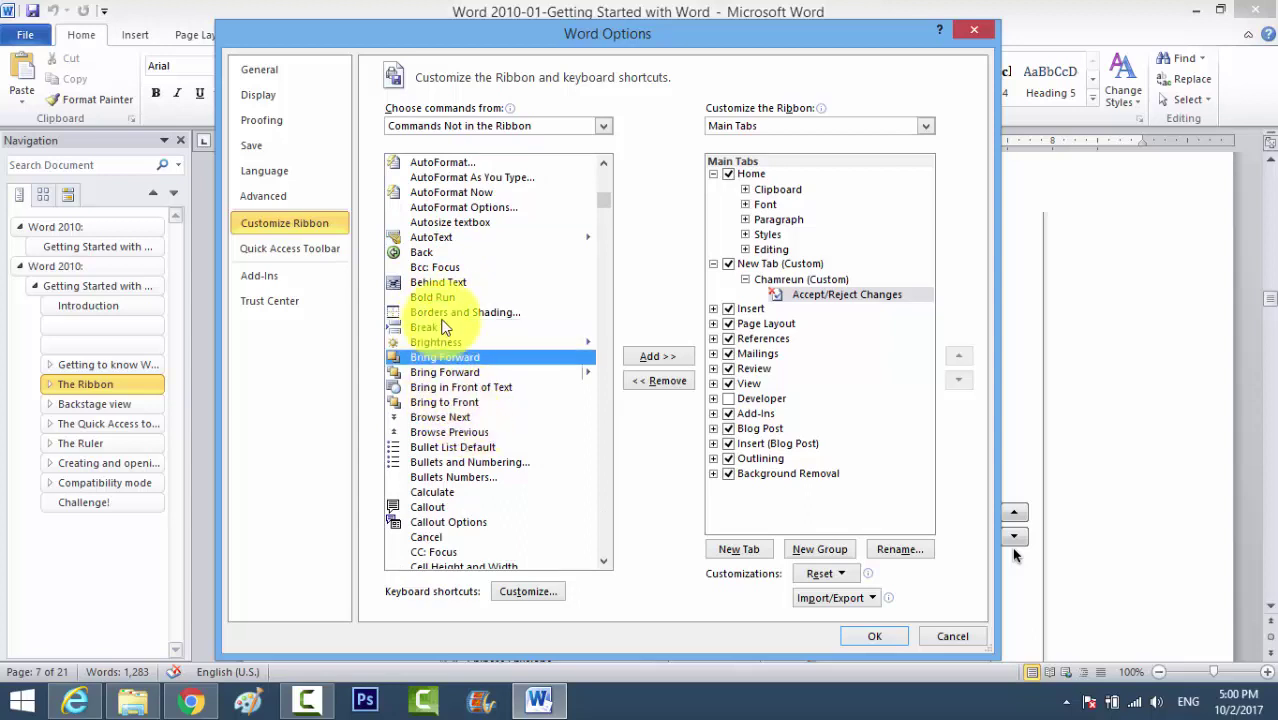
pyautogui.click(446, 312)
pyautogui.click(655, 355)
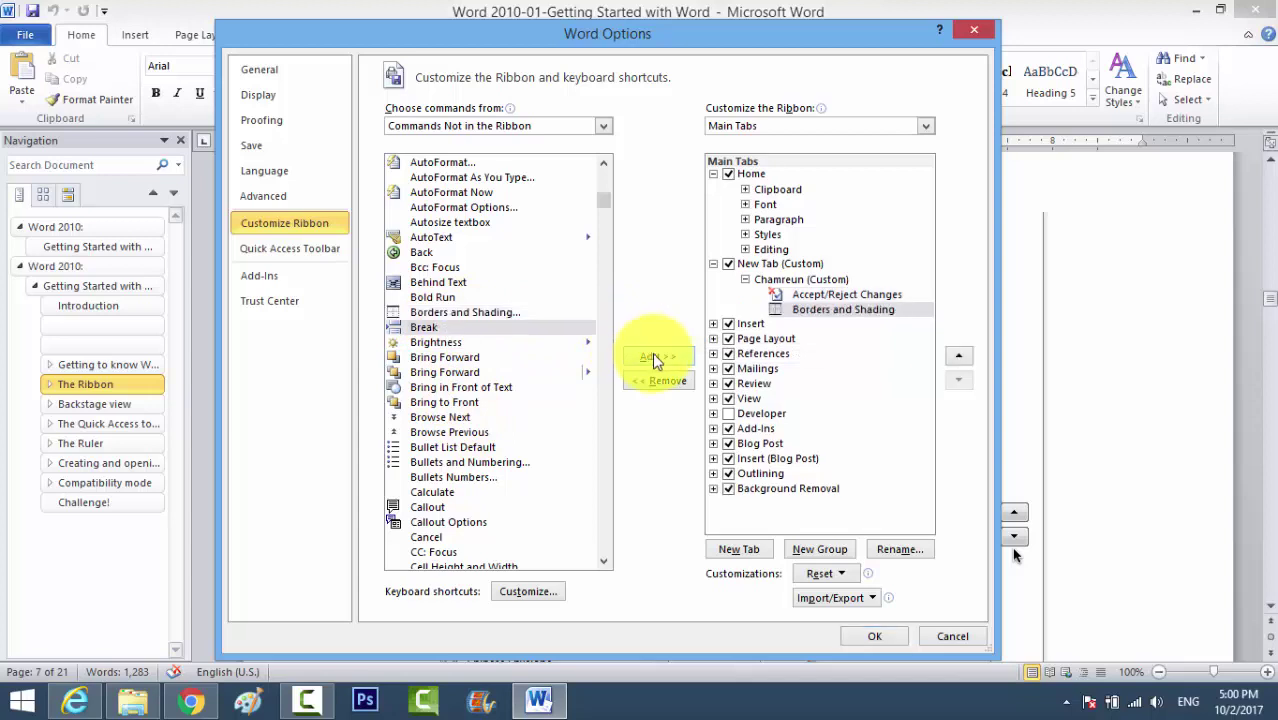
# Add the Brightness command and the Bring Forward command that has a submenu to the custom group
pyautogui.click(464, 345)
pyautogui.click(641, 356)
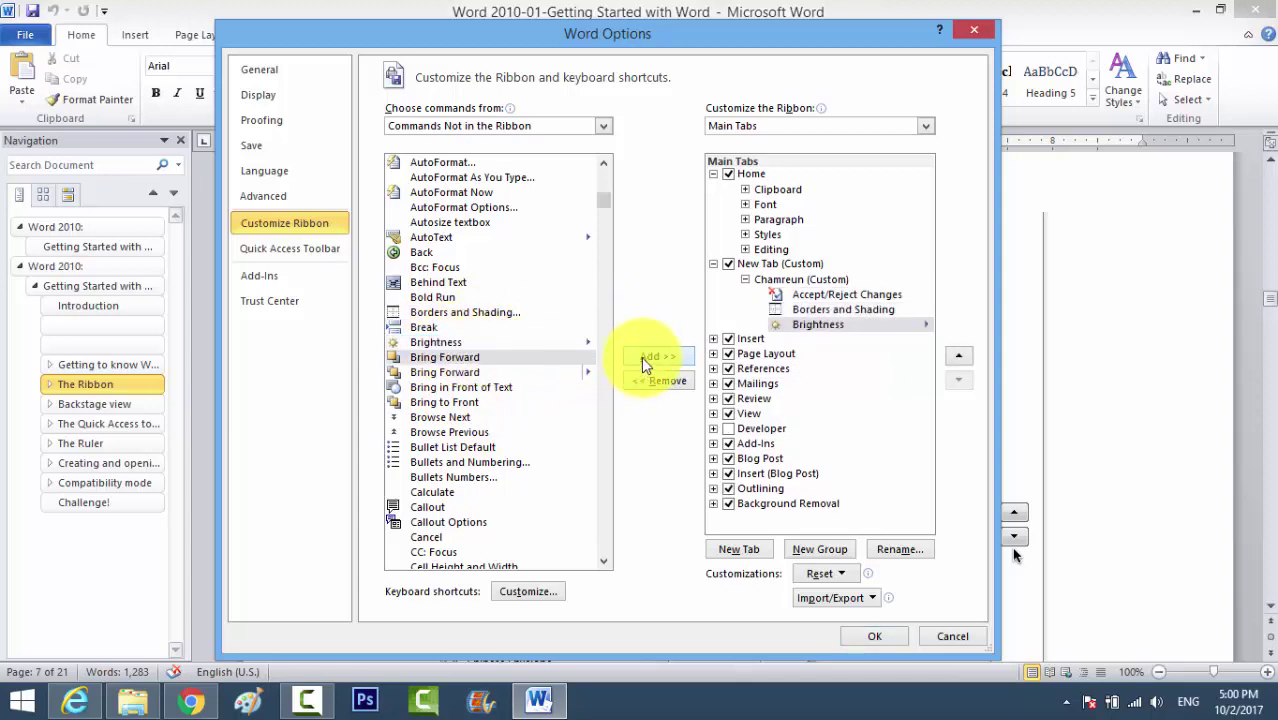
pyautogui.click(445, 371)
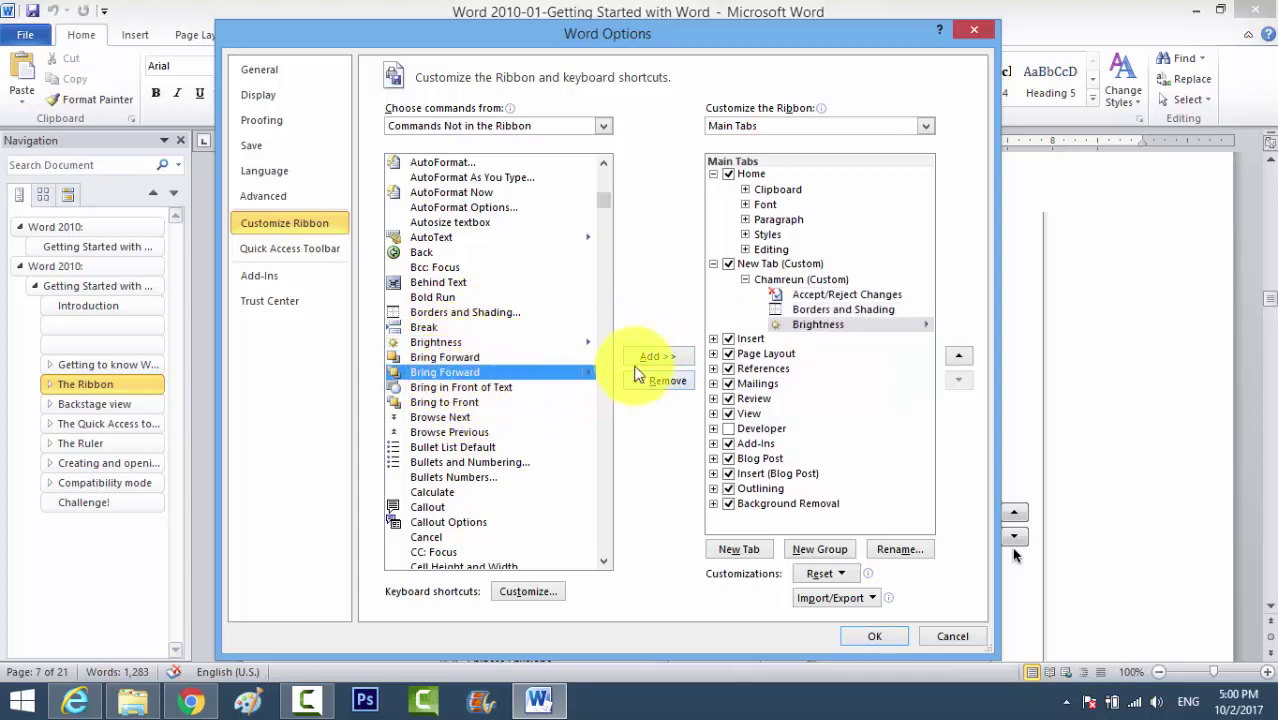
pyautogui.click(636, 360)
# Check the remaining commands without adding more, and apply the ribbon customization to return to the document
pyautogui.click(446, 402)
pyautogui.scroll(-1, 446, 405)
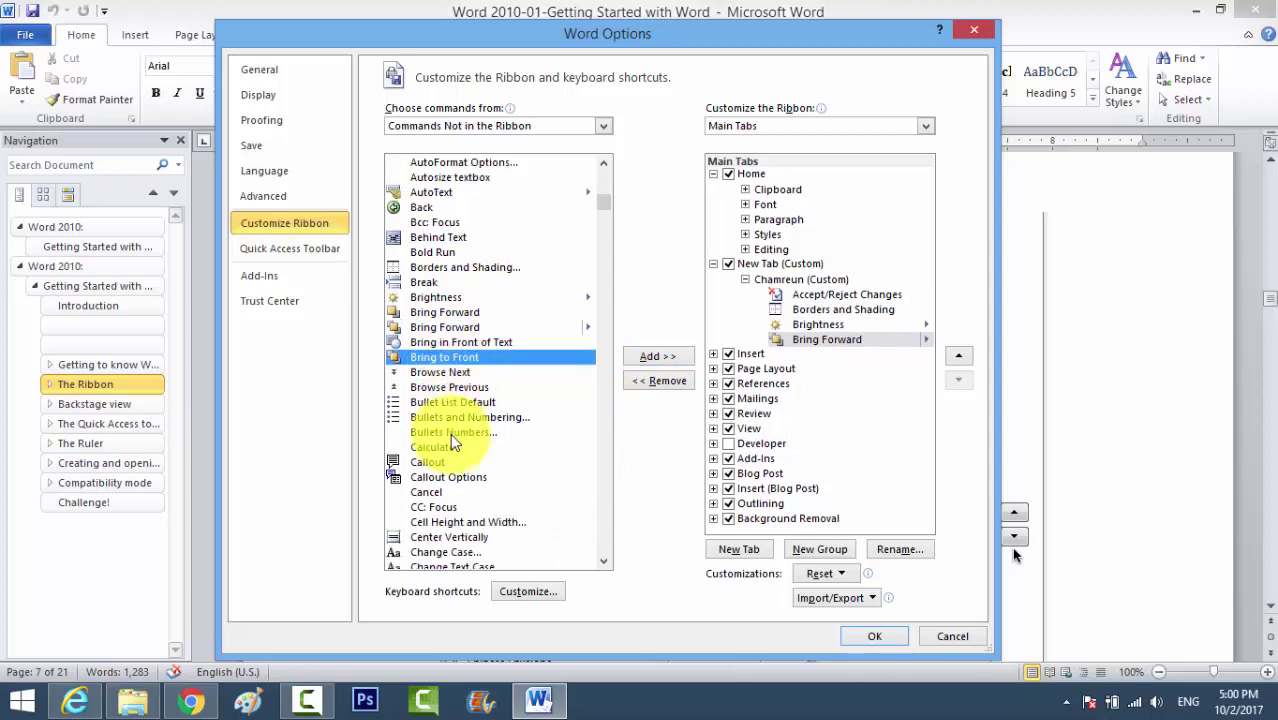
pyautogui.click(448, 372)
pyautogui.scroll(-7, 449, 420)
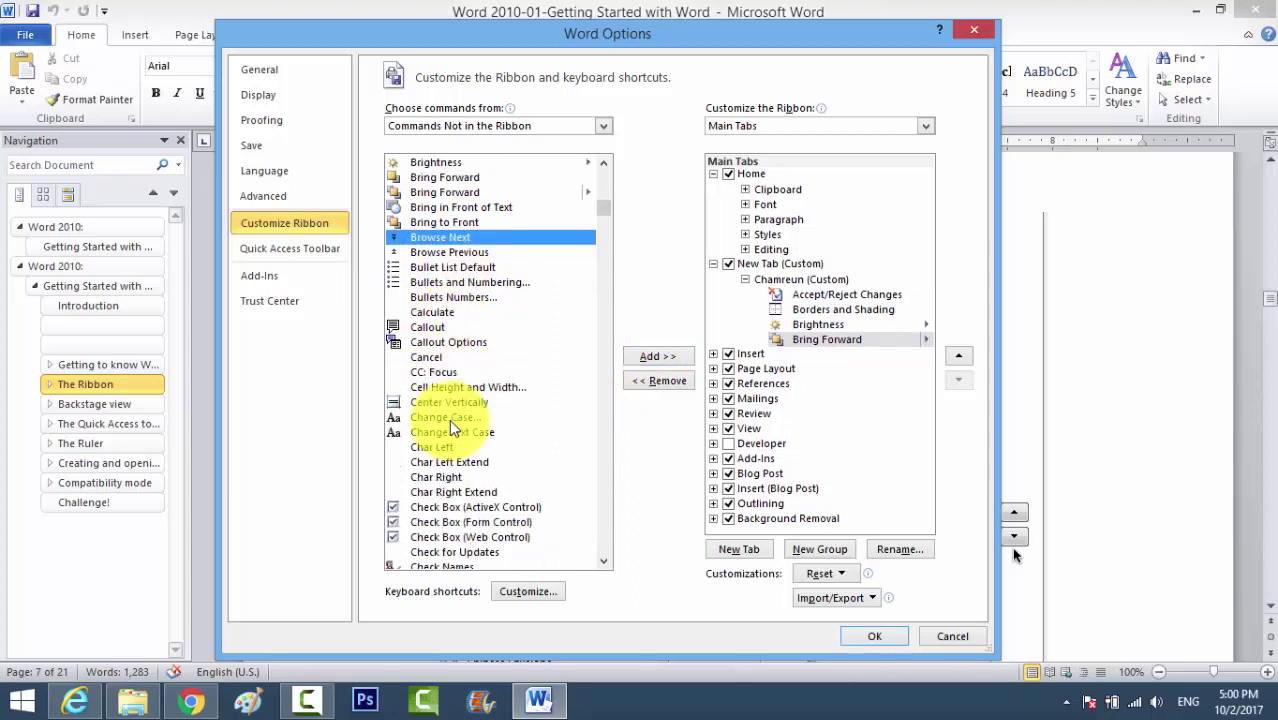
pyautogui.scroll(-5, 444, 464)
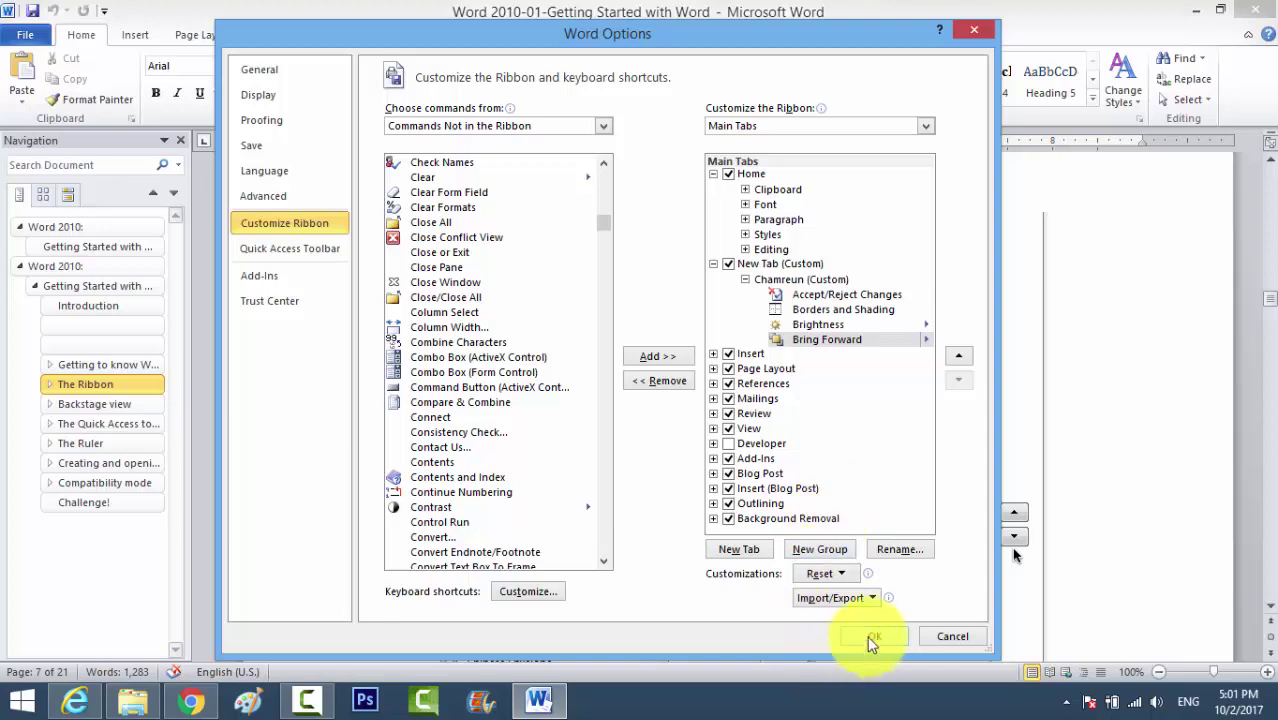
pyautogui.click(870, 636)
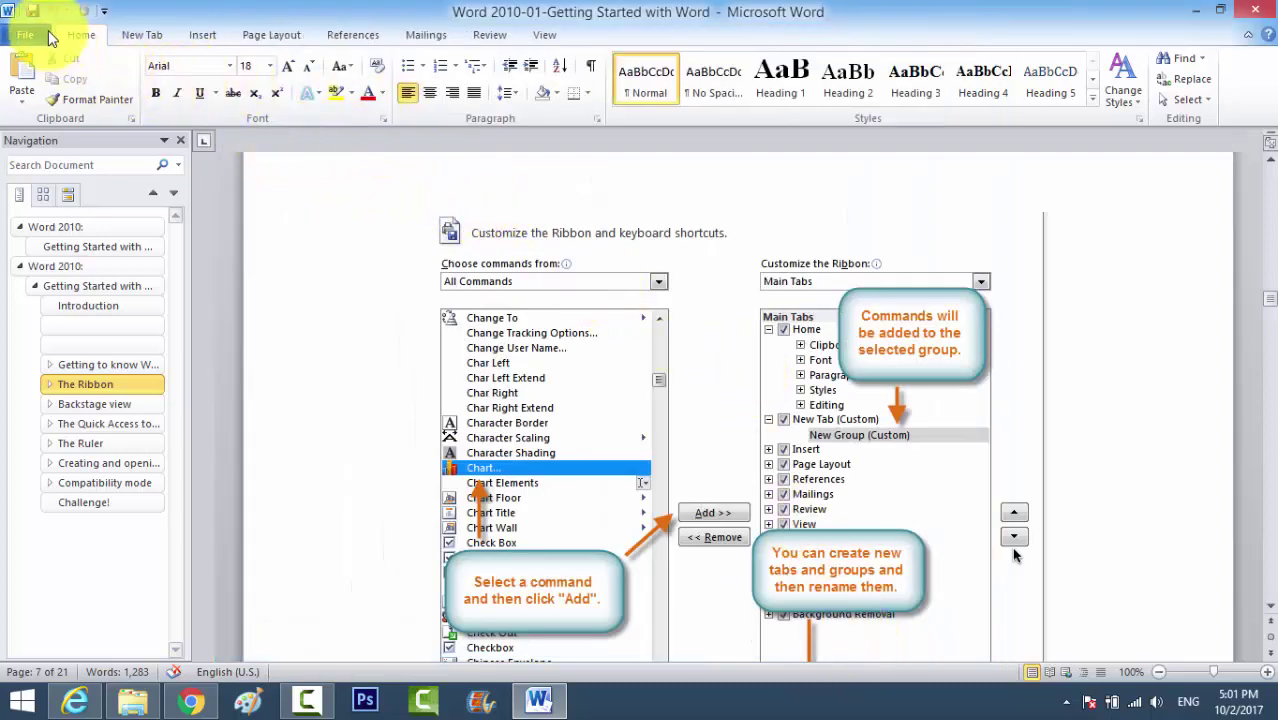
# Look through the ribbon commands from View back to the custom New Tab to check the added group
pyautogui.click(538, 36)
pyautogui.click(489, 35)
pyautogui.click(426, 35)
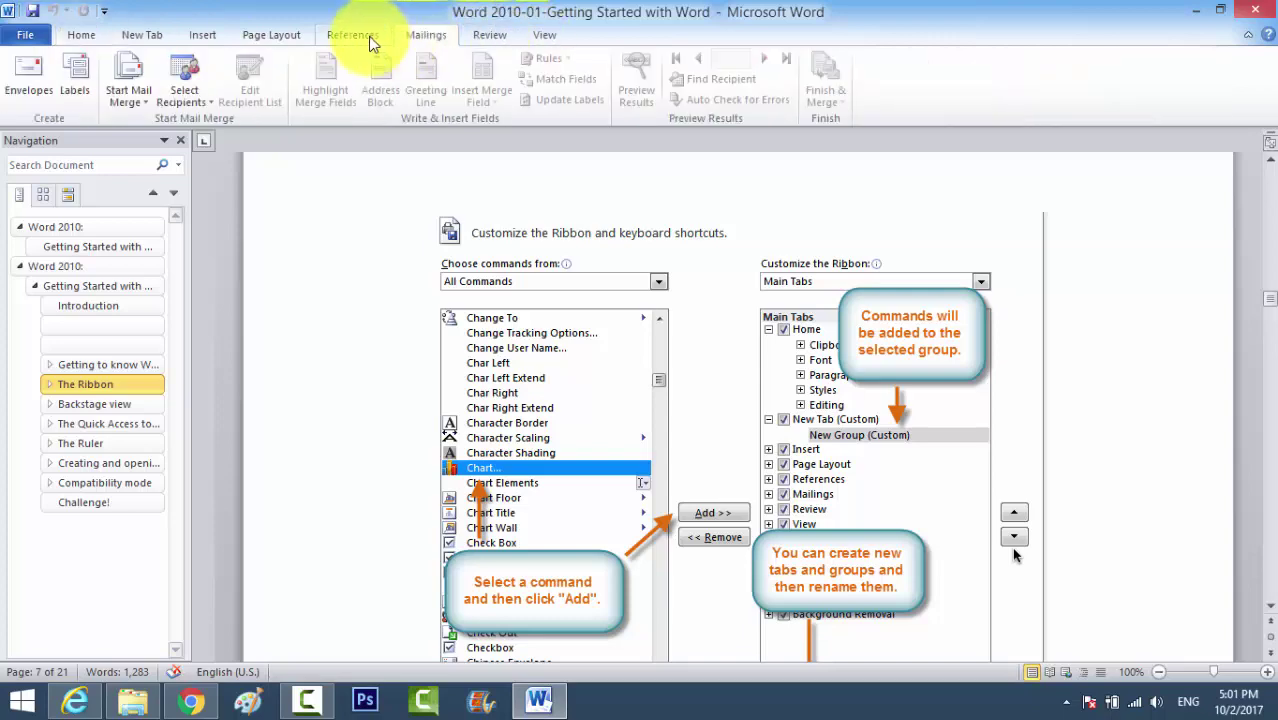
pyautogui.click(368, 36)
pyautogui.click(271, 35)
pyautogui.click(202, 35)
pyautogui.click(141, 35)
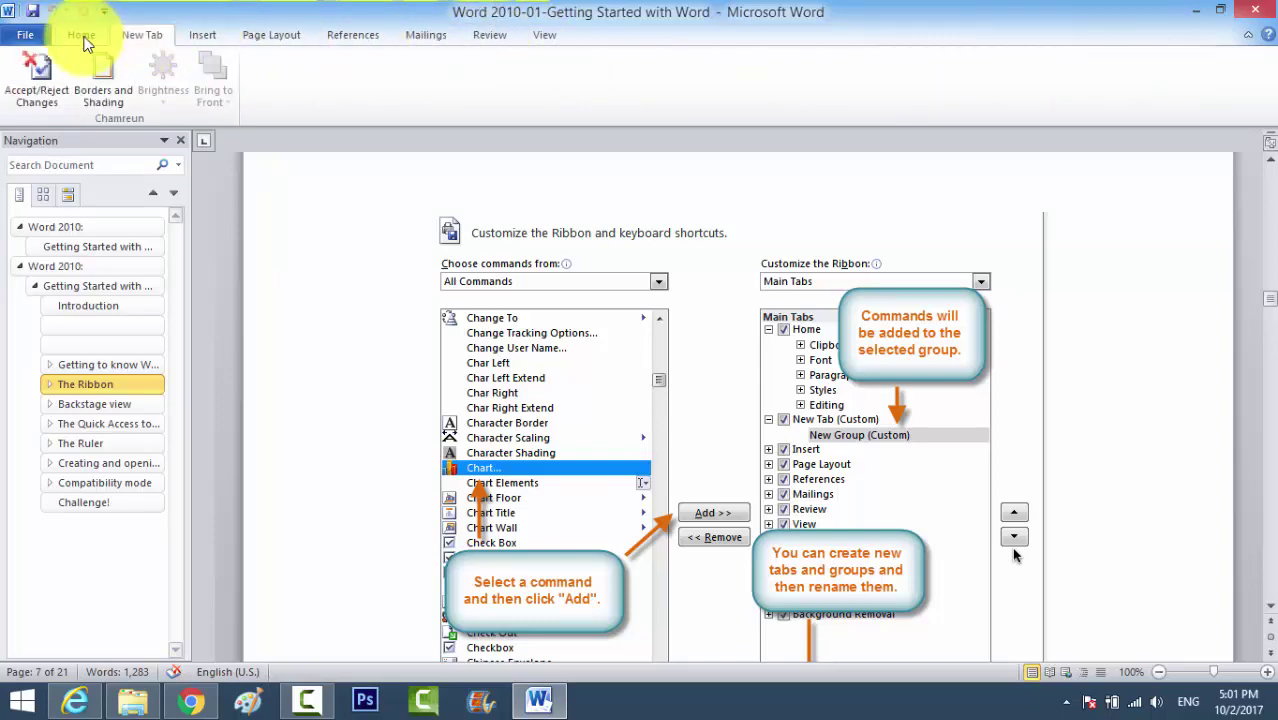
# Minimize the ribbon and temporarily display the Home and New Tab commands
pyautogui.doubleClick(145, 36)
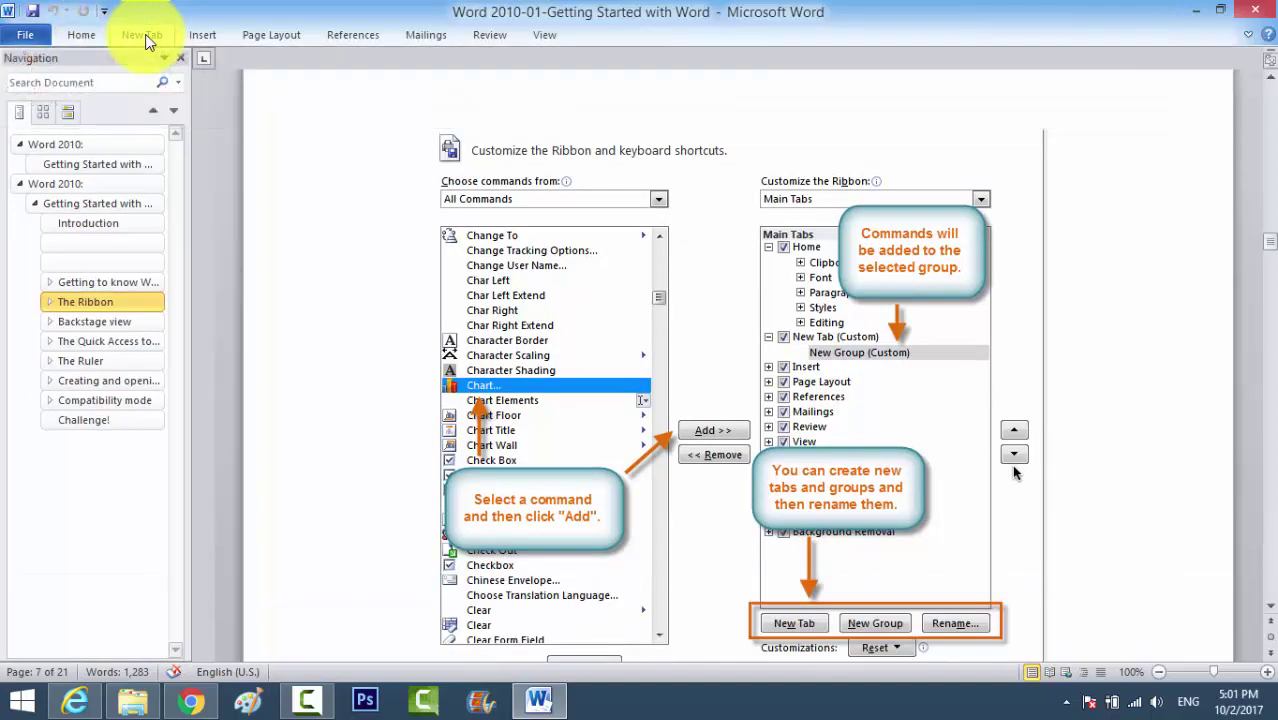
pyautogui.click(85, 37)
pyautogui.click(128, 38)
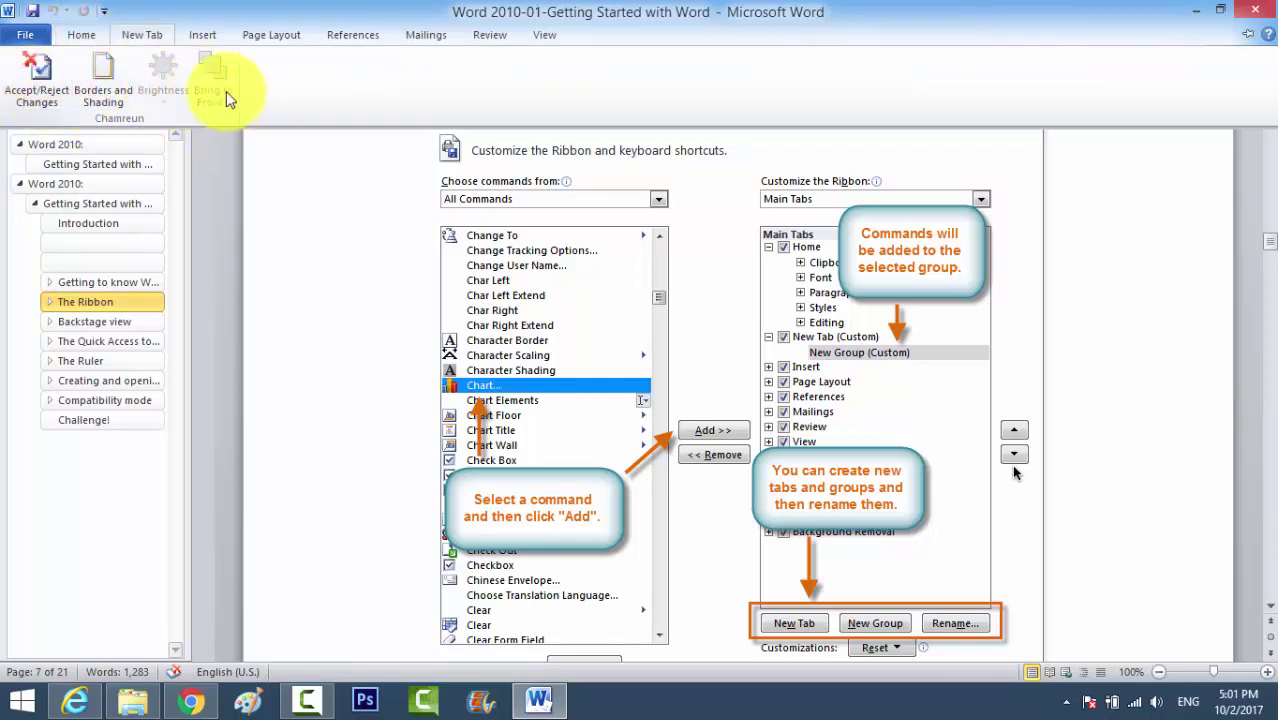
pyautogui.click(82, 34)
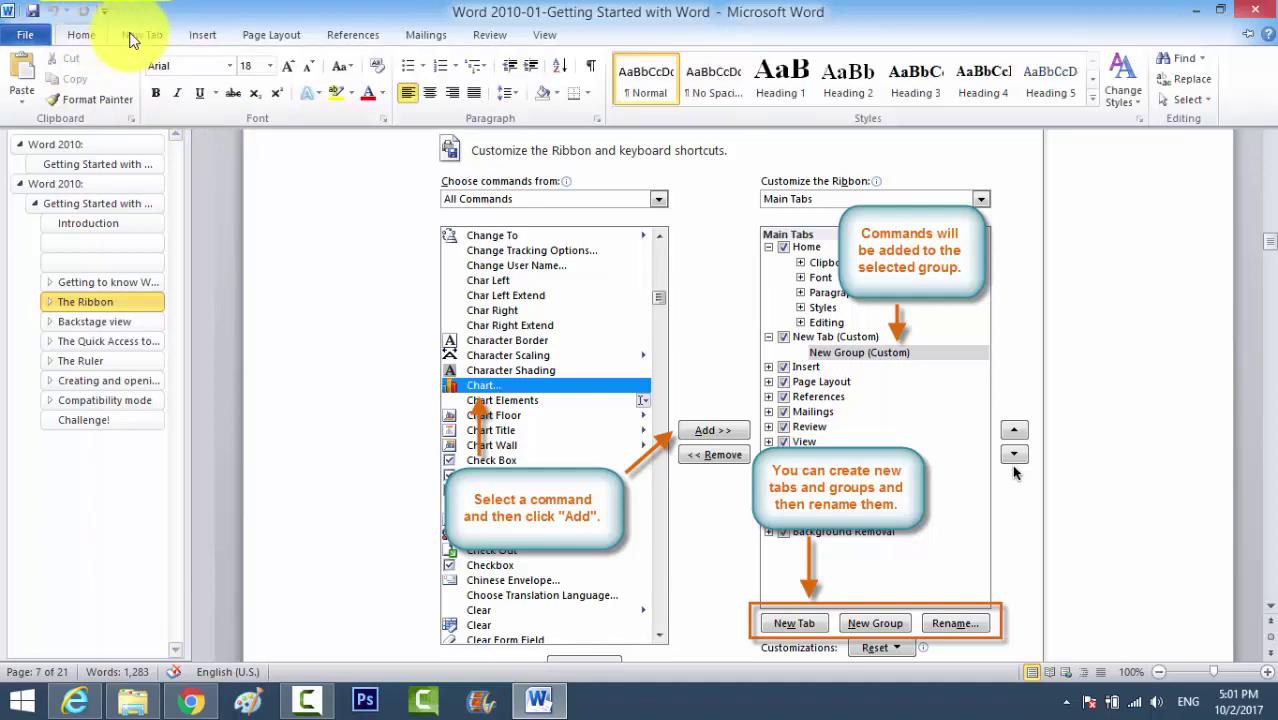
pyautogui.click(142, 34)
# Rename the custom New Tab with the person's name followed by "Testing" in the ribbon customization options
pyautogui.rightClick(1138, 92)
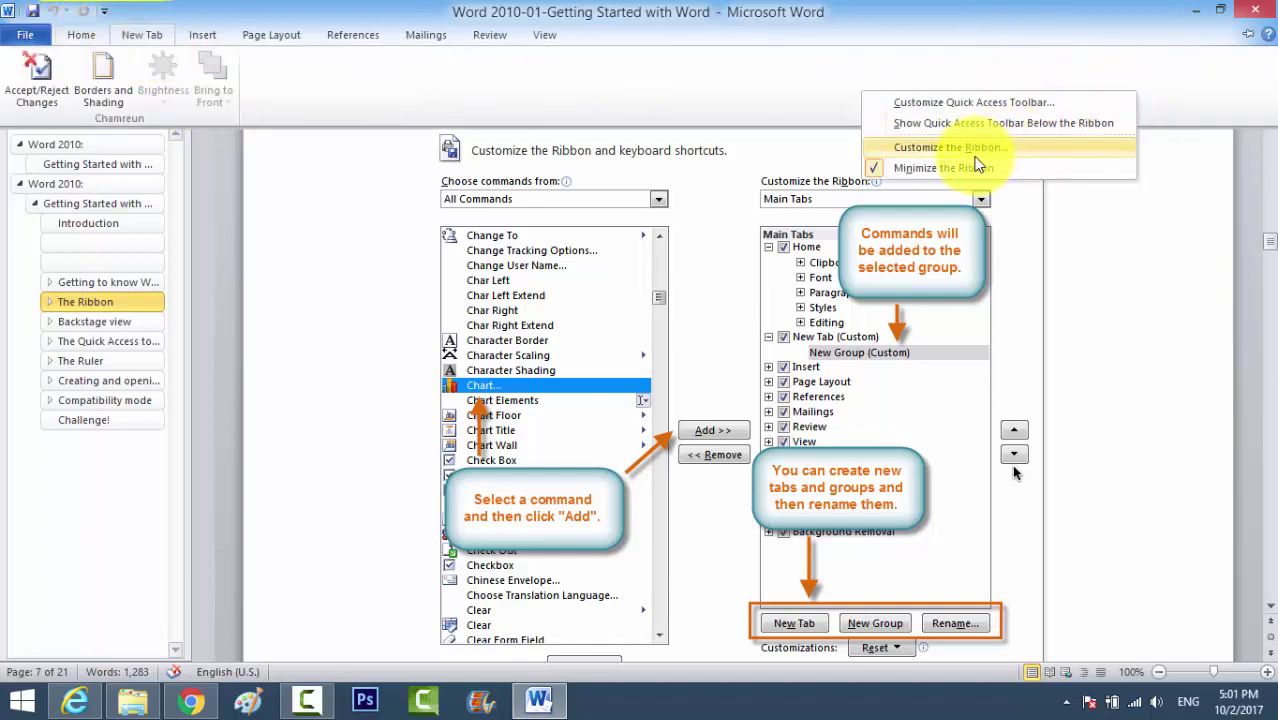
pyautogui.click(965, 148)
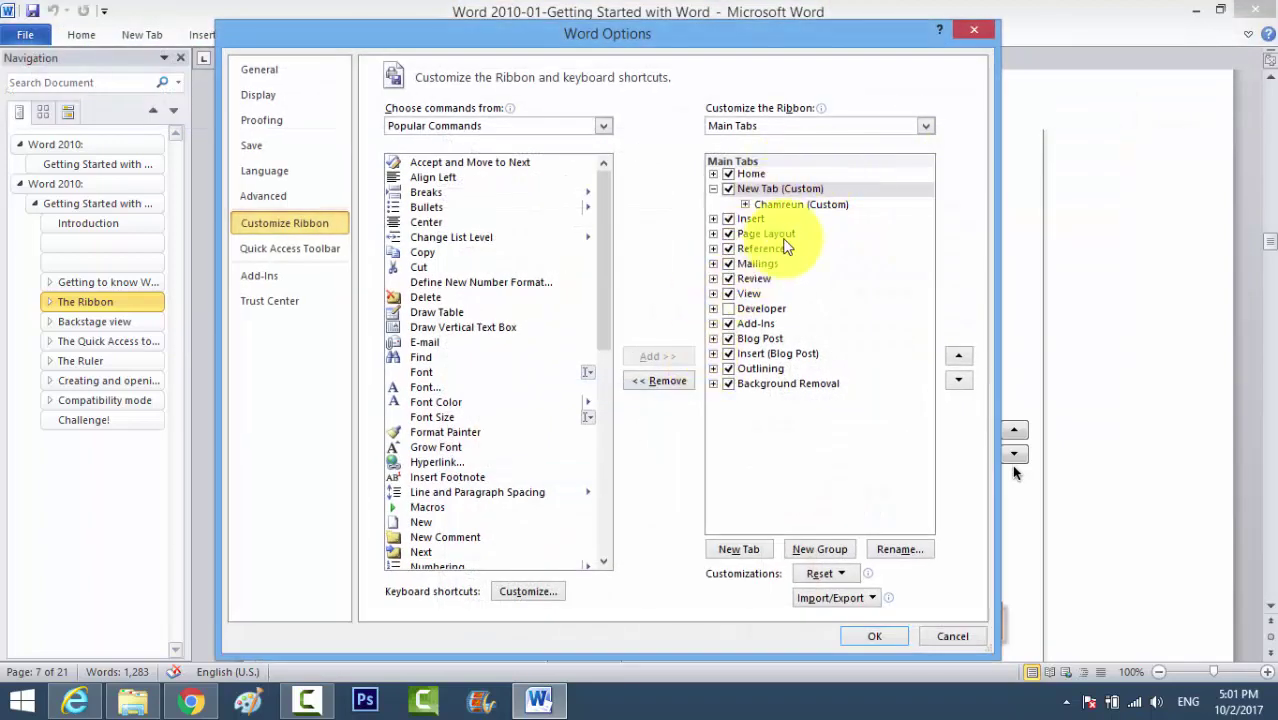
pyautogui.click(797, 205)
pyautogui.click(715, 189)
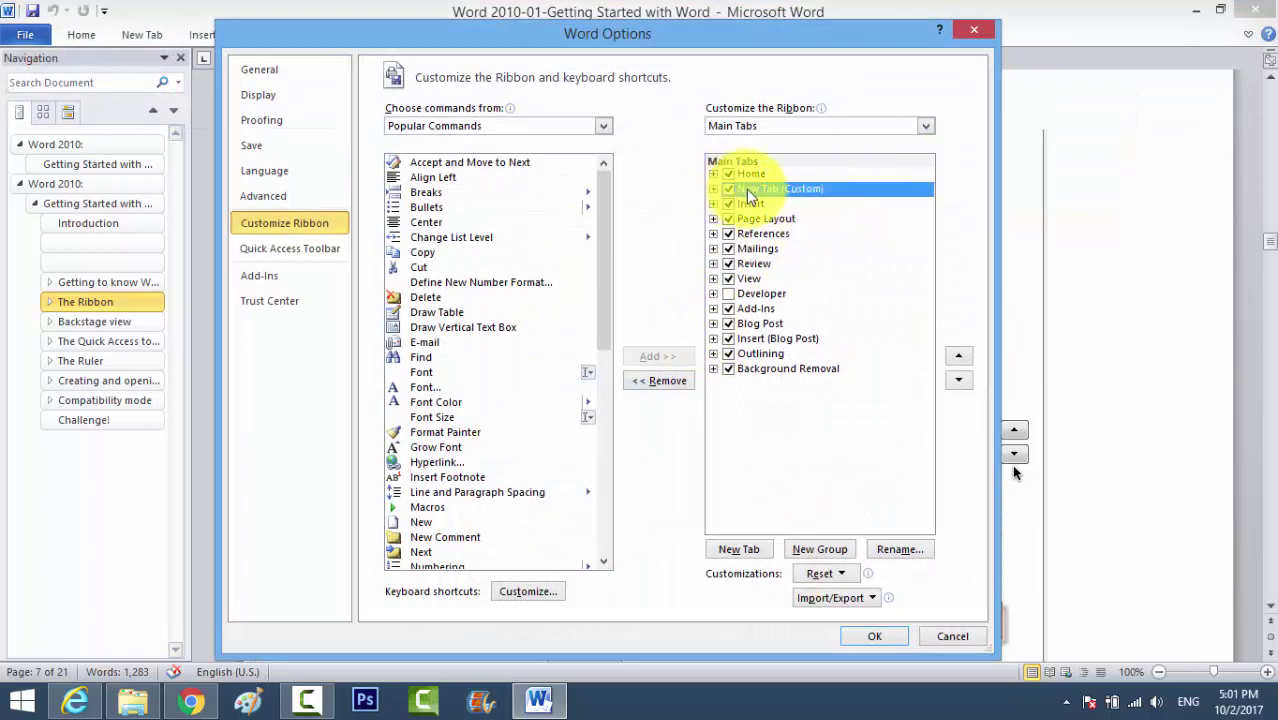
pyautogui.click(897, 553)
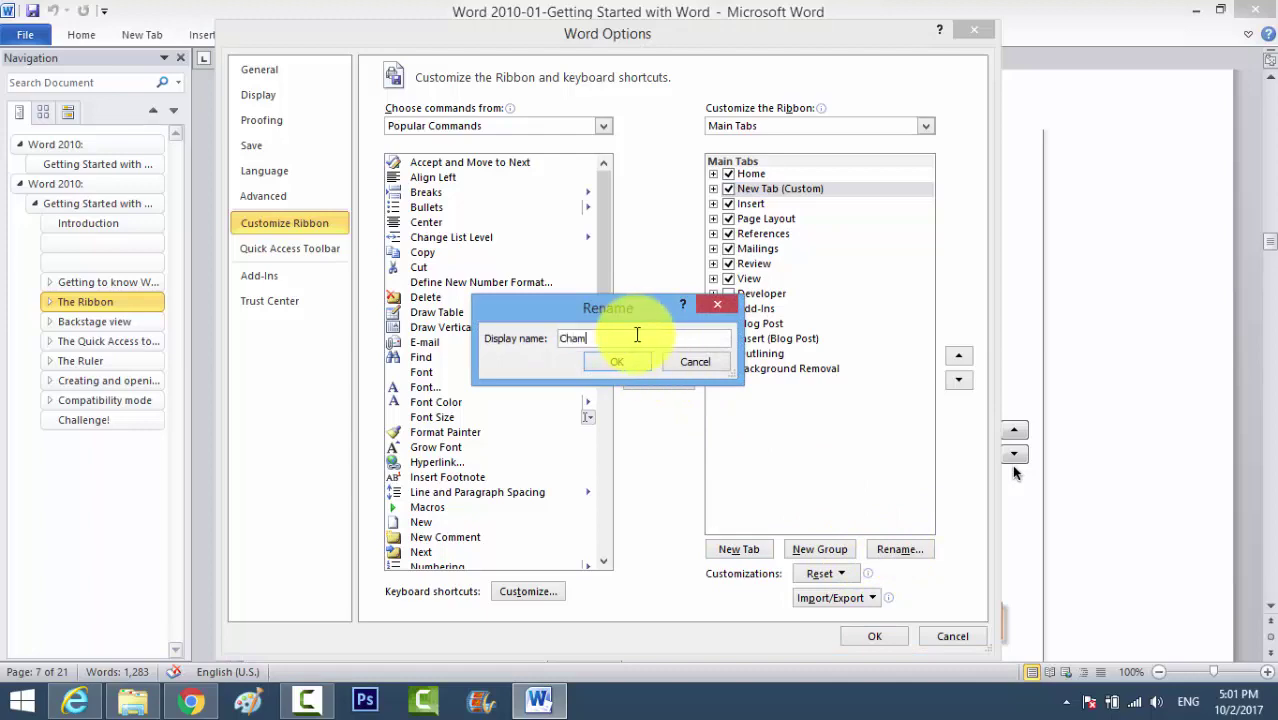
pyautogui.write('Chamreun')
pyautogui.write(' Tes')
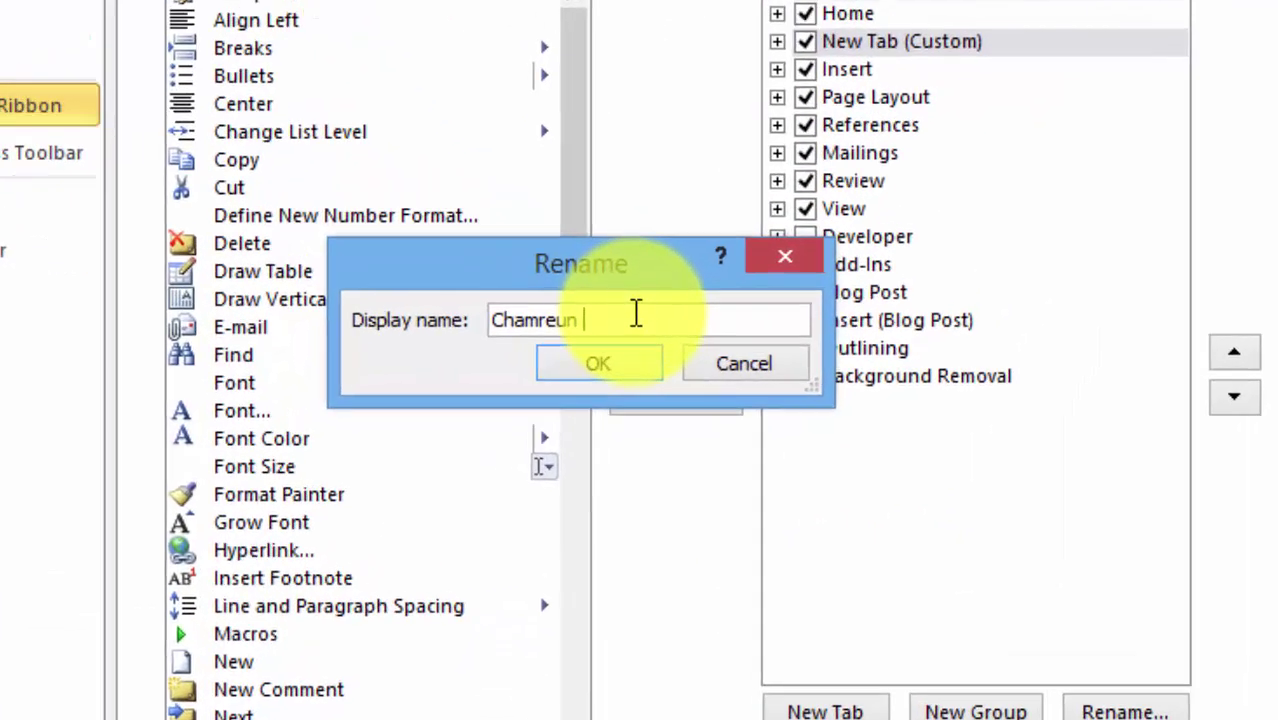
pyautogui.write('ting')
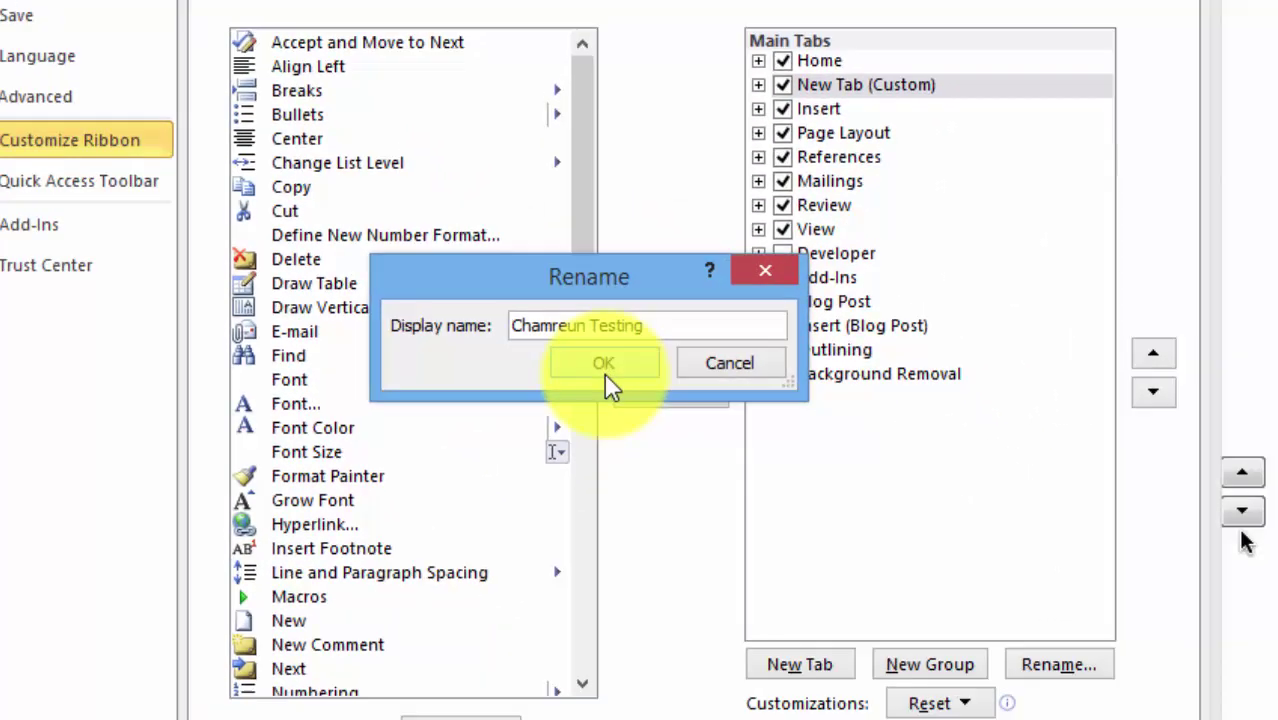
pyautogui.click(587, 364)
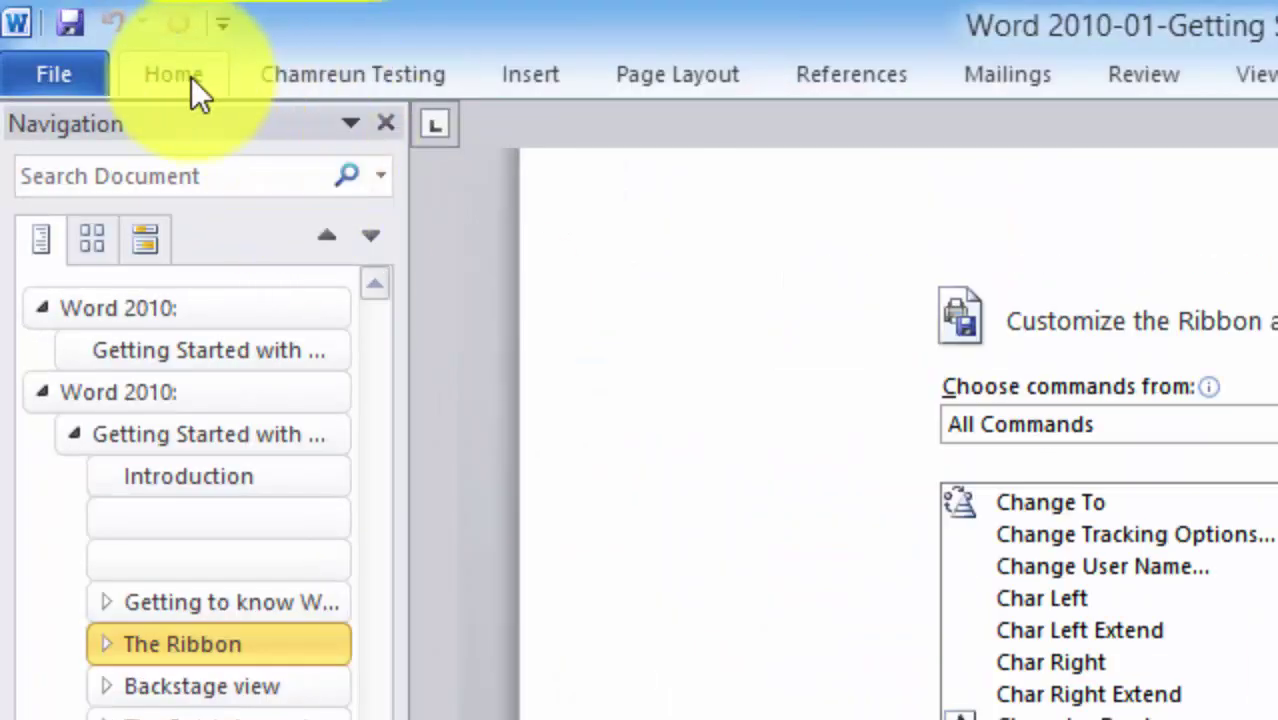
# Check the commands on the renamed custom tab and on Home, leaving the ribbon minimized
pyautogui.click(384, 81)
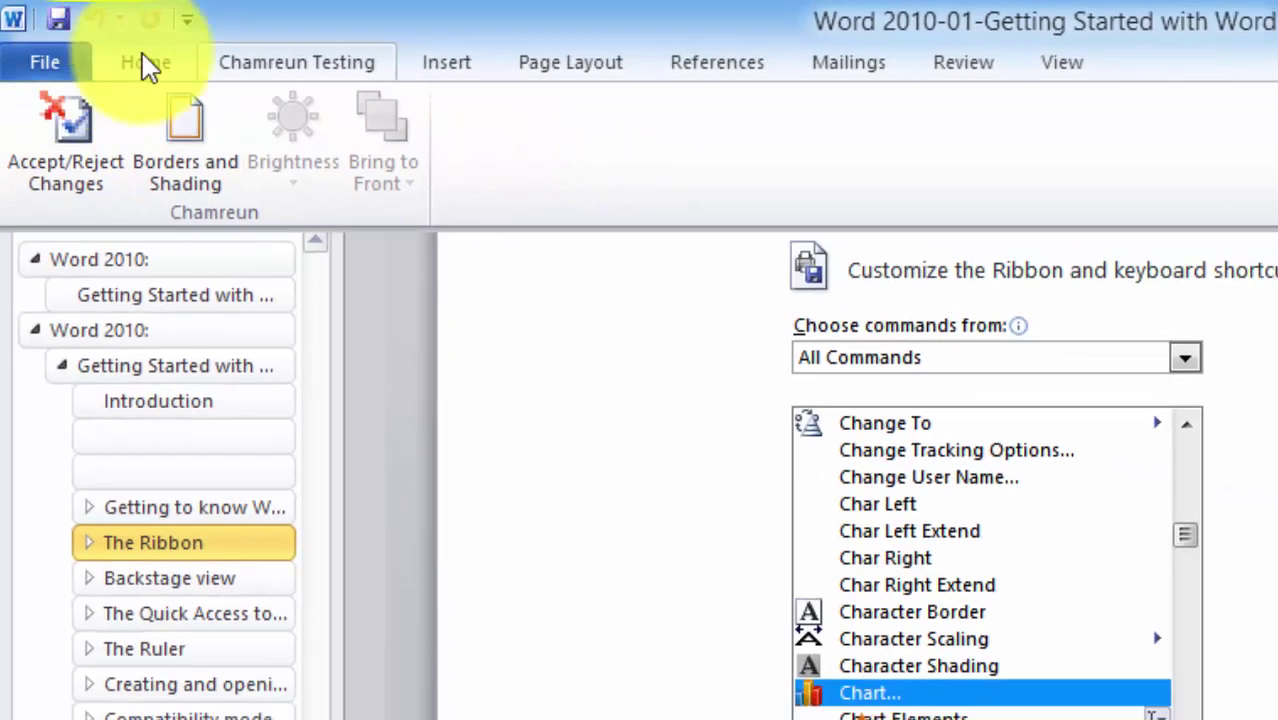
pyautogui.click(173, 74)
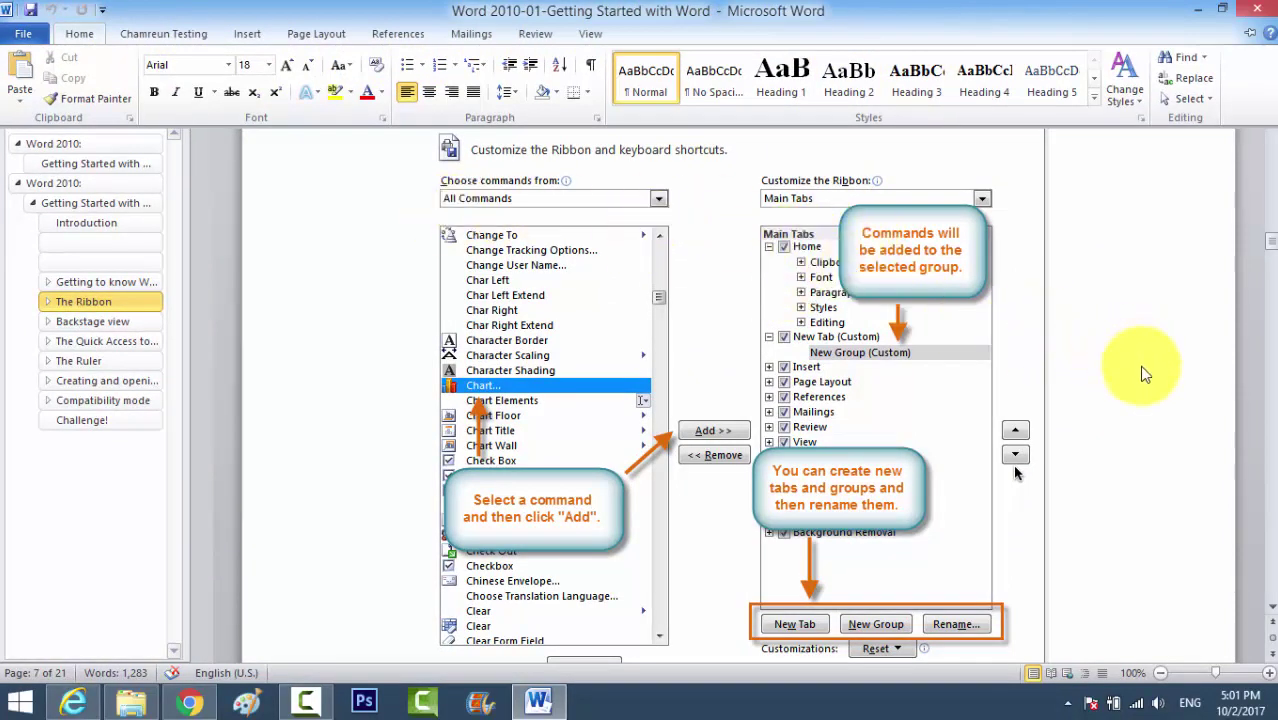
pyautogui.hotkey('ctrl', 'F1')
# Read the document from the ribbon customization instructions through to the Backstage view section
pyautogui.scroll(-3, 1130, 370)
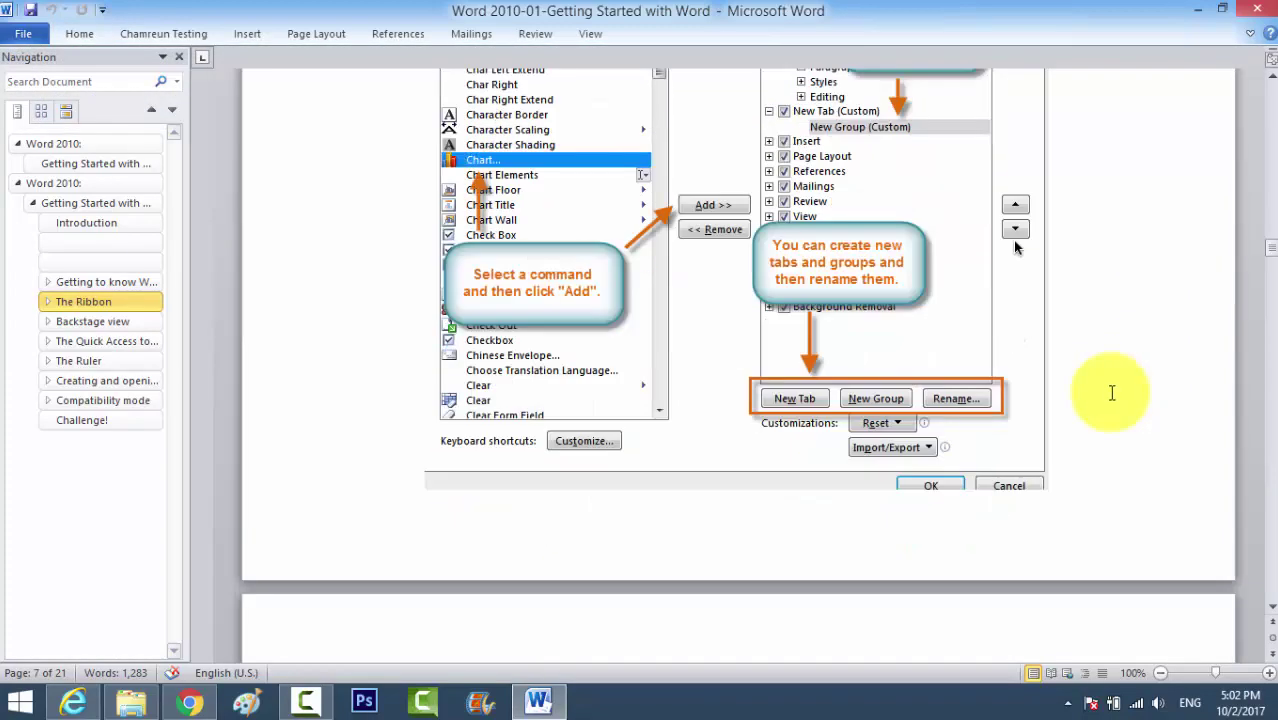
pyautogui.scroll(3, 1111, 393)
pyautogui.scroll(-12, 1111, 393)
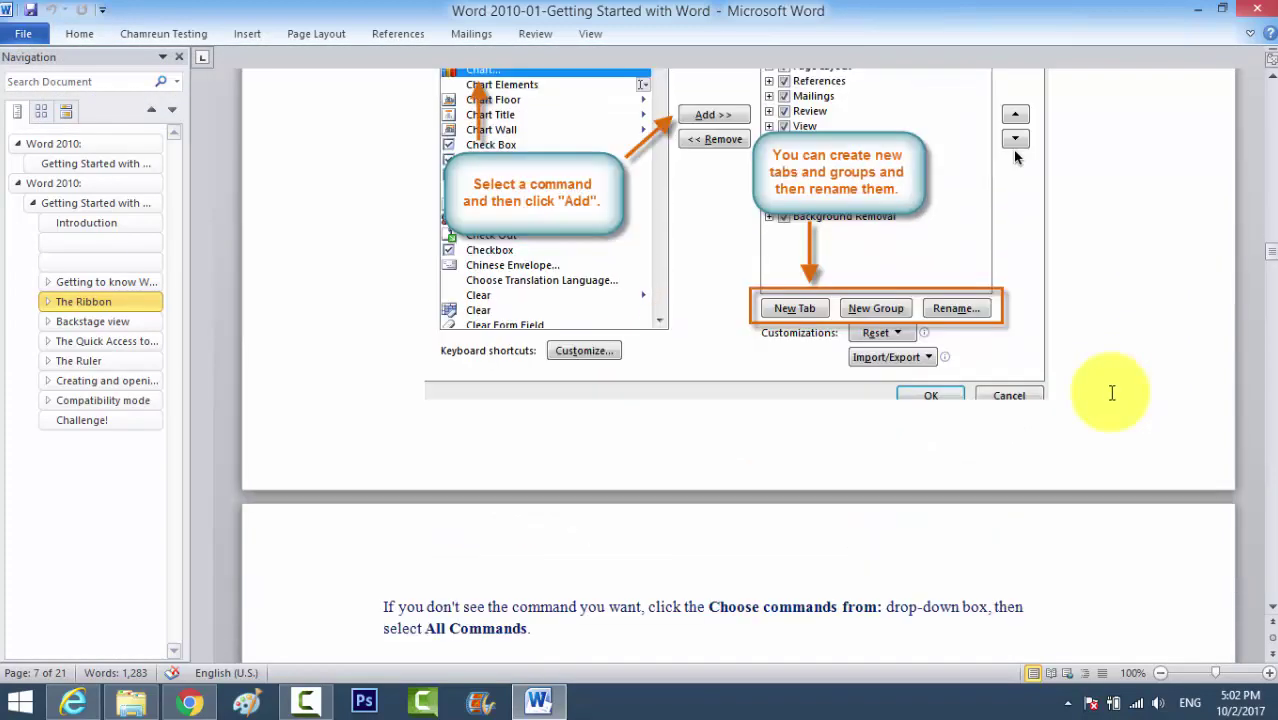
pyautogui.scroll(-5, 1111, 398)
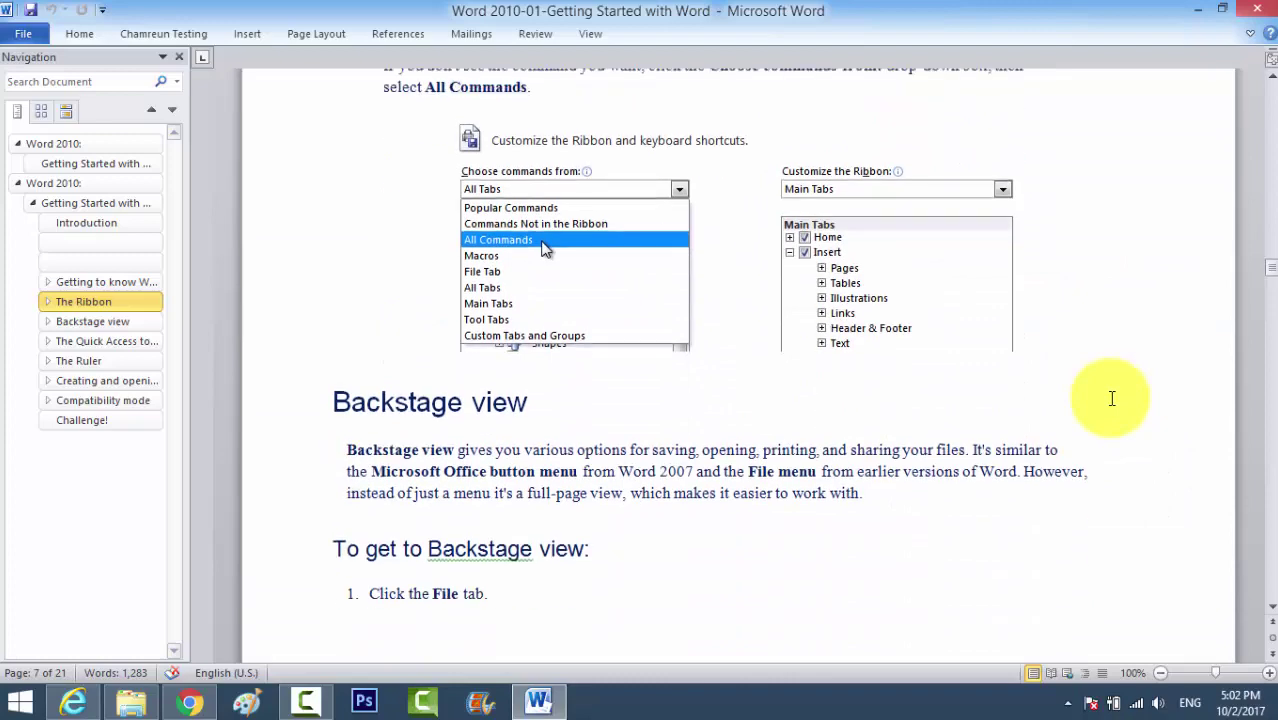
pyautogui.scroll(-3, 1111, 398)
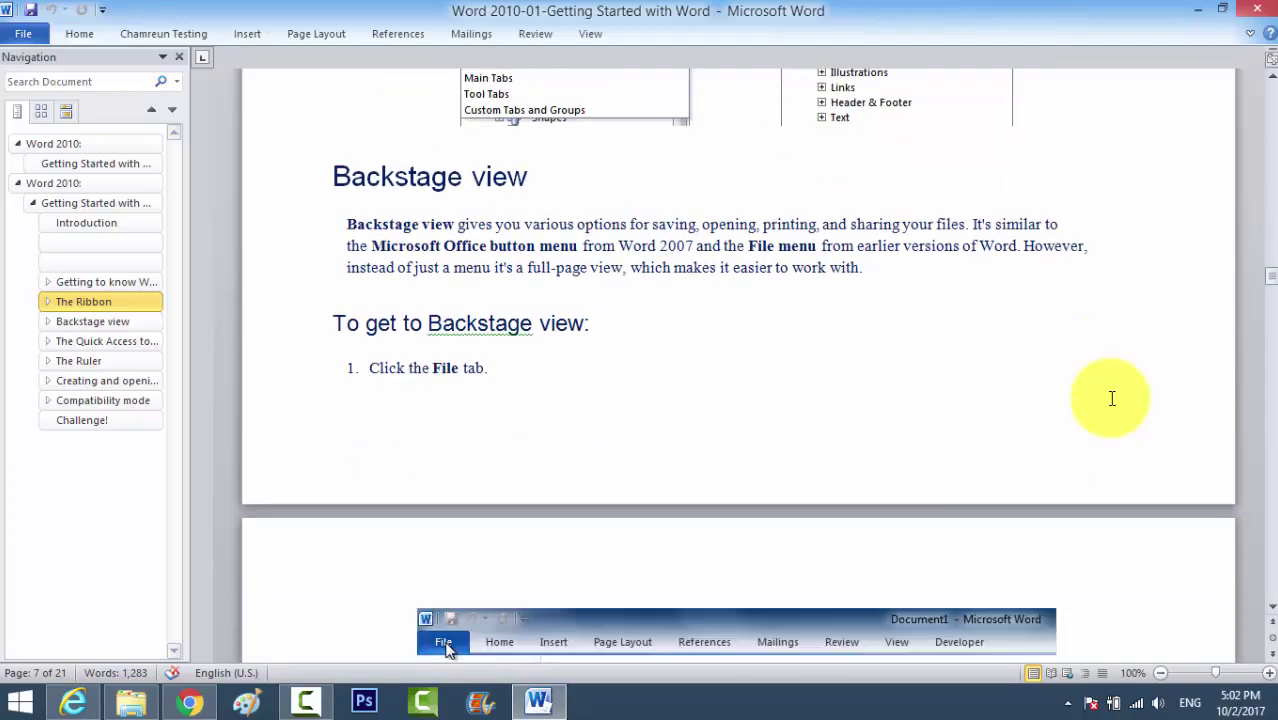
pyautogui.scroll(6, 1111, 398)
pyautogui.scroll(-3, 1111, 398)
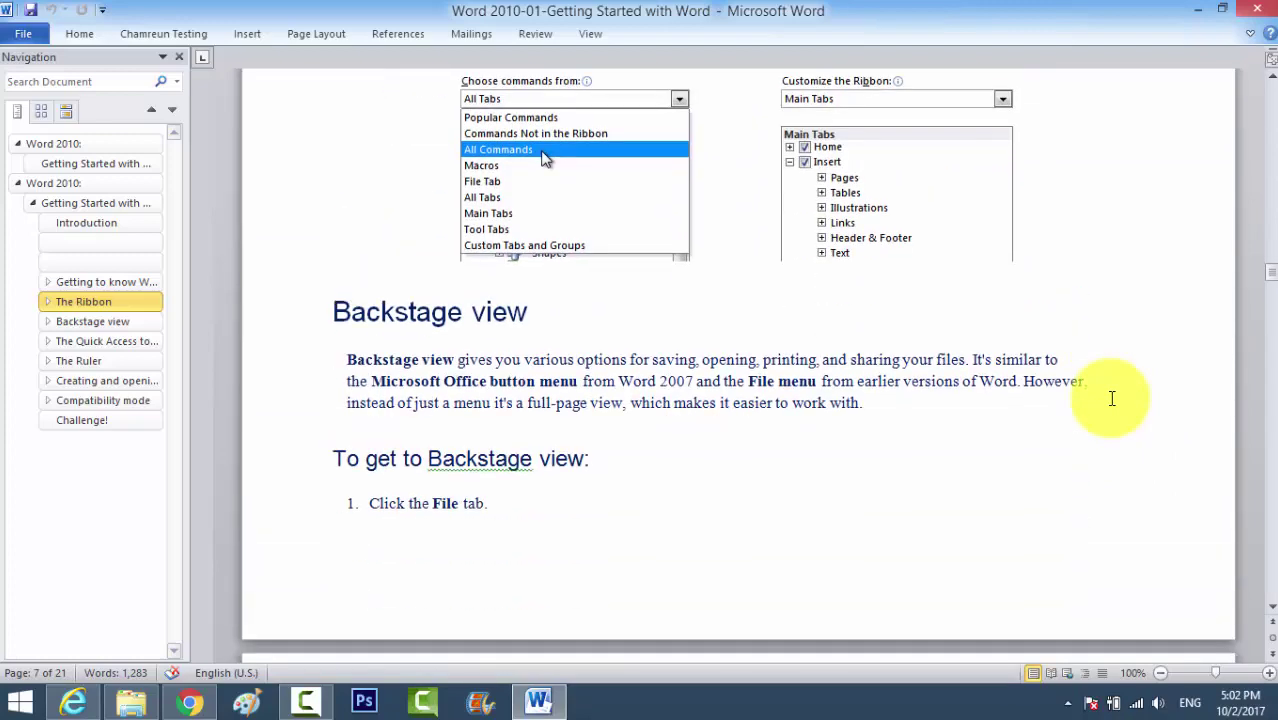
pyautogui.scroll(-3, 1111, 398)
pyautogui.scroll(2, 1111, 398)
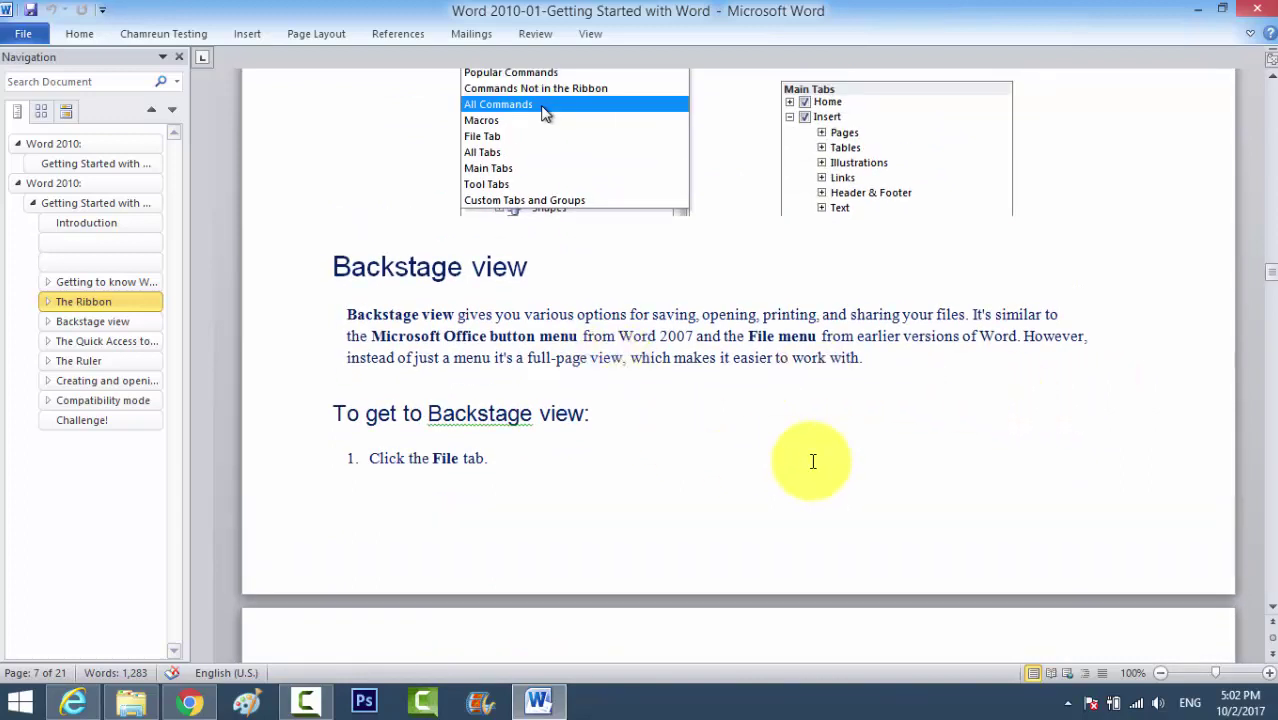
pyautogui.scroll(-1, 867, 500)
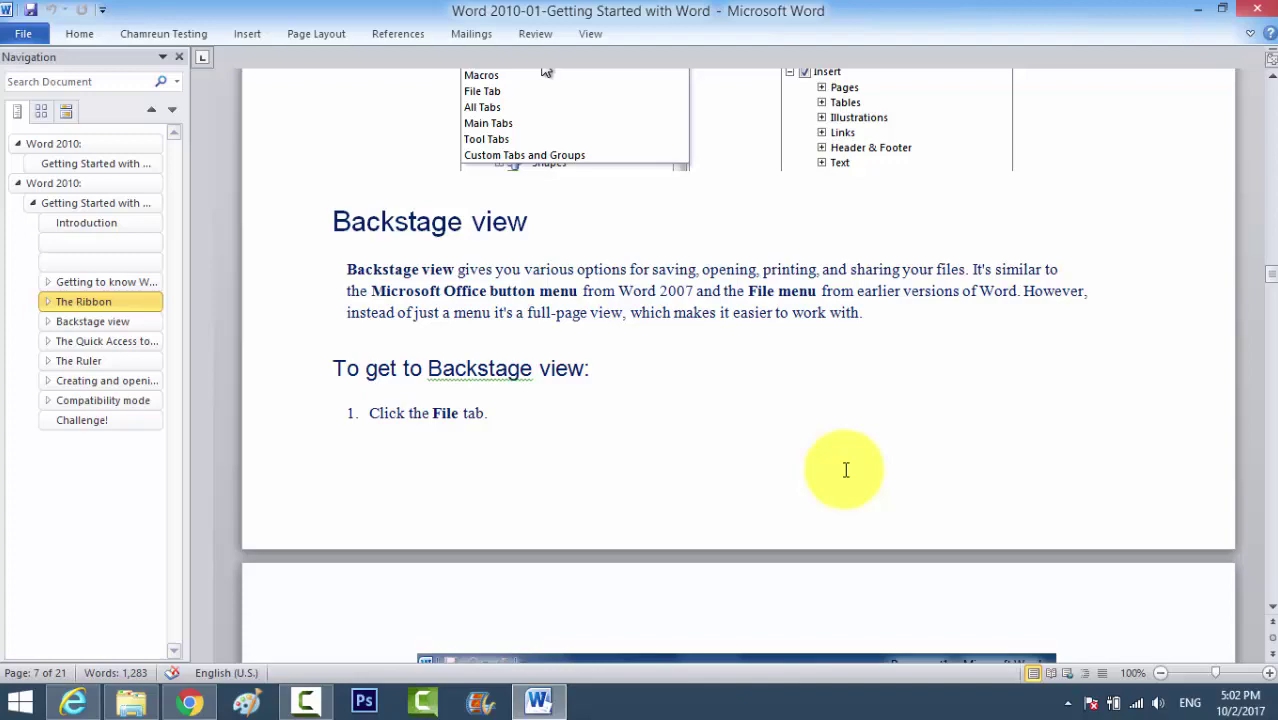
# Open Backstage view to look at the document information, return to the document and review its Backstage view section
pyautogui.scroll(-10, 845, 470)
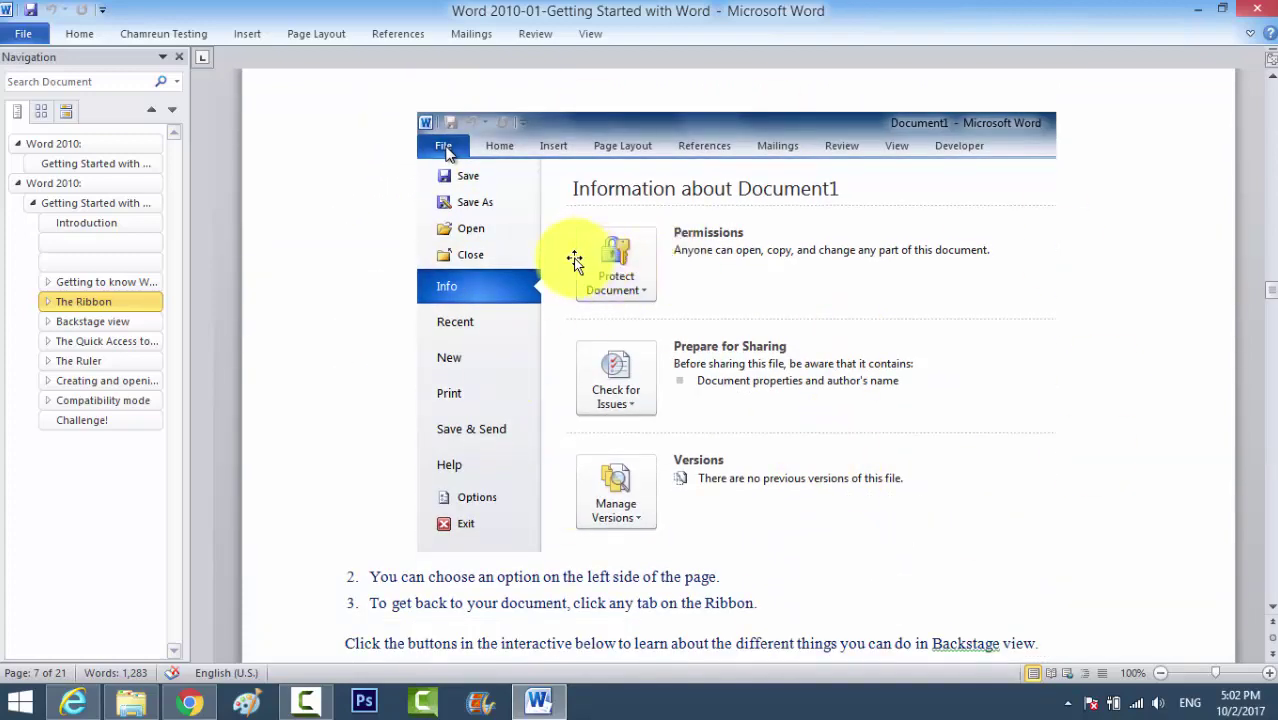
pyautogui.click(28, 36)
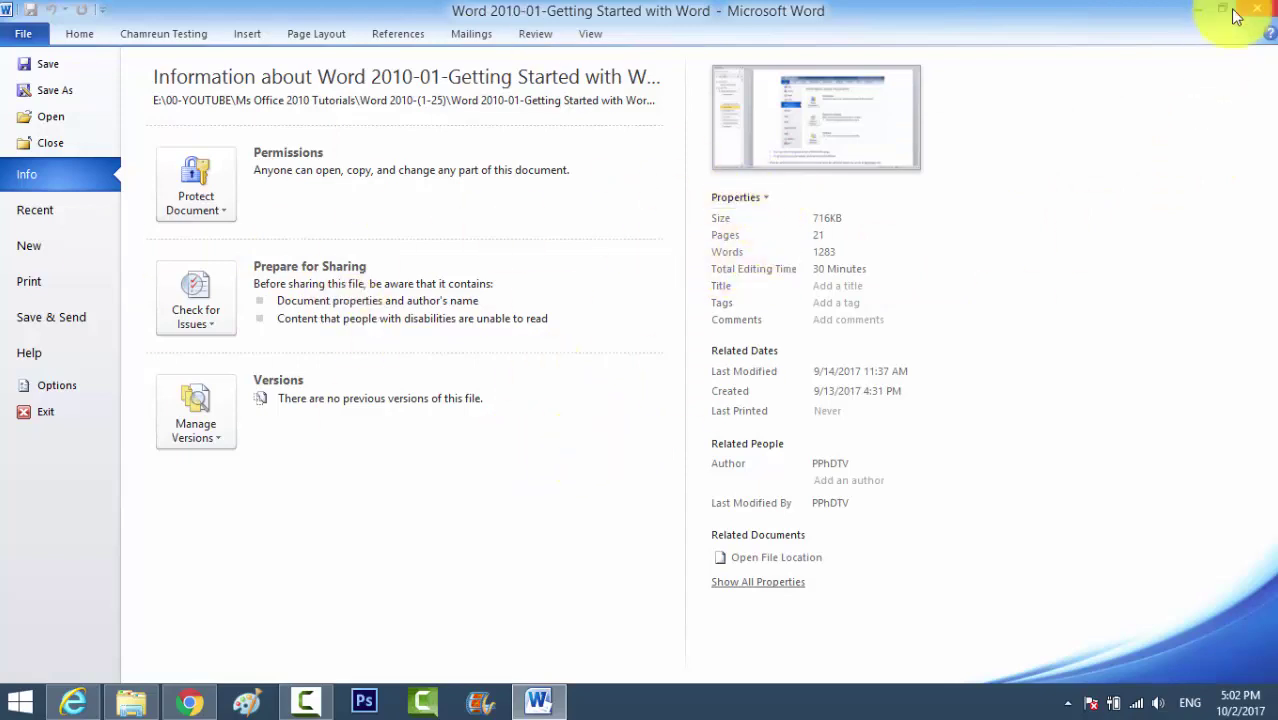
pyautogui.click(86, 32)
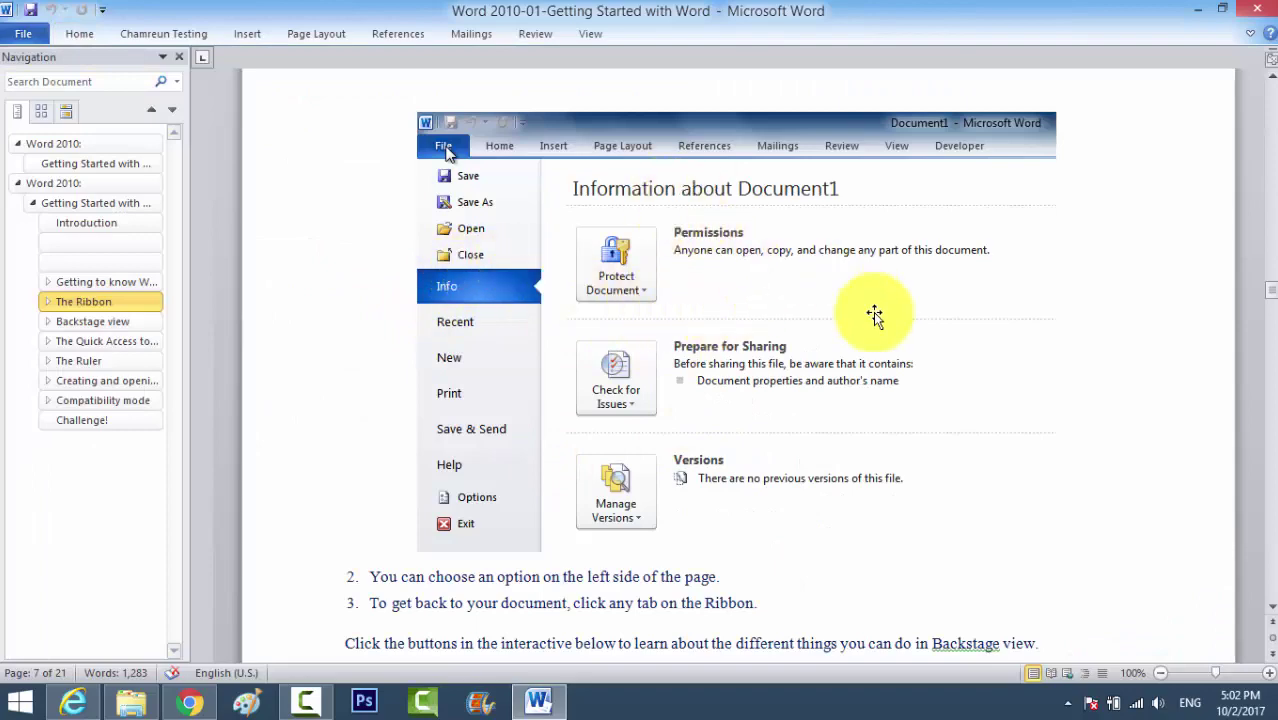
pyautogui.scroll(10, 900, 470)
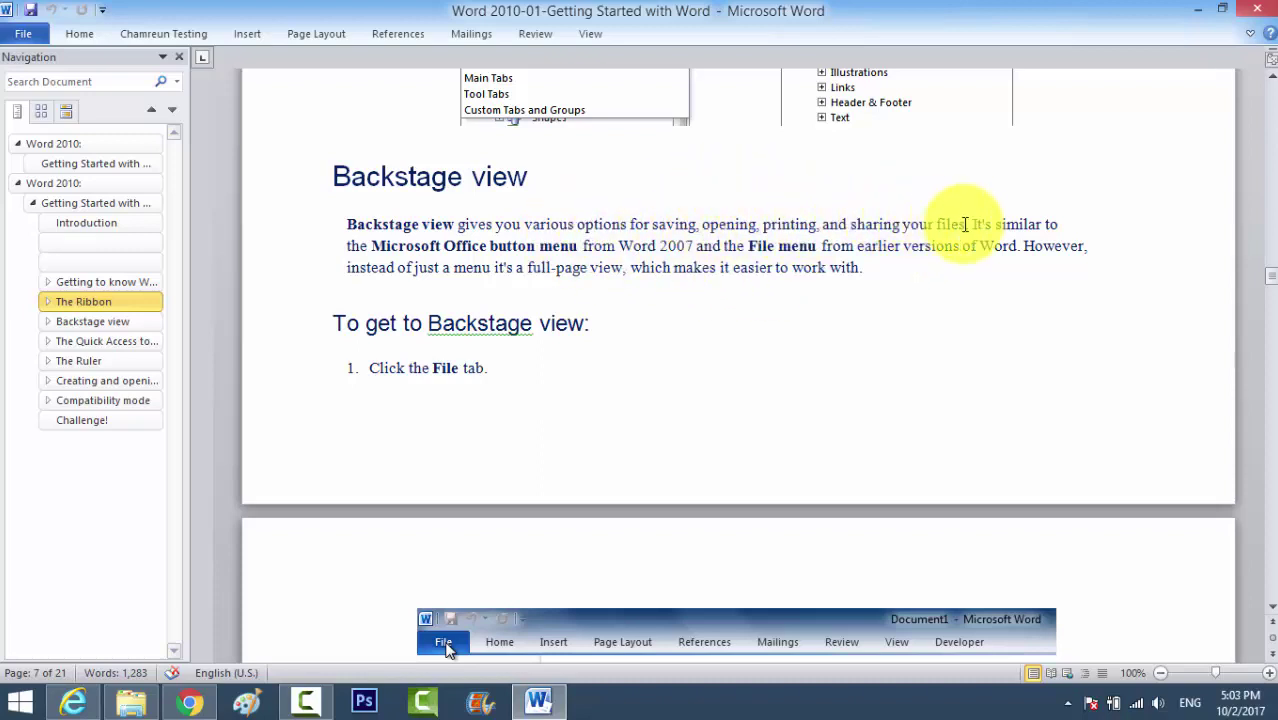
pyautogui.scroll(-10, 963, 234)
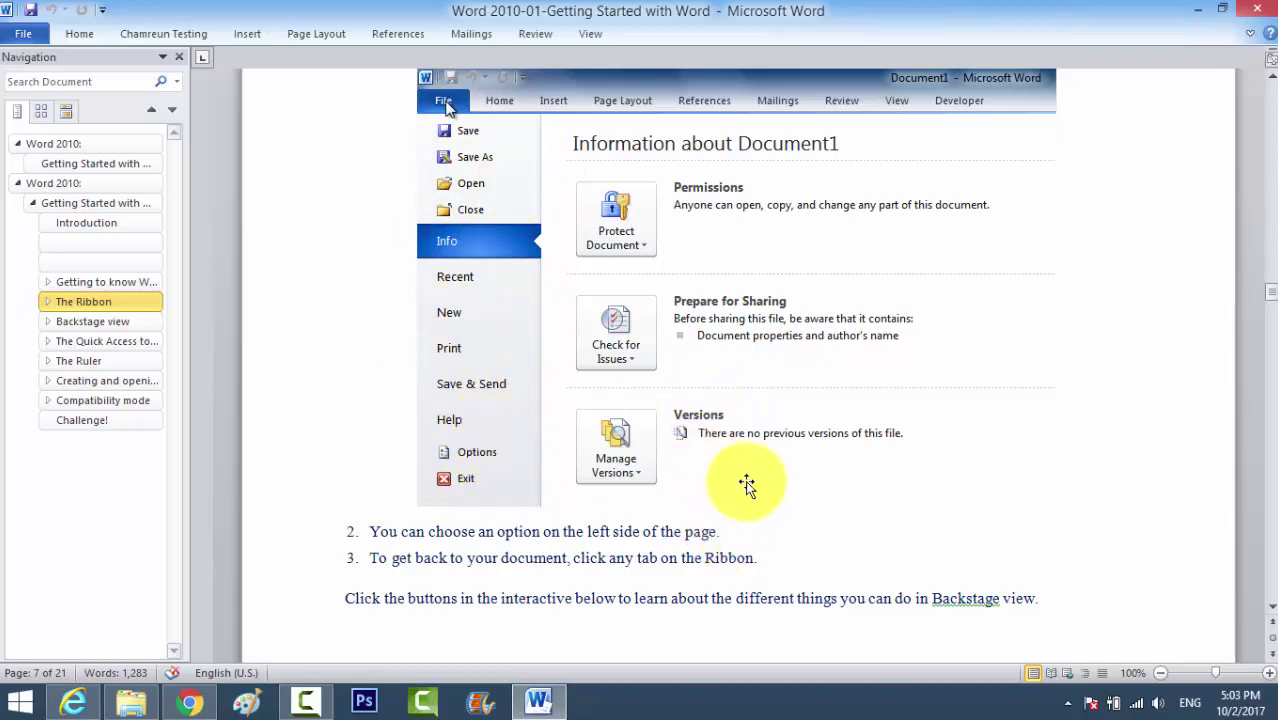
# Add the Draw Table, Quick Print and Open Recent File commands to the Quick Access Toolbar
pyautogui.scroll(-10, 585, 471)
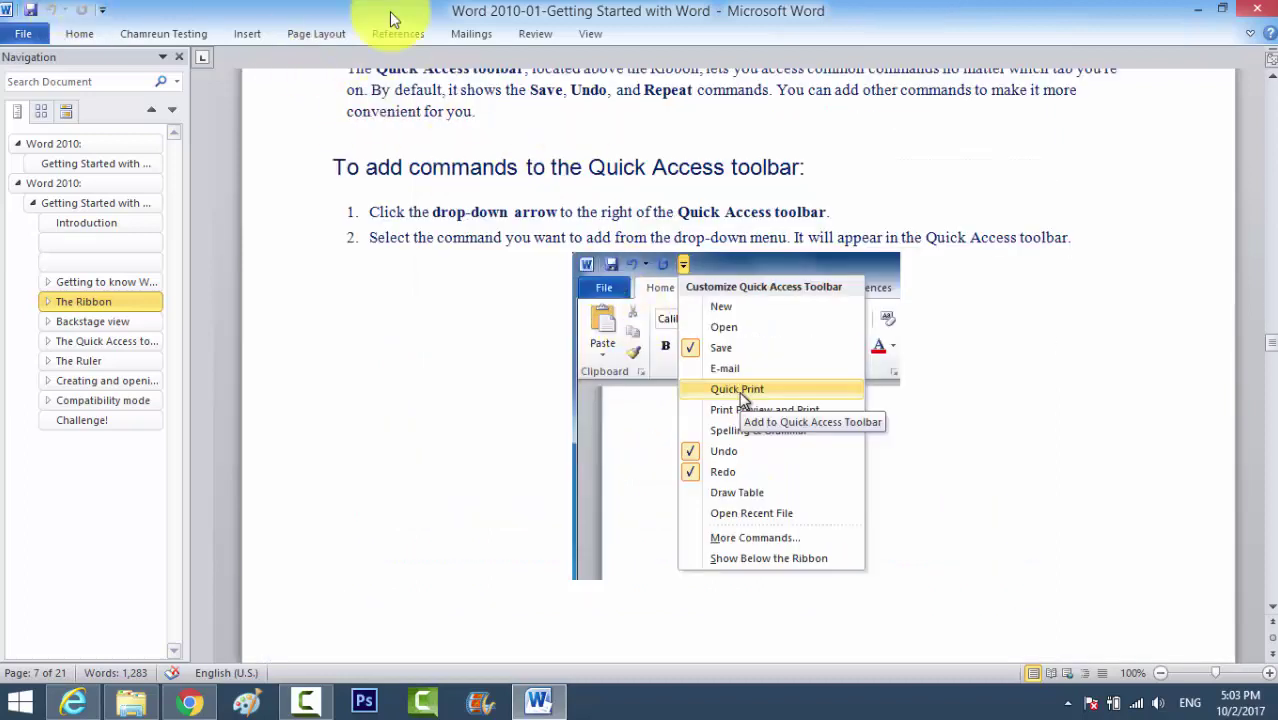
pyautogui.click(100, 11)
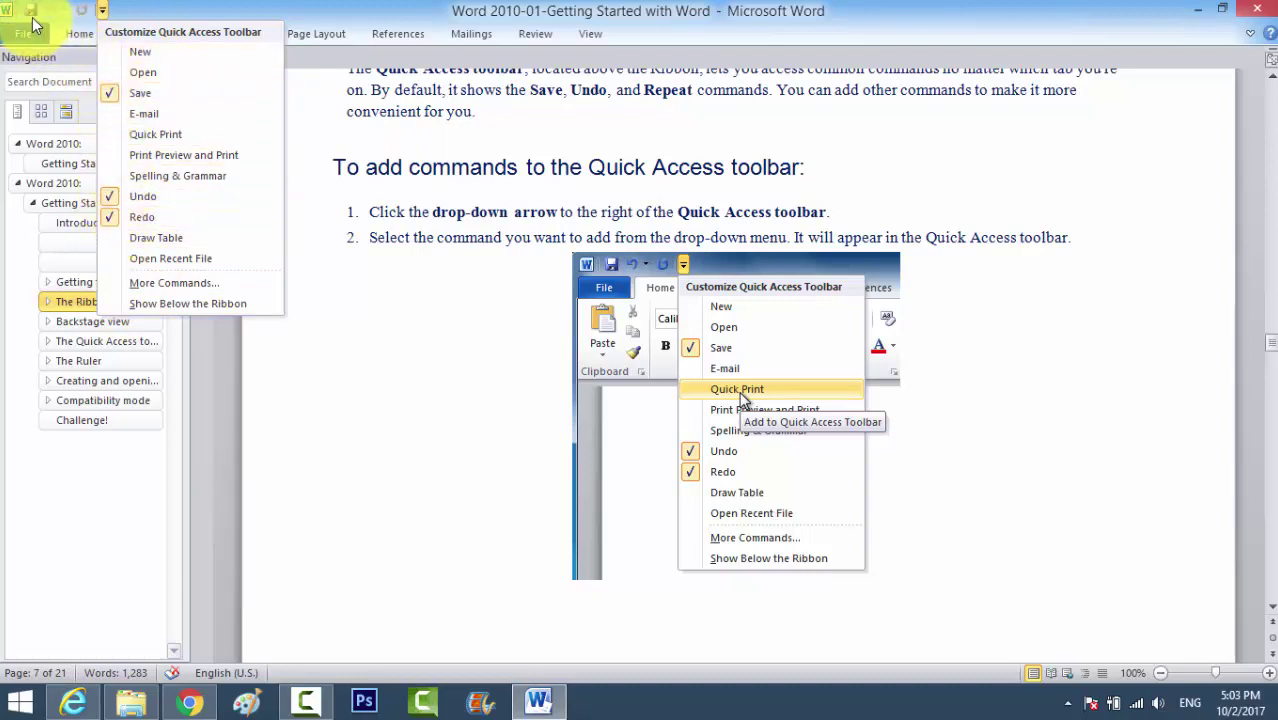
pyautogui.click(122, 242)
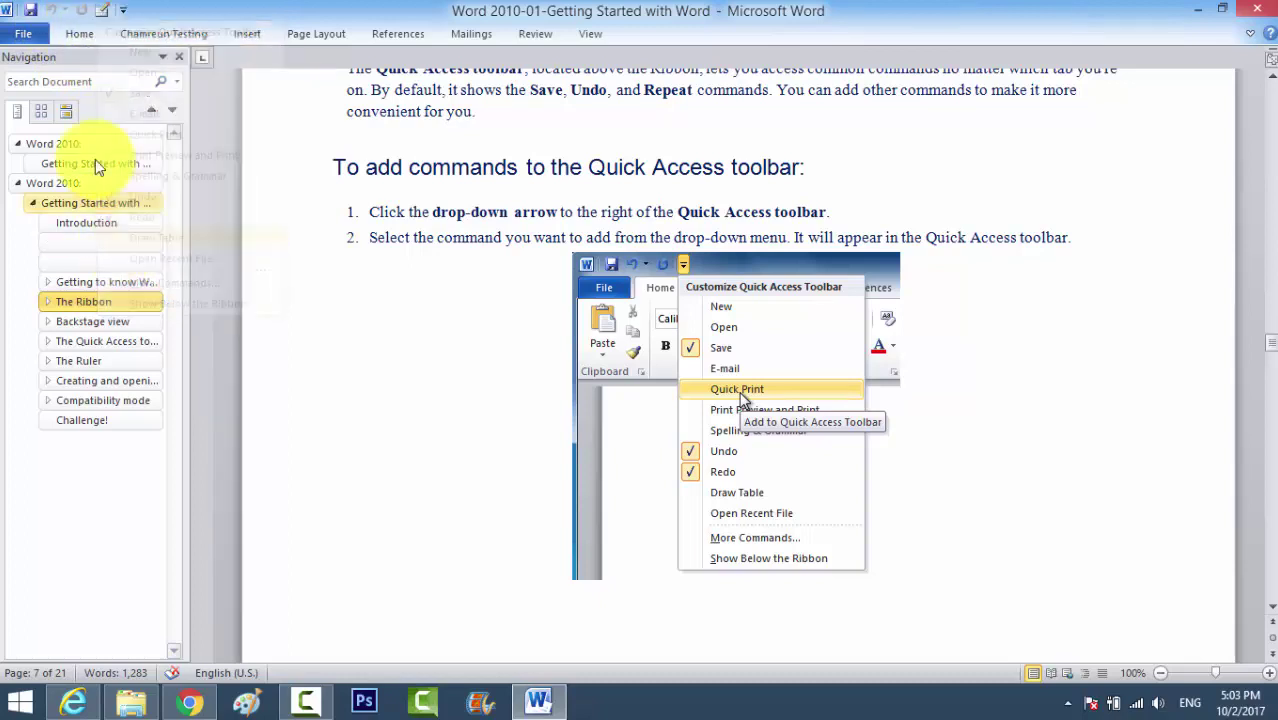
pyautogui.click(121, 12)
pyautogui.click(147, 140)
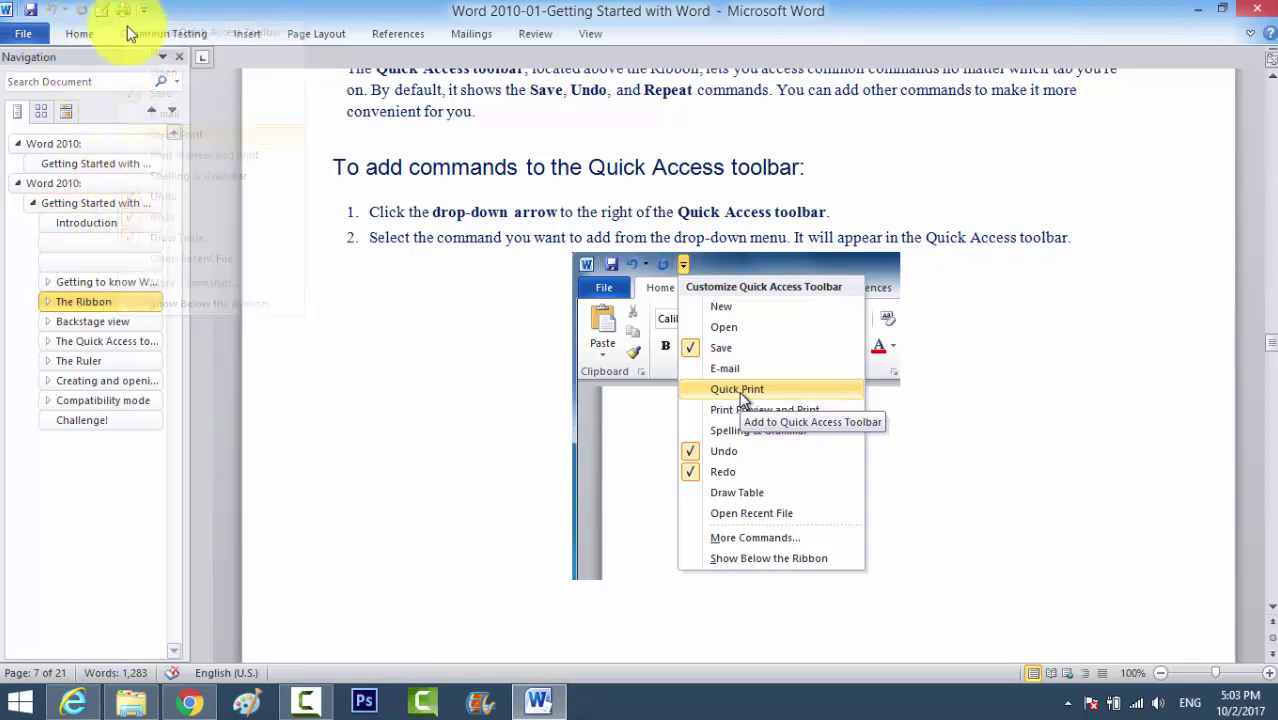
pyautogui.click(136, 13)
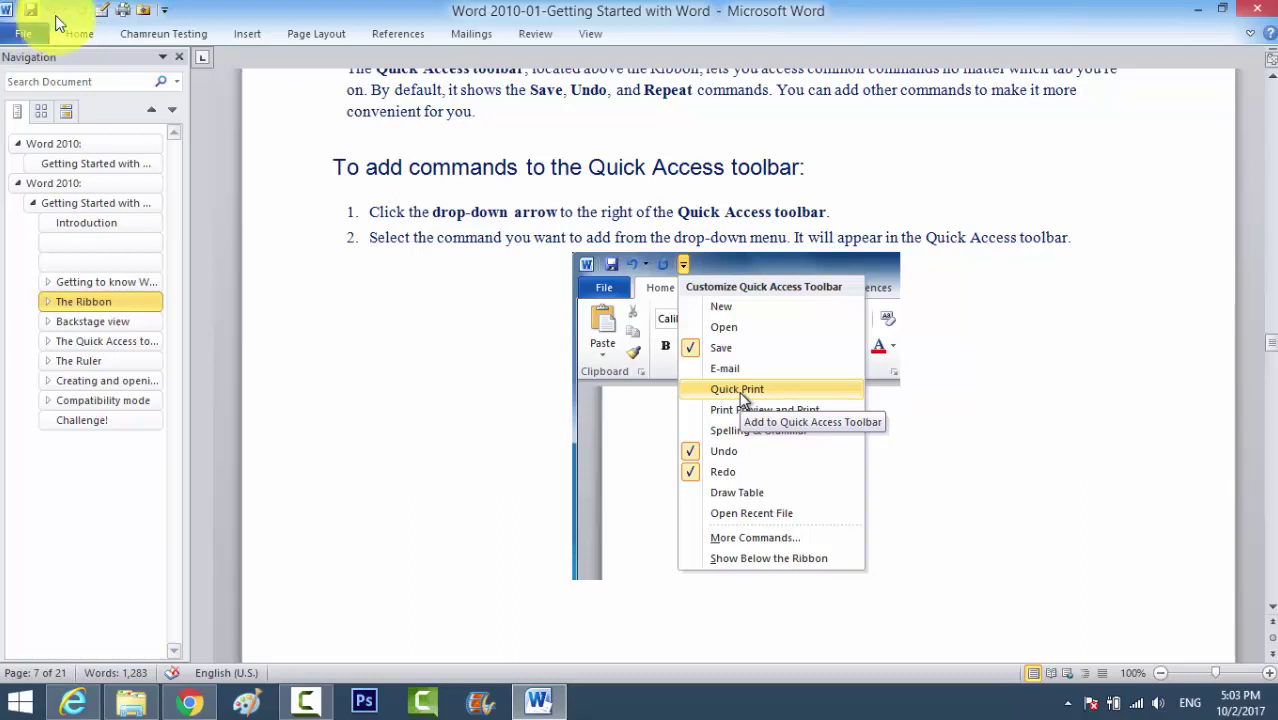
# Remove the Open Recent File, Draw Table and Quick Print commands from the Quick Access Toolbar
pyautogui.click(165, 12)
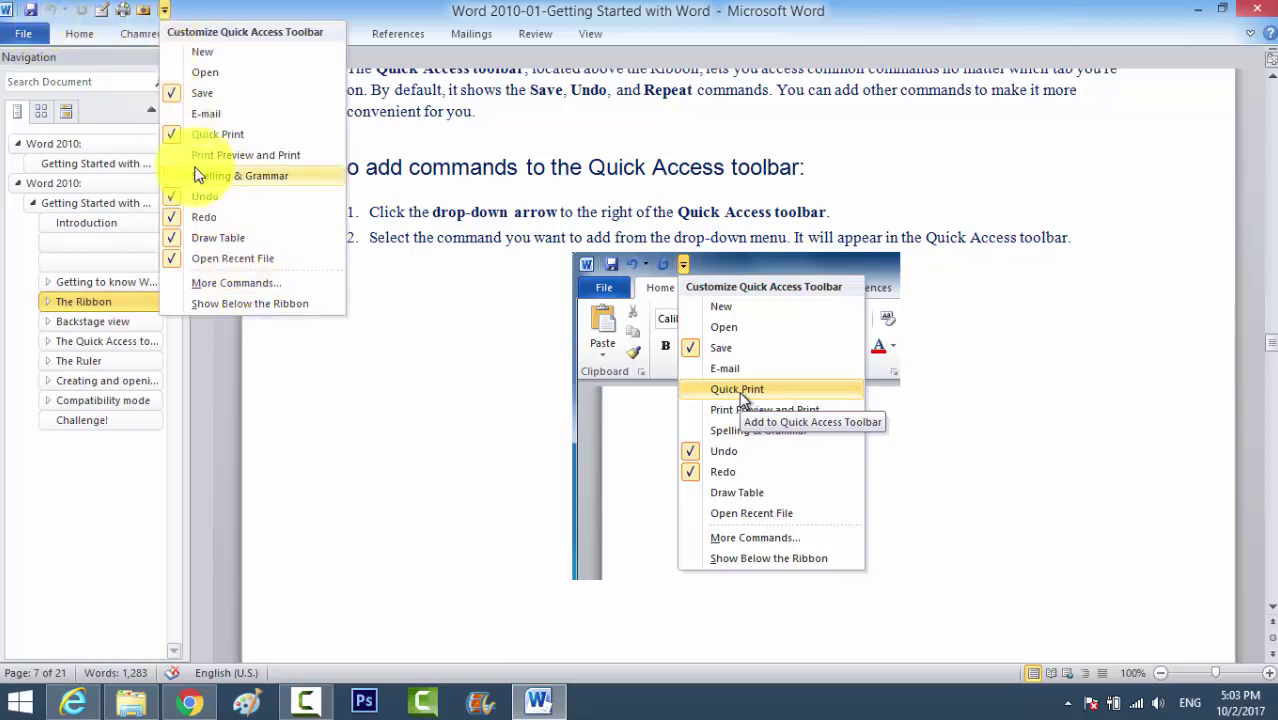
pyautogui.click(173, 252)
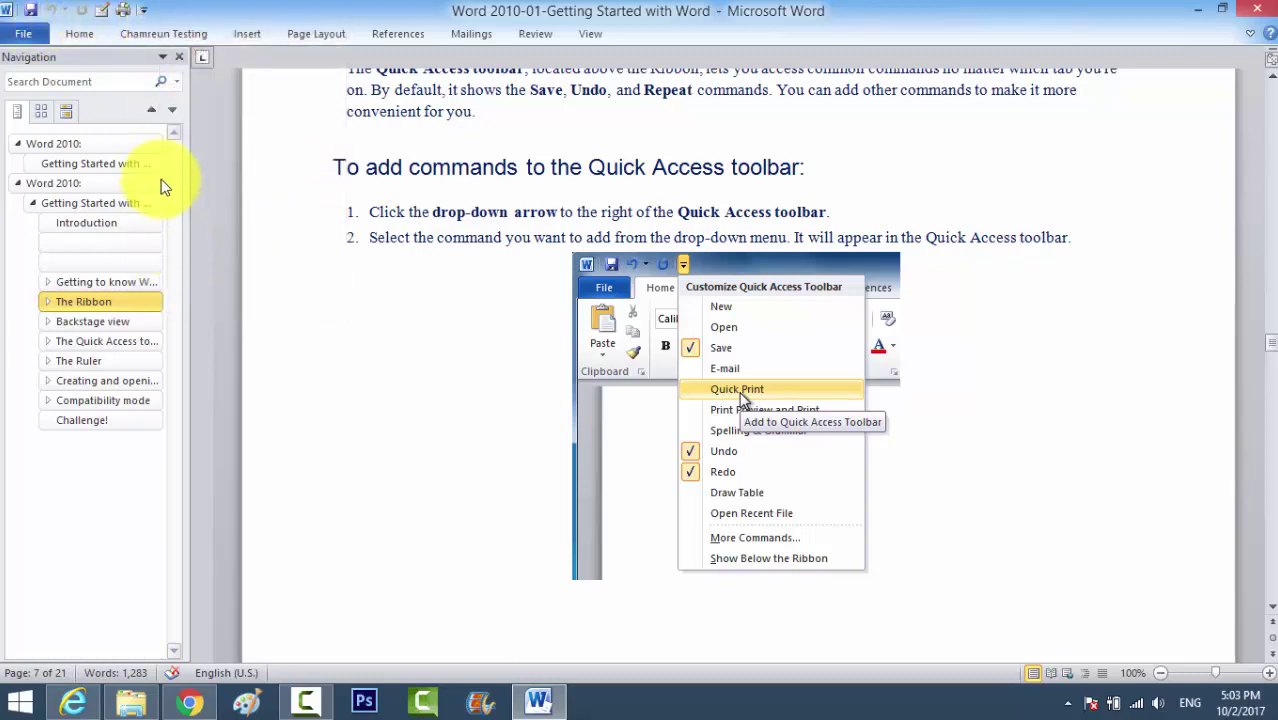
pyautogui.click(144, 10)
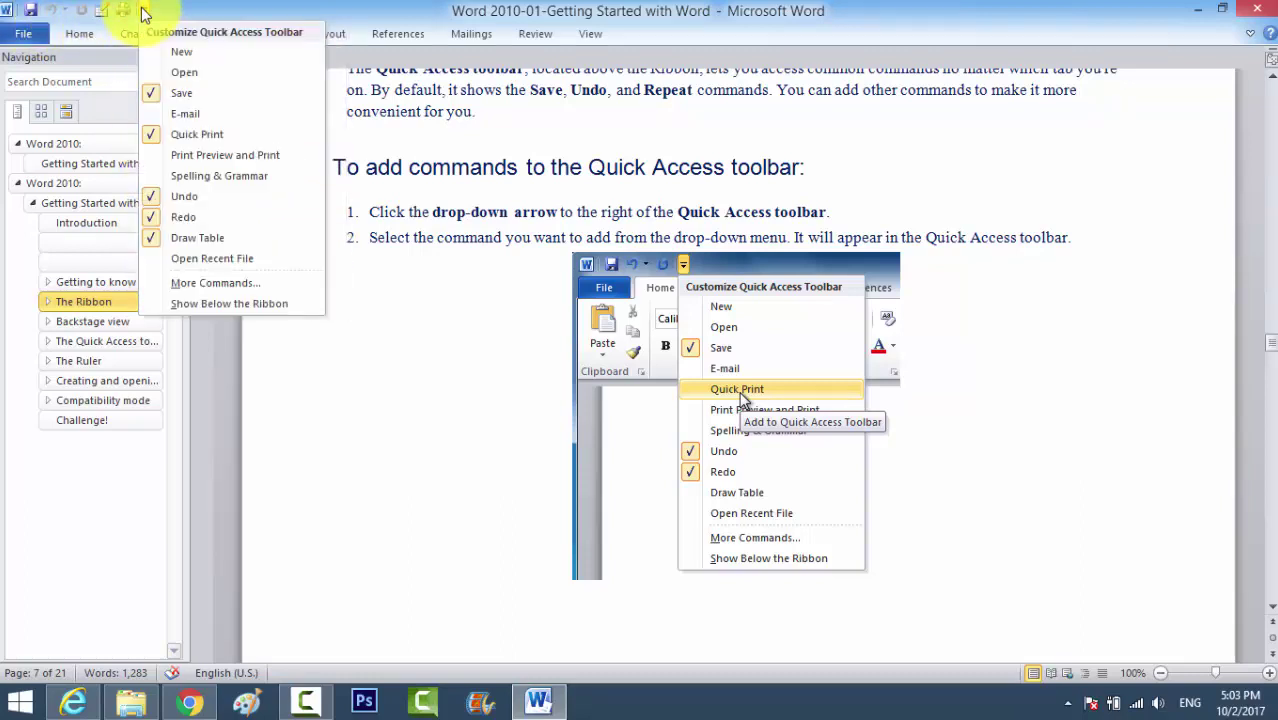
pyautogui.click(152, 241)
pyautogui.click(122, 10)
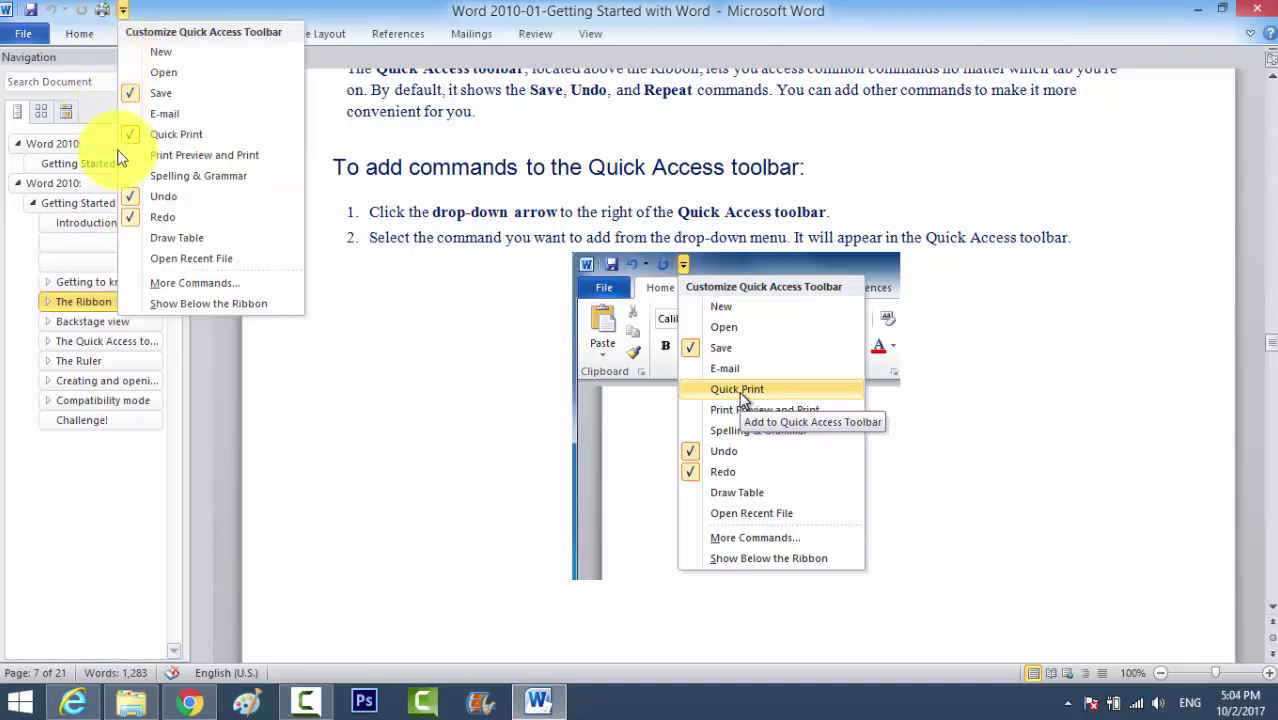
pyautogui.click(136, 136)
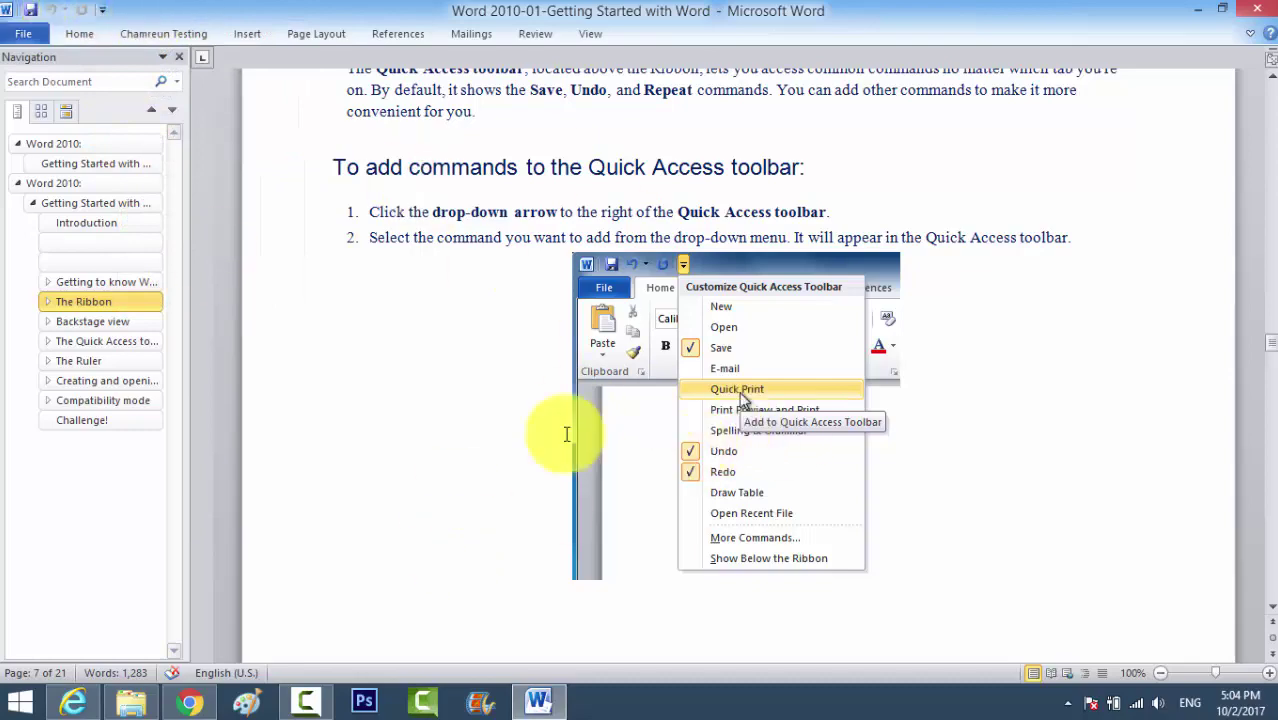
# Review the document's section on the Ruler, expand the minimized ribbon and bring up the View commands
pyautogui.scroll(-10, 832, 480)
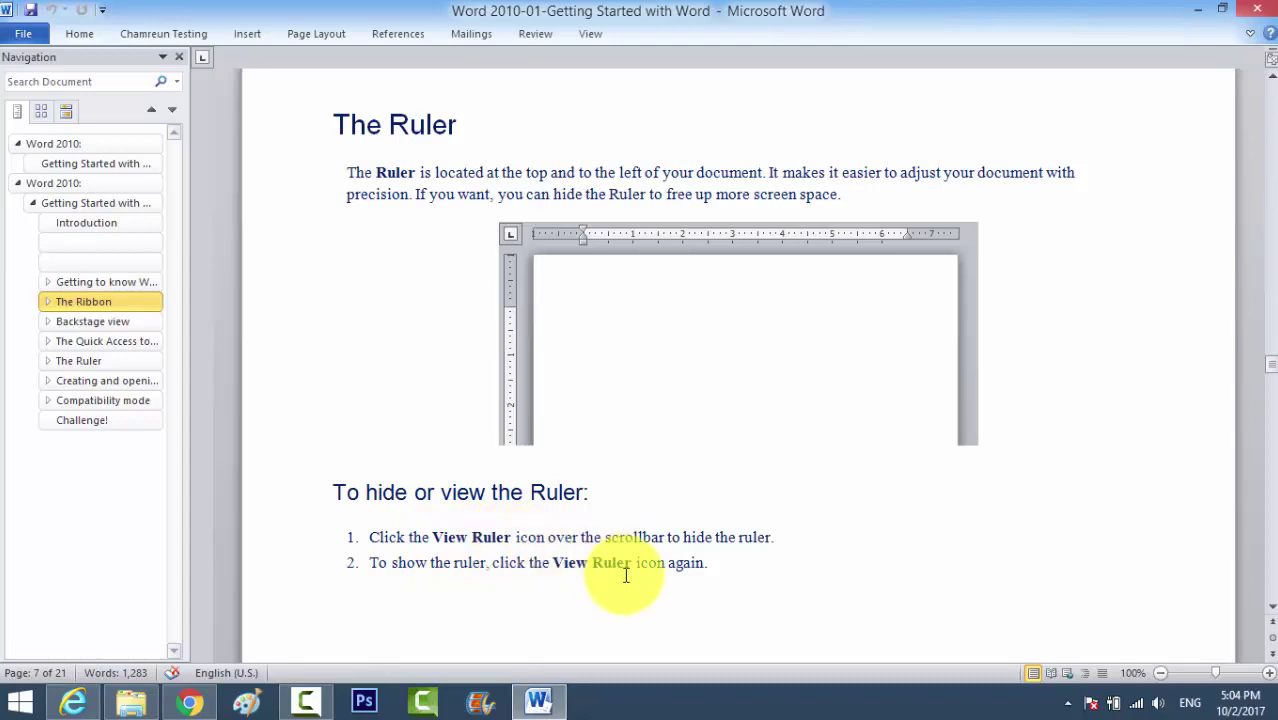
pyautogui.scroll(-5, 722, 569)
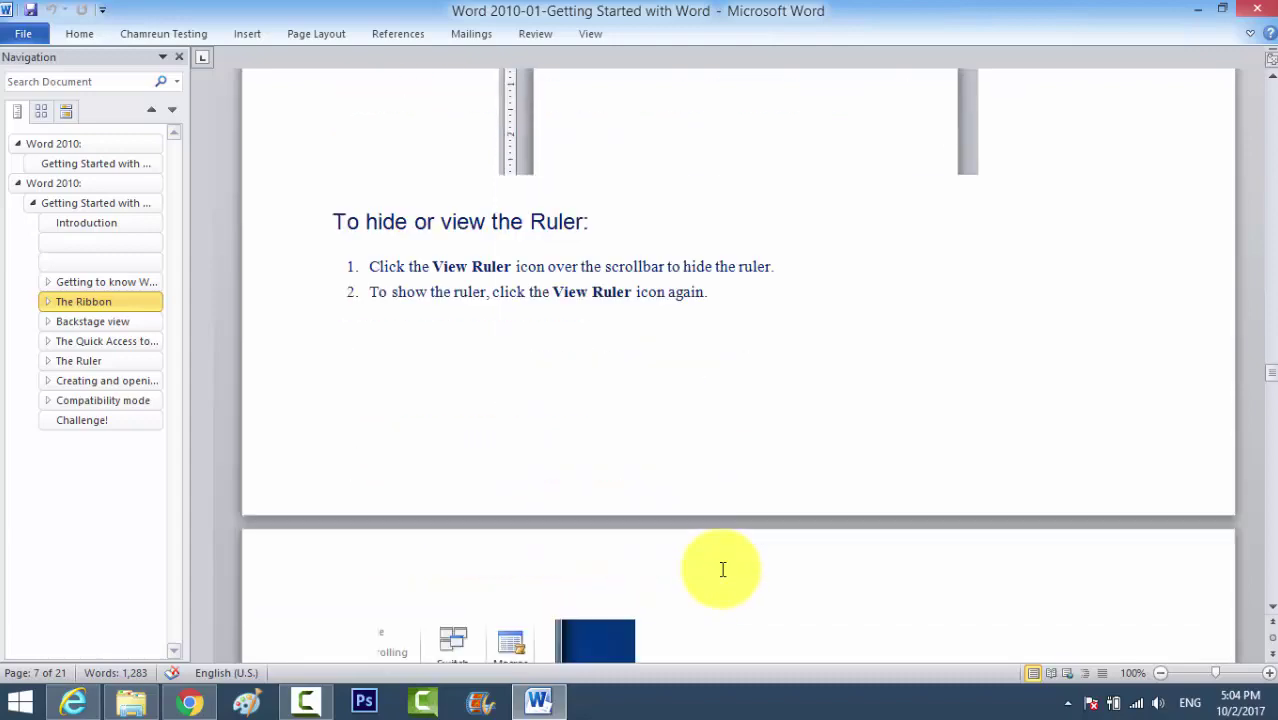
pyautogui.scroll(7, 715, 553)
pyautogui.click(1250, 33)
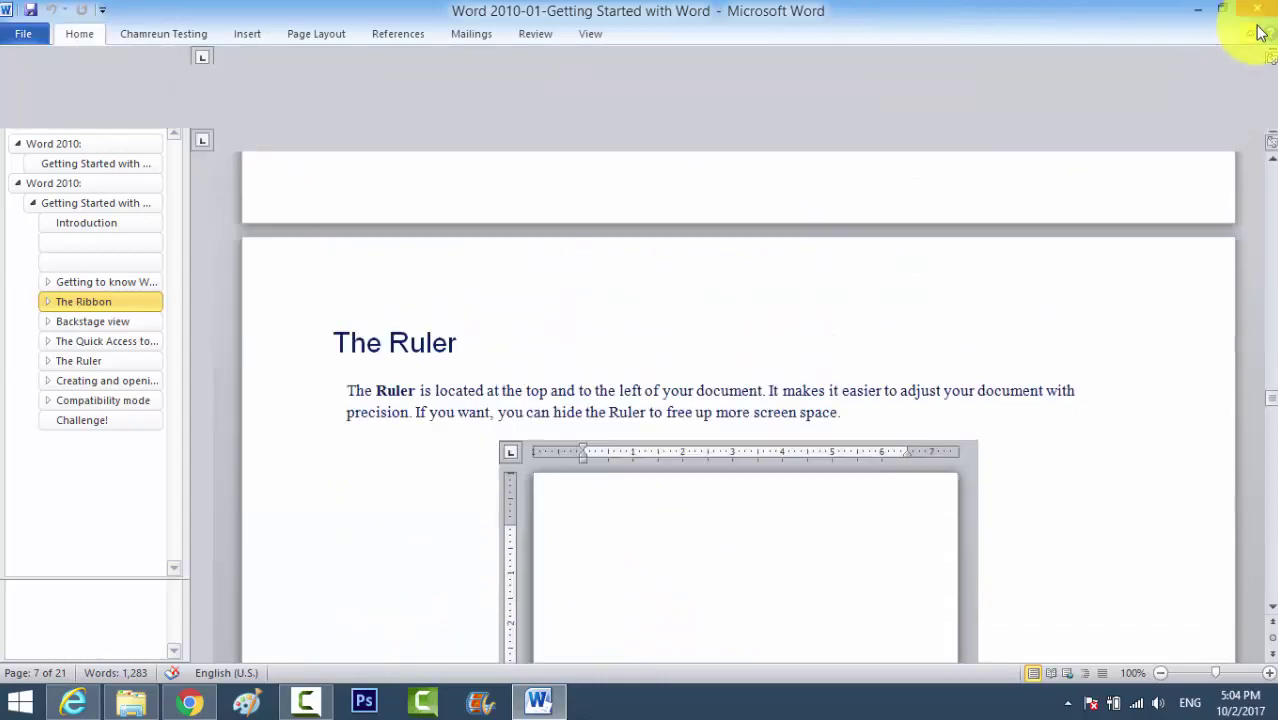
pyautogui.click(588, 33)
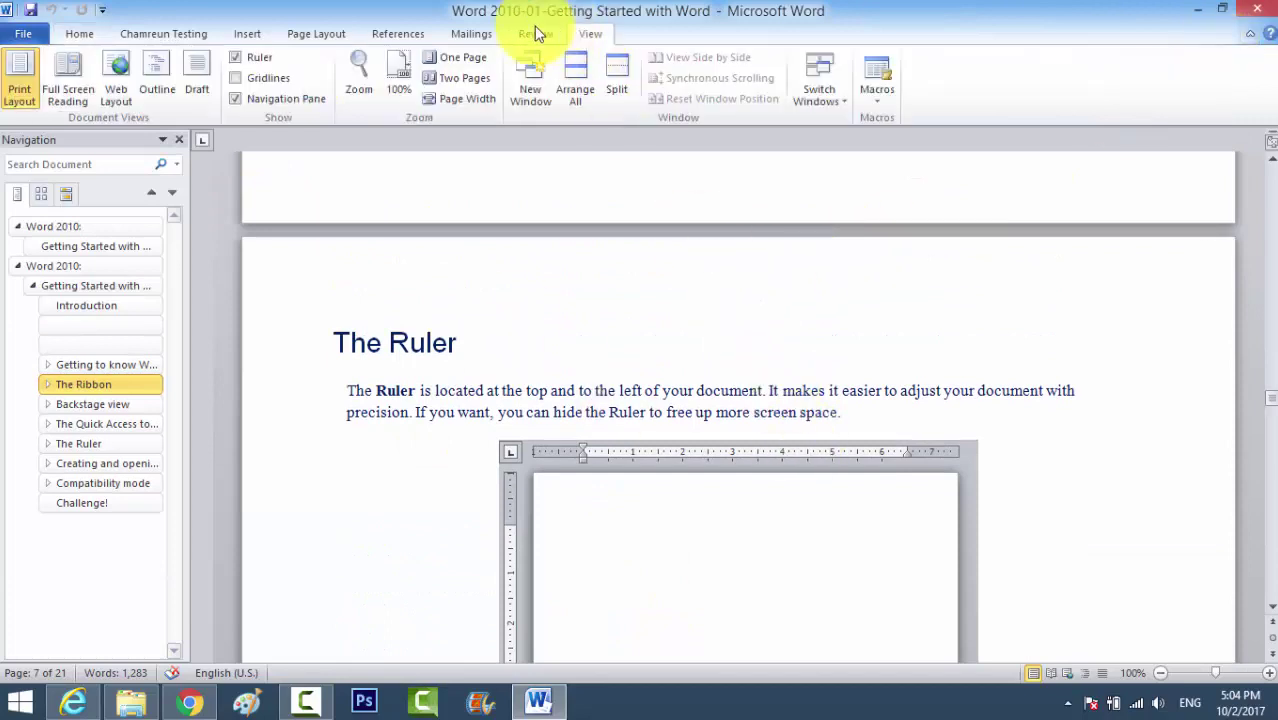
# Hide the ruler and show it again, then repeat the toggle on the Quick Access toolbar page
pyautogui.click(236, 59)
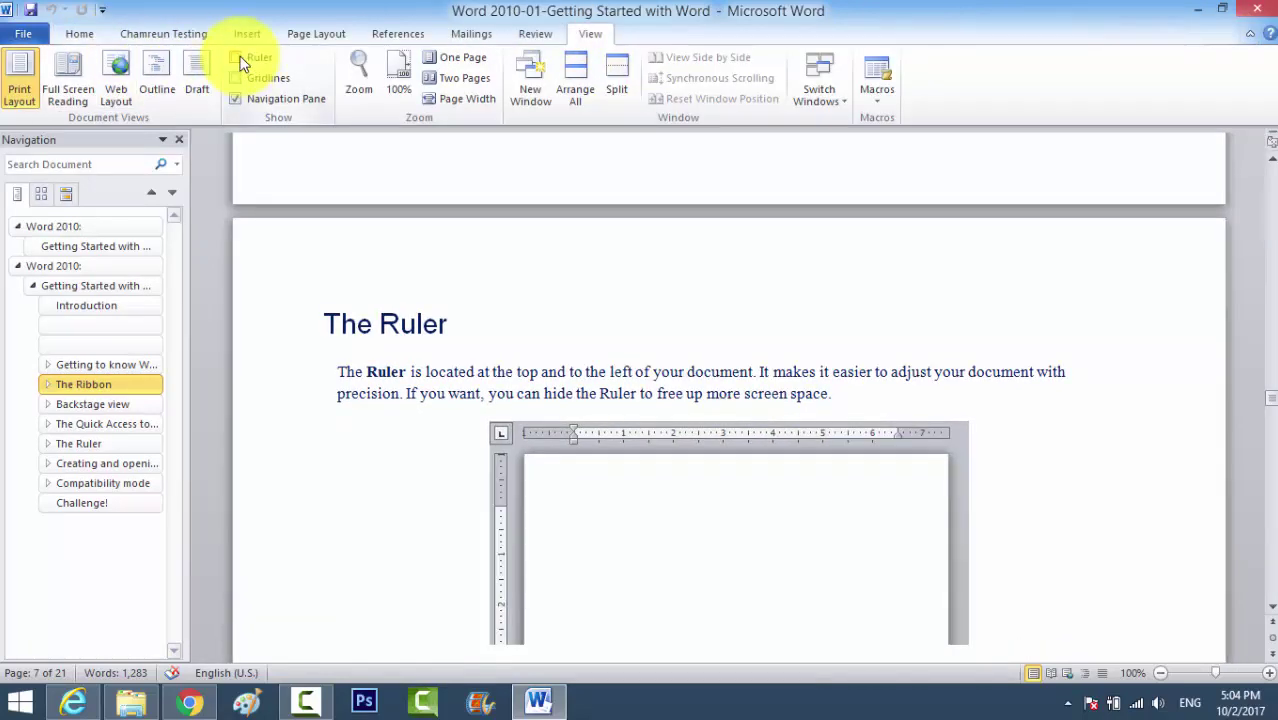
pyautogui.click(240, 63)
pyautogui.scroll(4, 1052, 236)
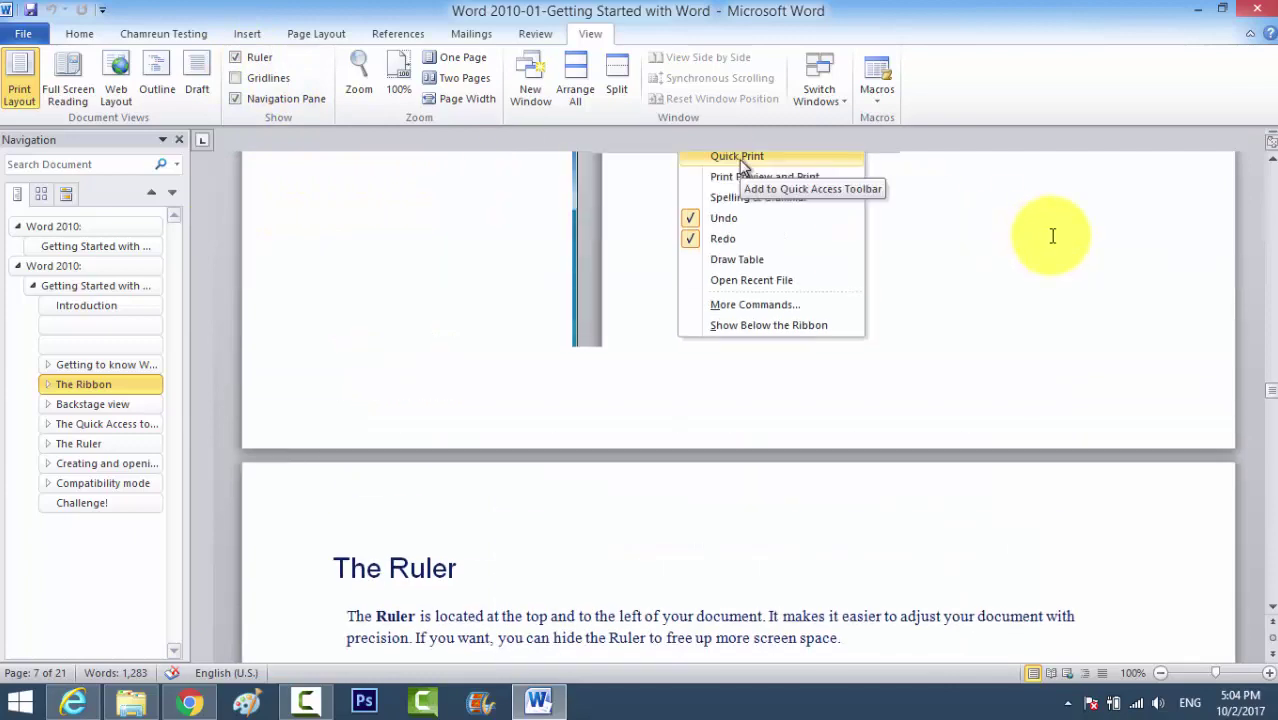
pyautogui.scroll(3, 1052, 236)
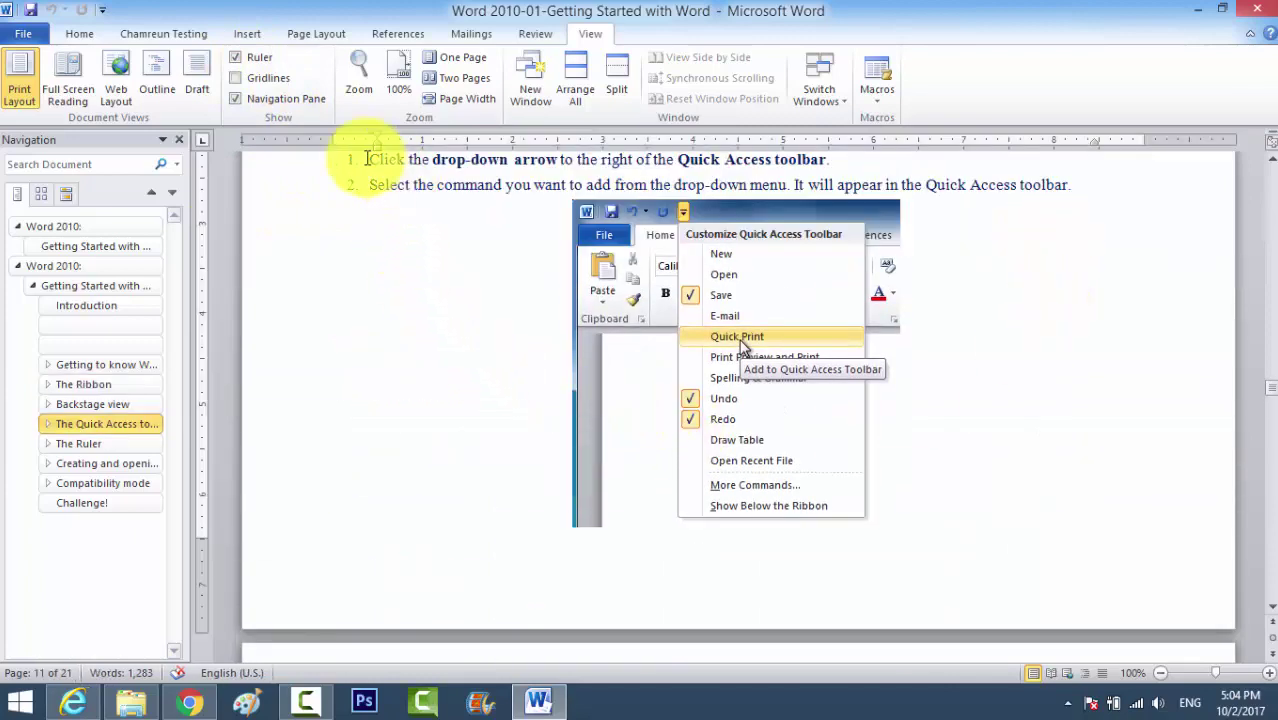
pyautogui.click(240, 60)
pyautogui.click(240, 60)
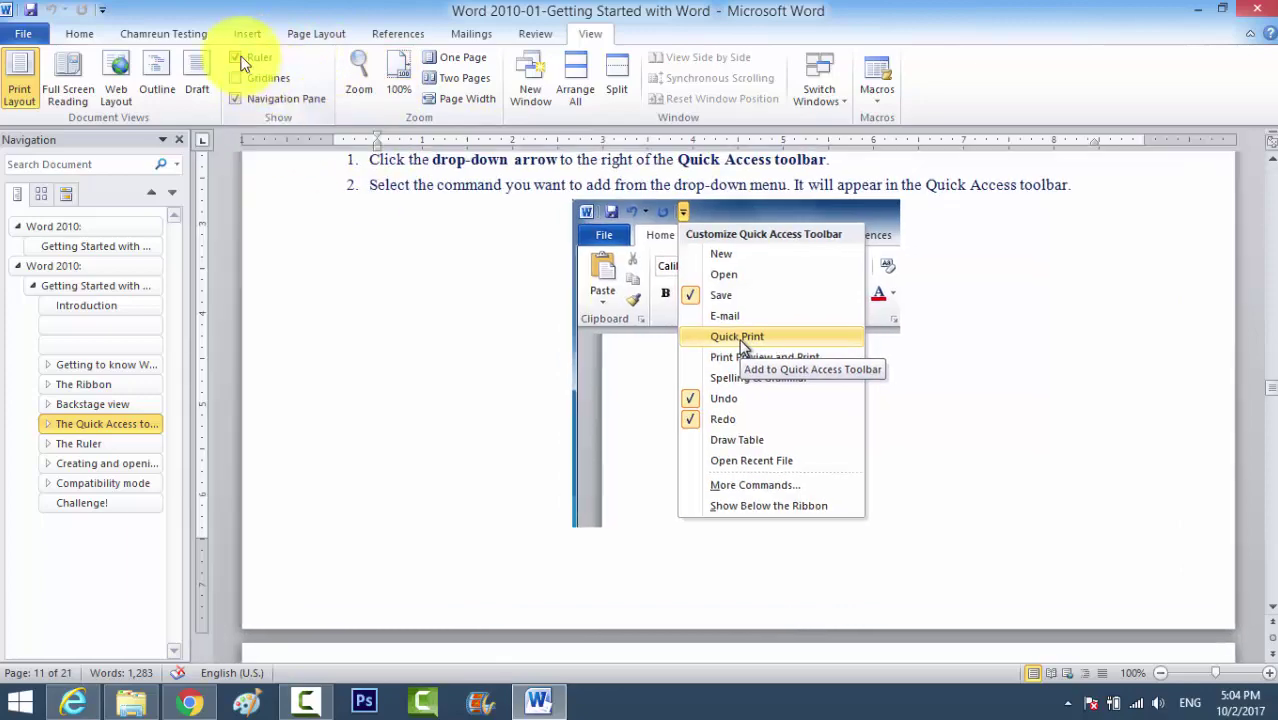
# Read the document from the Ruler section through the instructions for creating a new blank document and opening an existing one
pyautogui.scroll(-10, 508, 397)
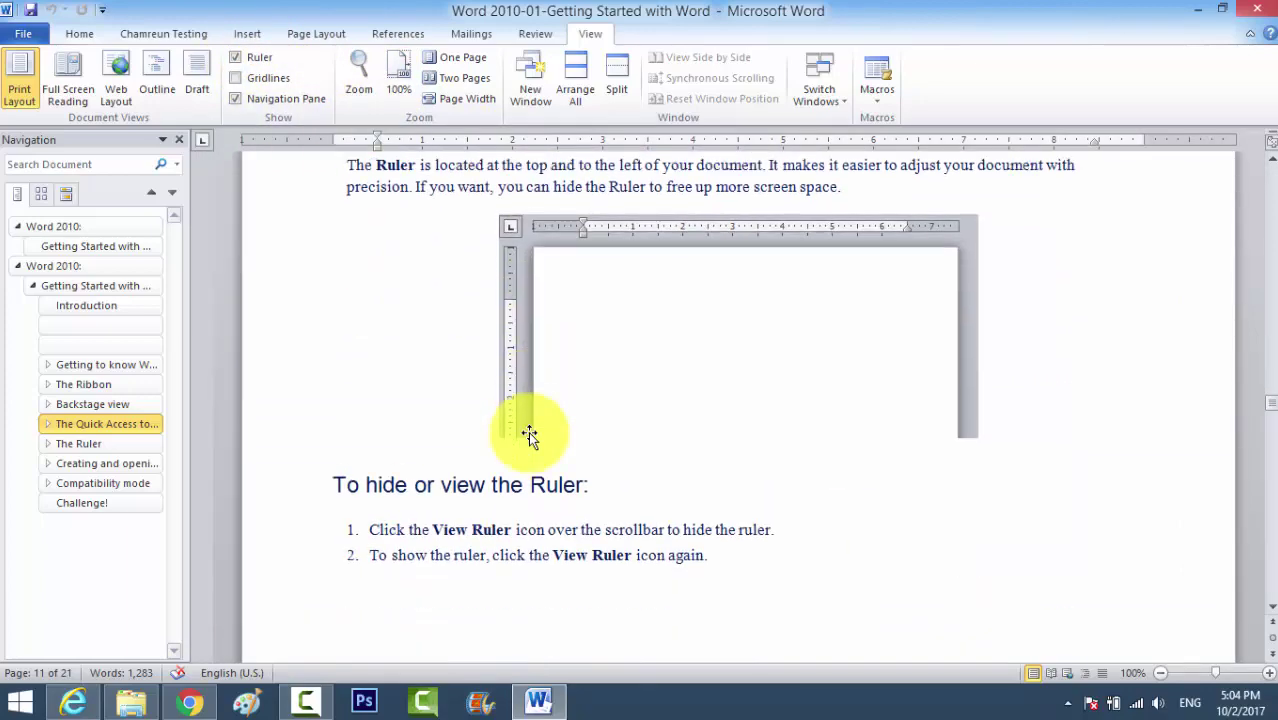
pyautogui.scroll(-15, 446, 443)
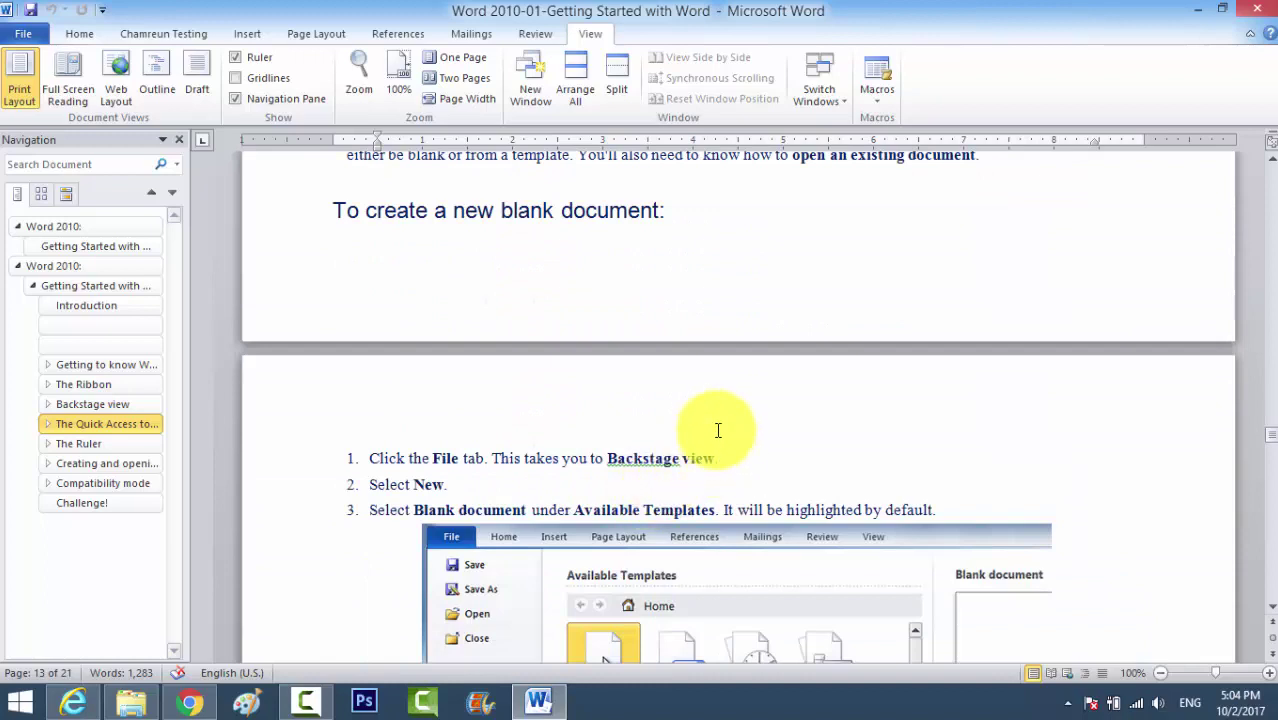
pyautogui.scroll(-2, 755, 375)
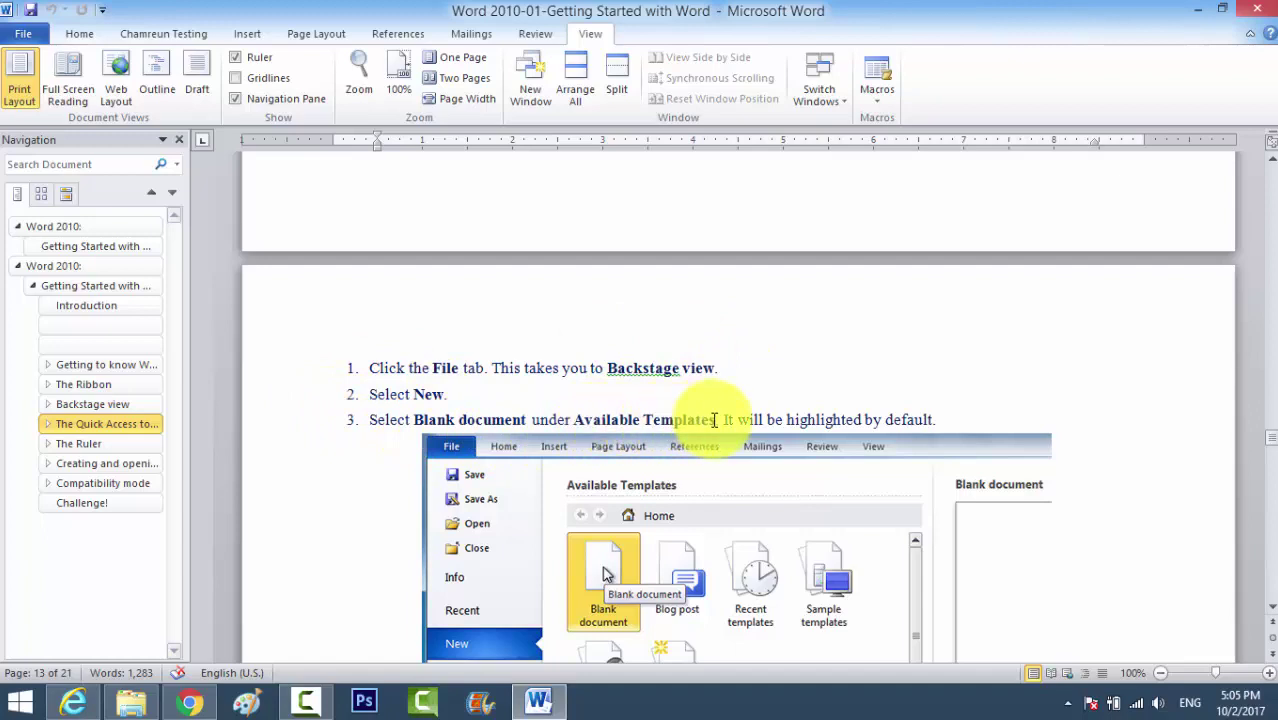
pyautogui.scroll(-3, 625, 500)
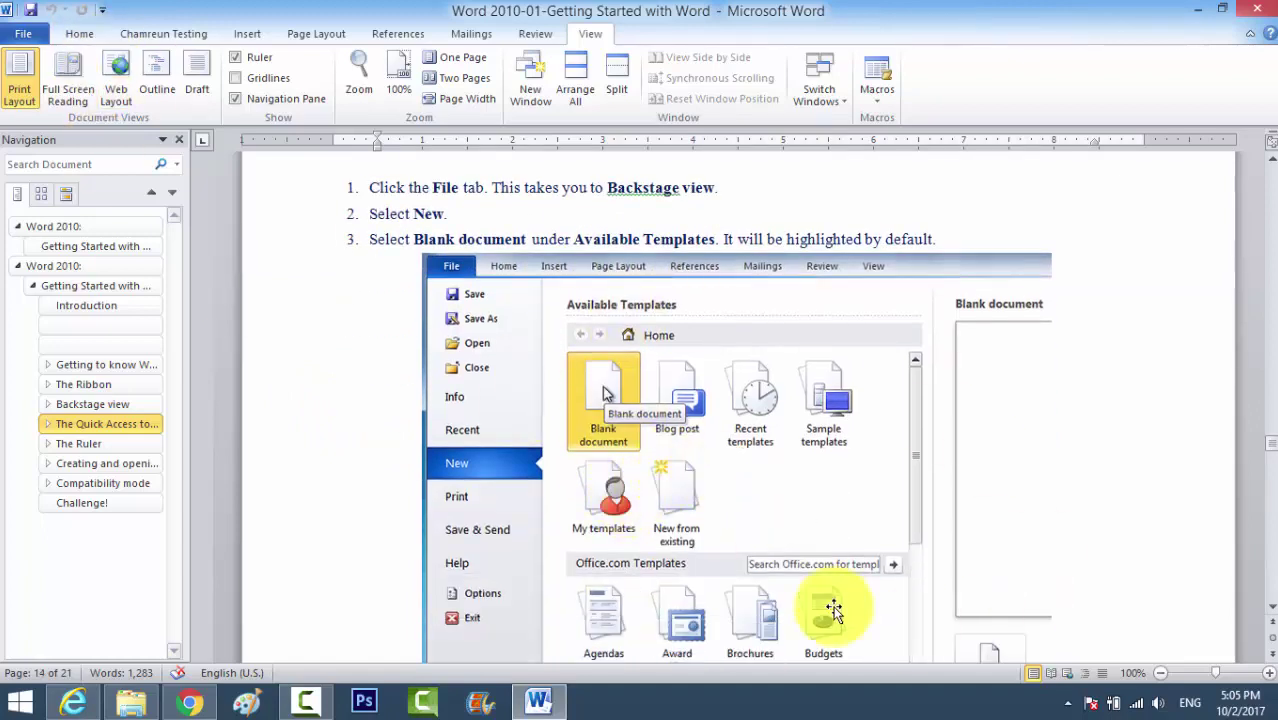
pyautogui.scroll(-2, 887, 475)
pyautogui.scroll(-8, 887, 475)
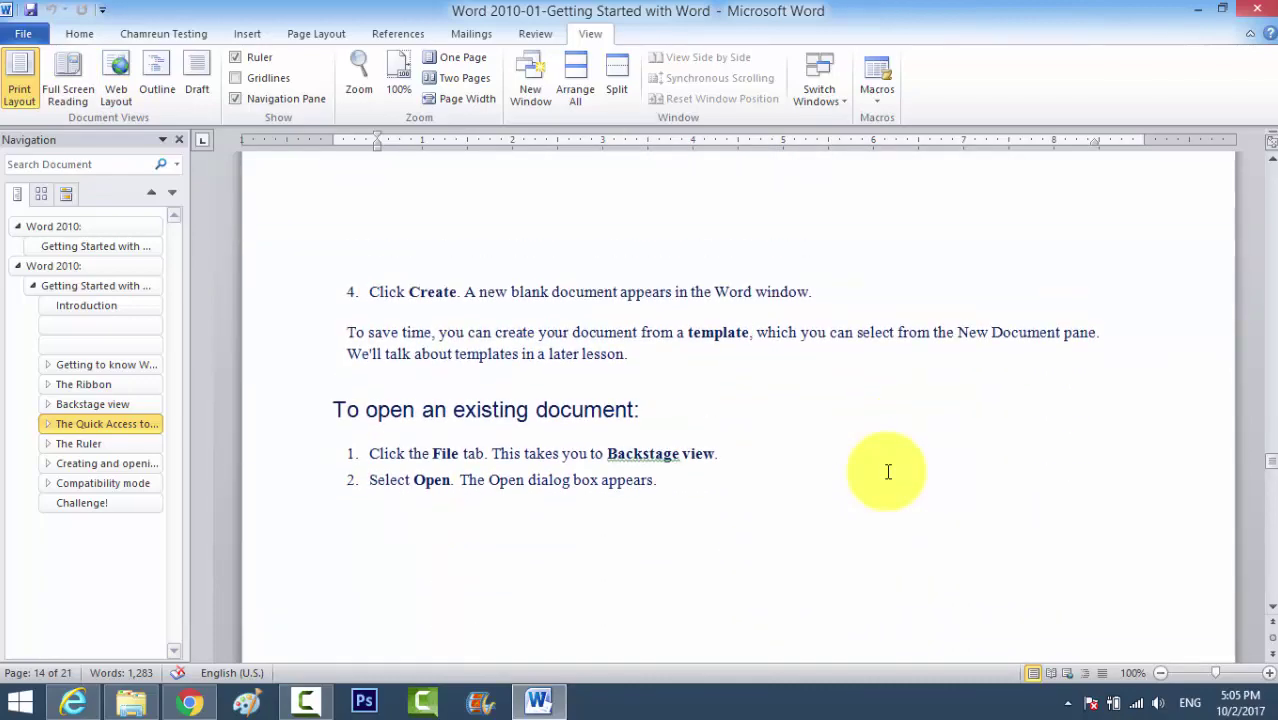
pyautogui.scroll(8, 888, 473)
pyautogui.scroll(-1, 850, 470)
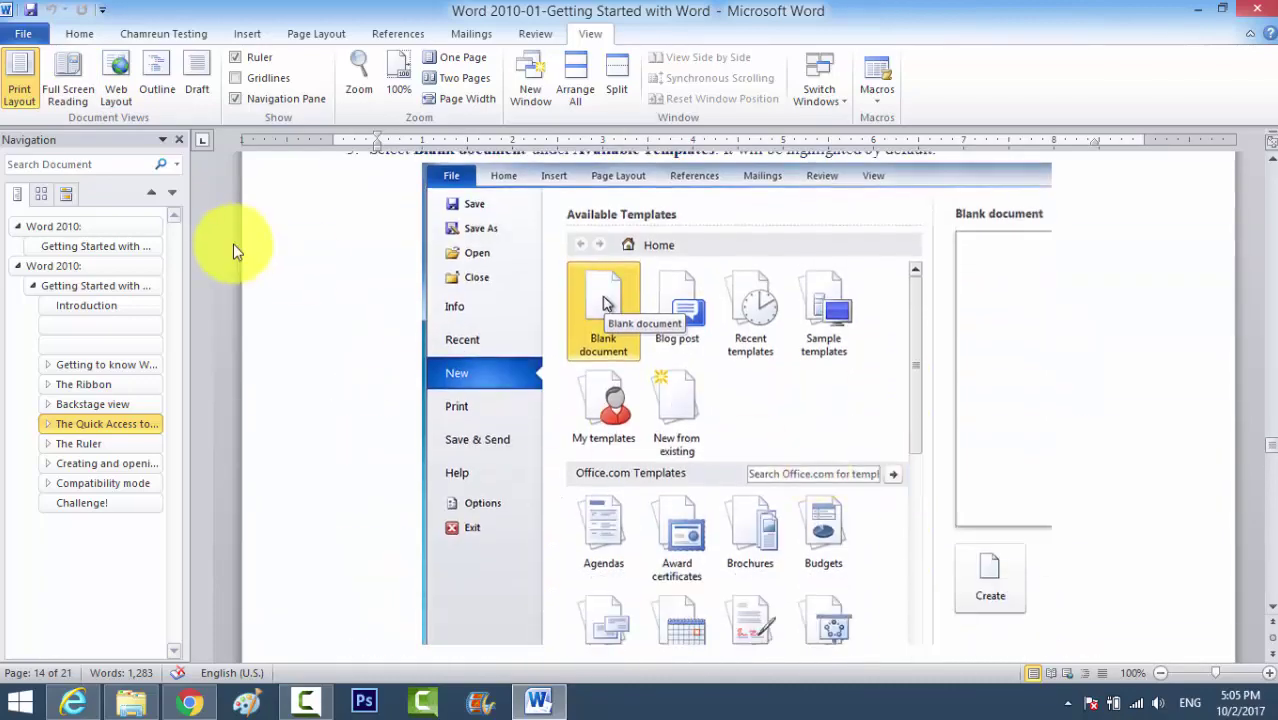
# Open the new document templates in Backstage view and browse the available and Office.com template categories
pyautogui.click(25, 36)
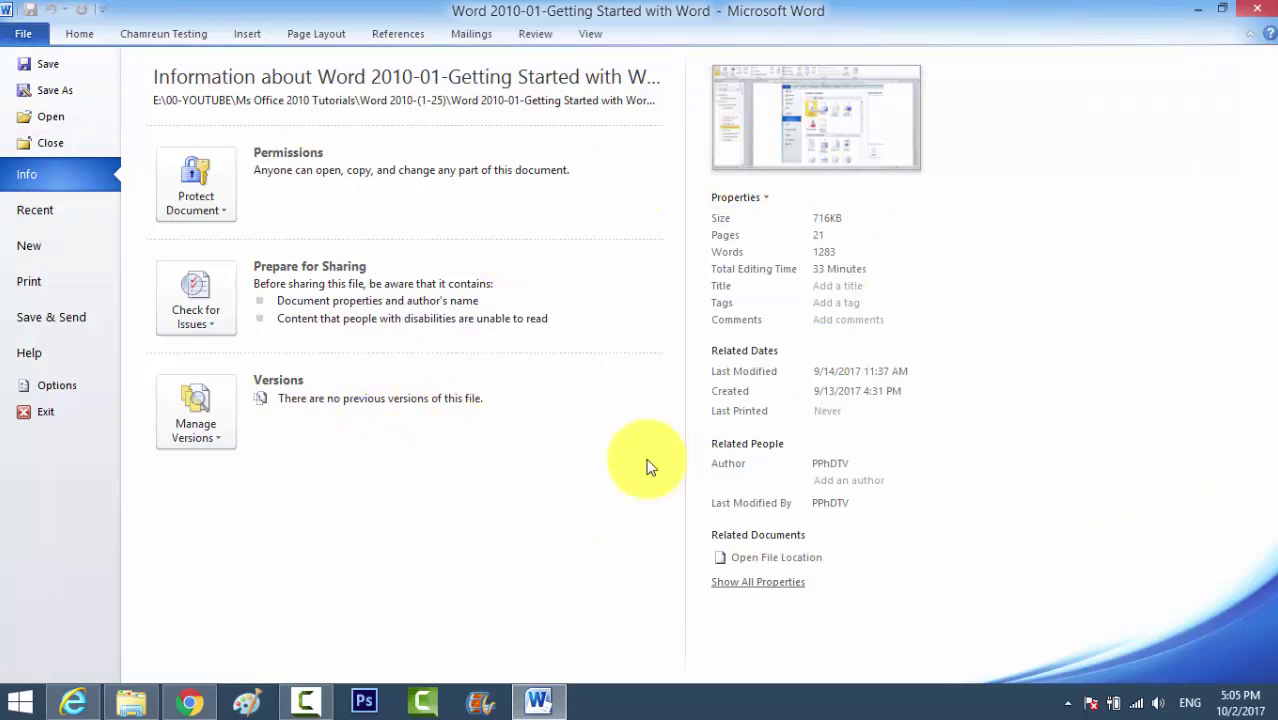
pyautogui.click(48, 244)
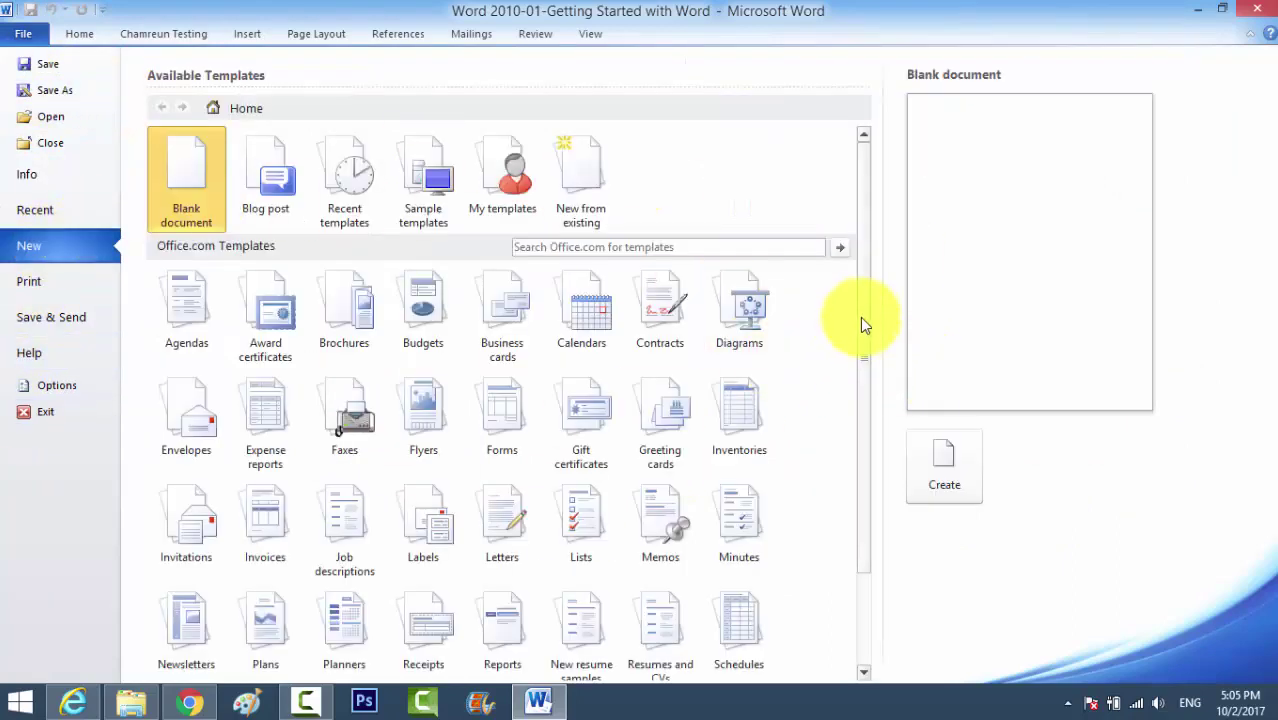
pyautogui.scroll(-2, 859, 322)
pyautogui.scroll(2, 847, 357)
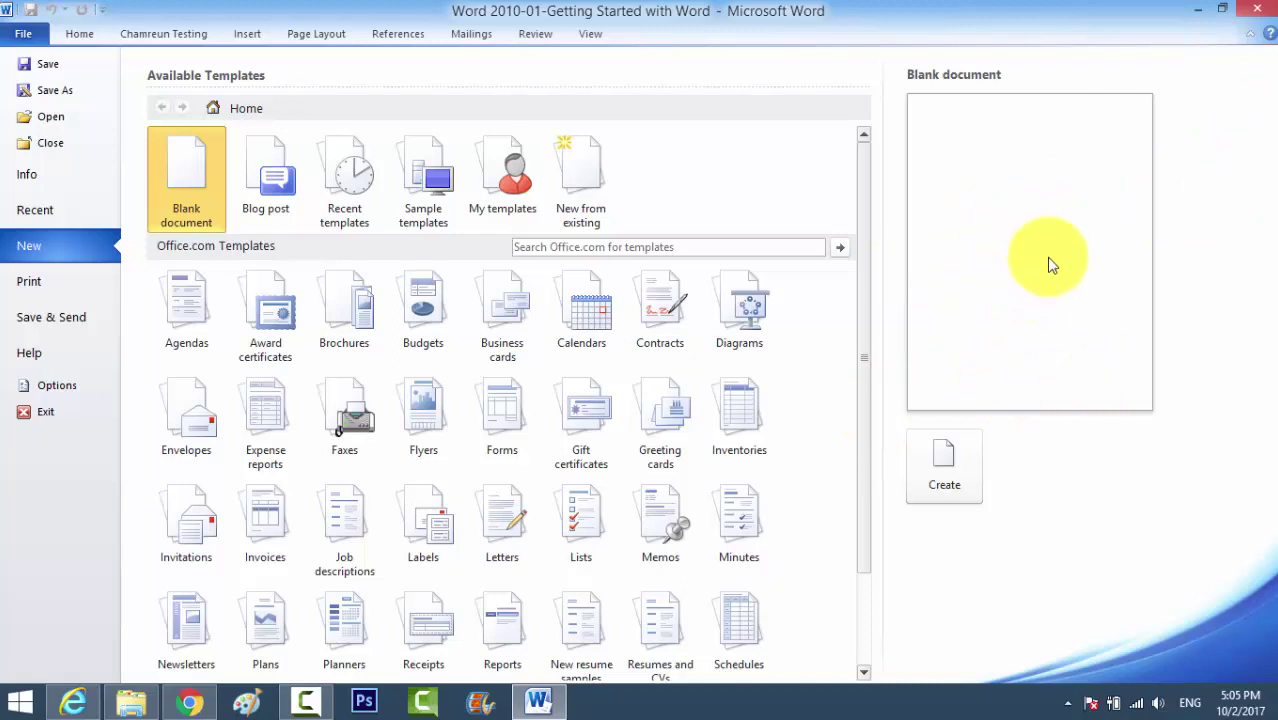
pyautogui.scroll(-1, 340, 330)
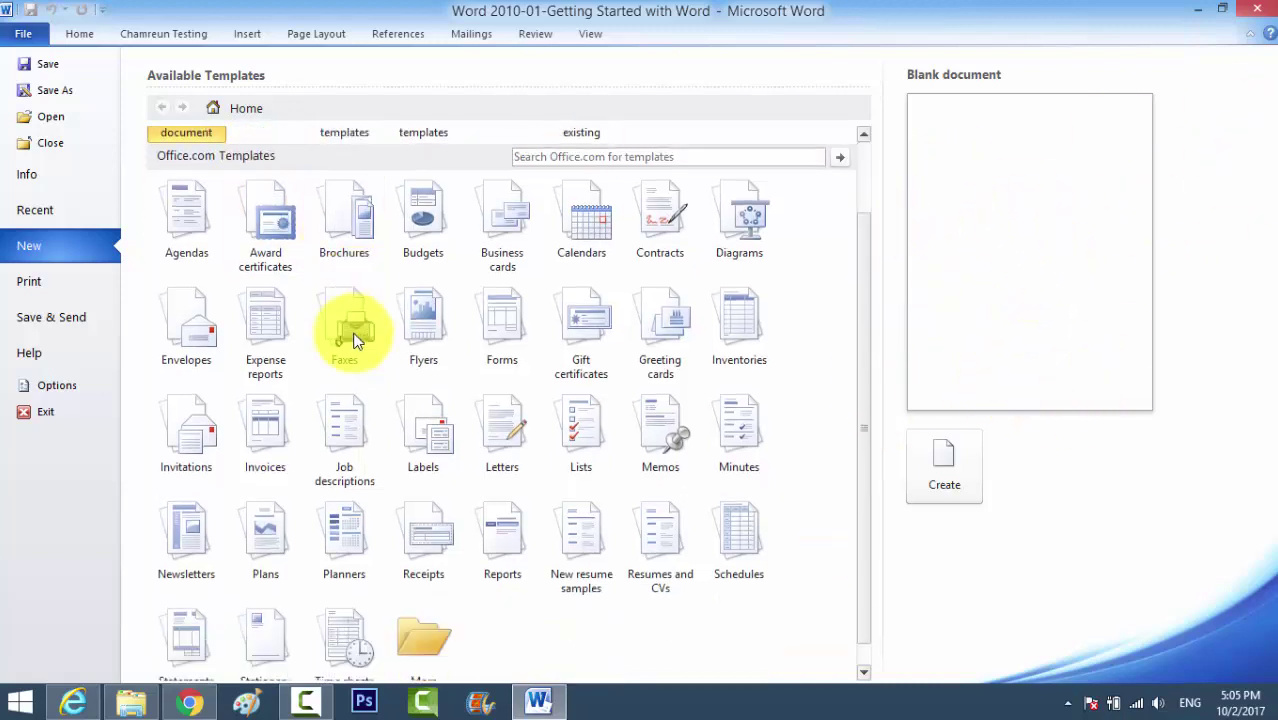
pyautogui.scroll(1, 355, 335)
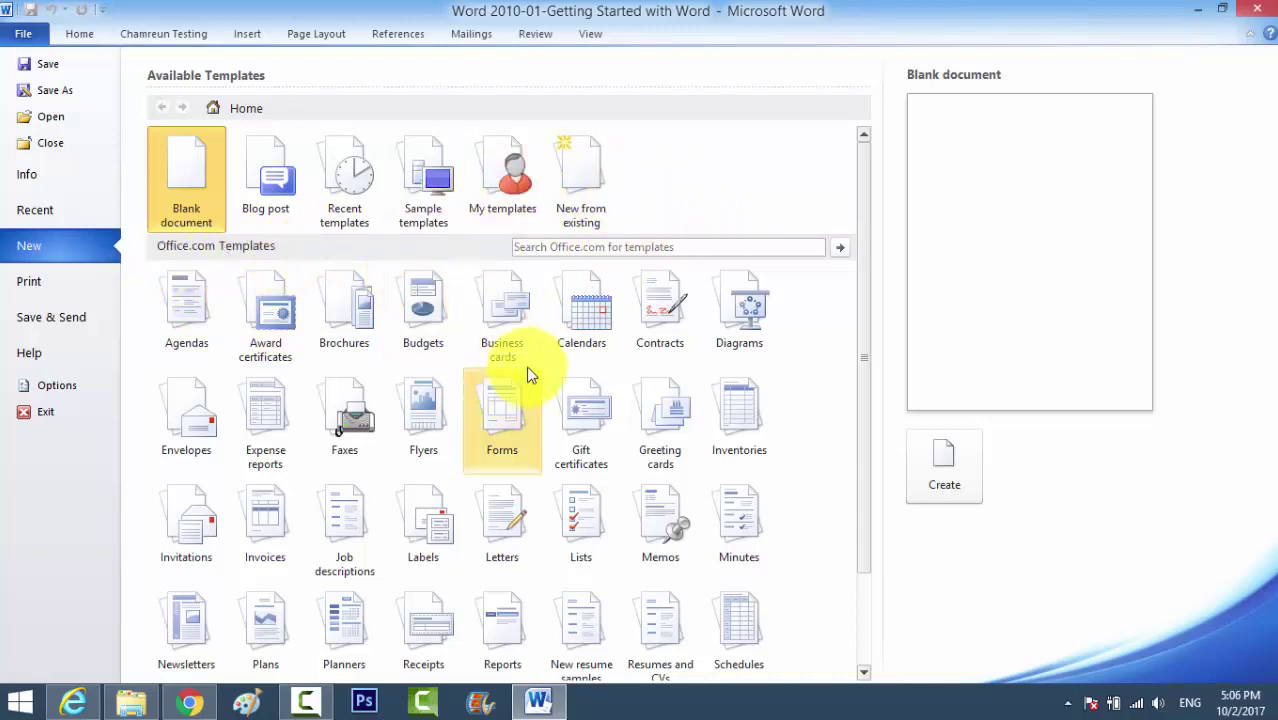
pyautogui.scroll(-2, 610, 348)
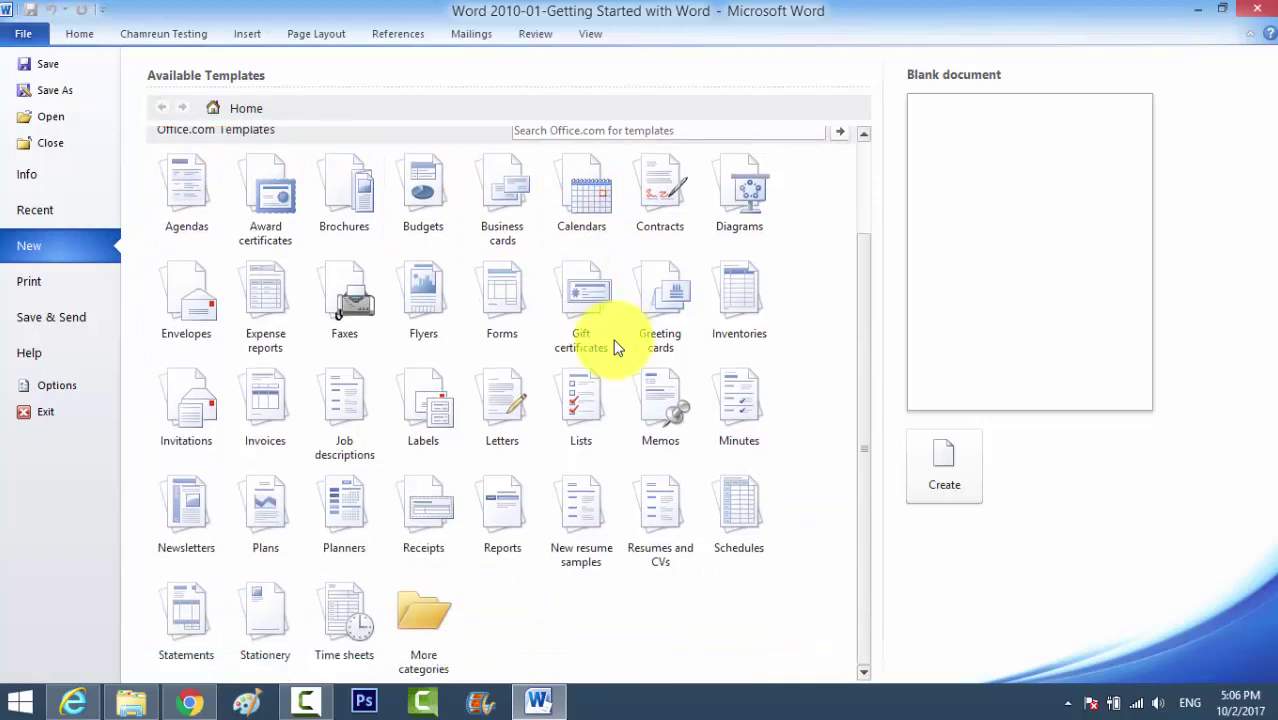
pyautogui.scroll(1, 613, 343)
pyautogui.scroll(-1, 613, 343)
pyautogui.scroll(1, 420, 340)
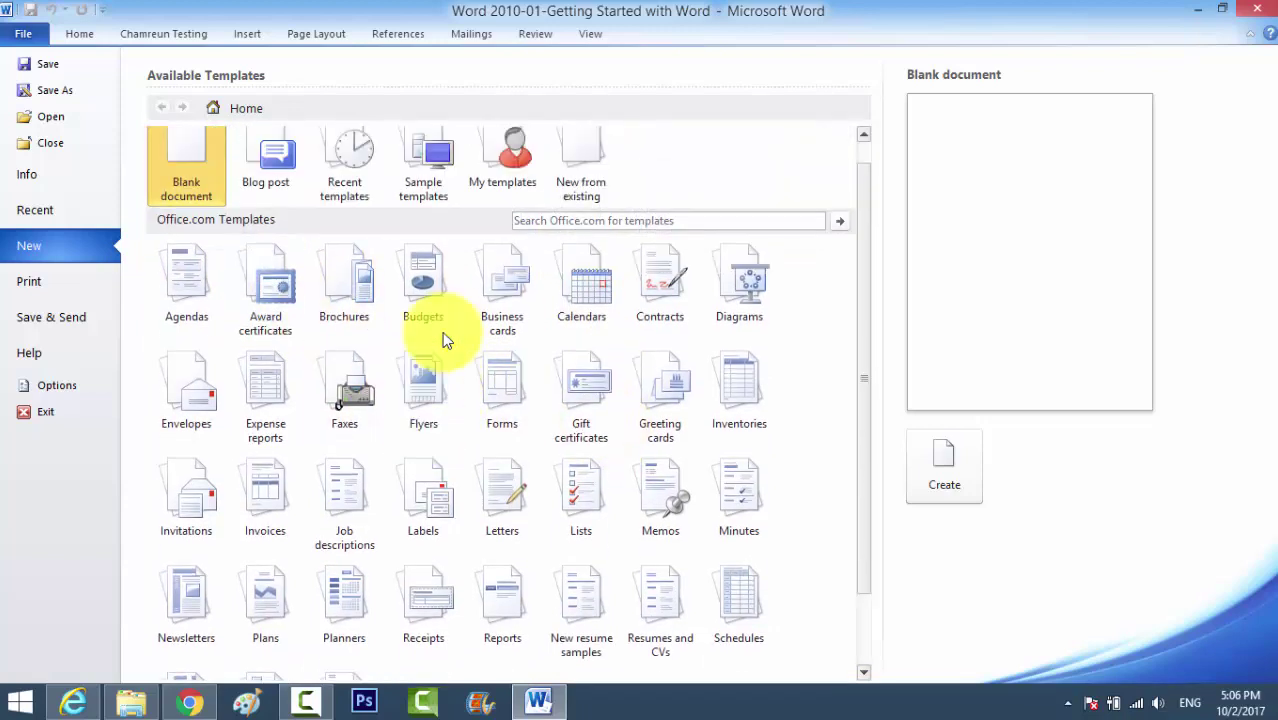
pyautogui.scroll(-1, 442, 337)
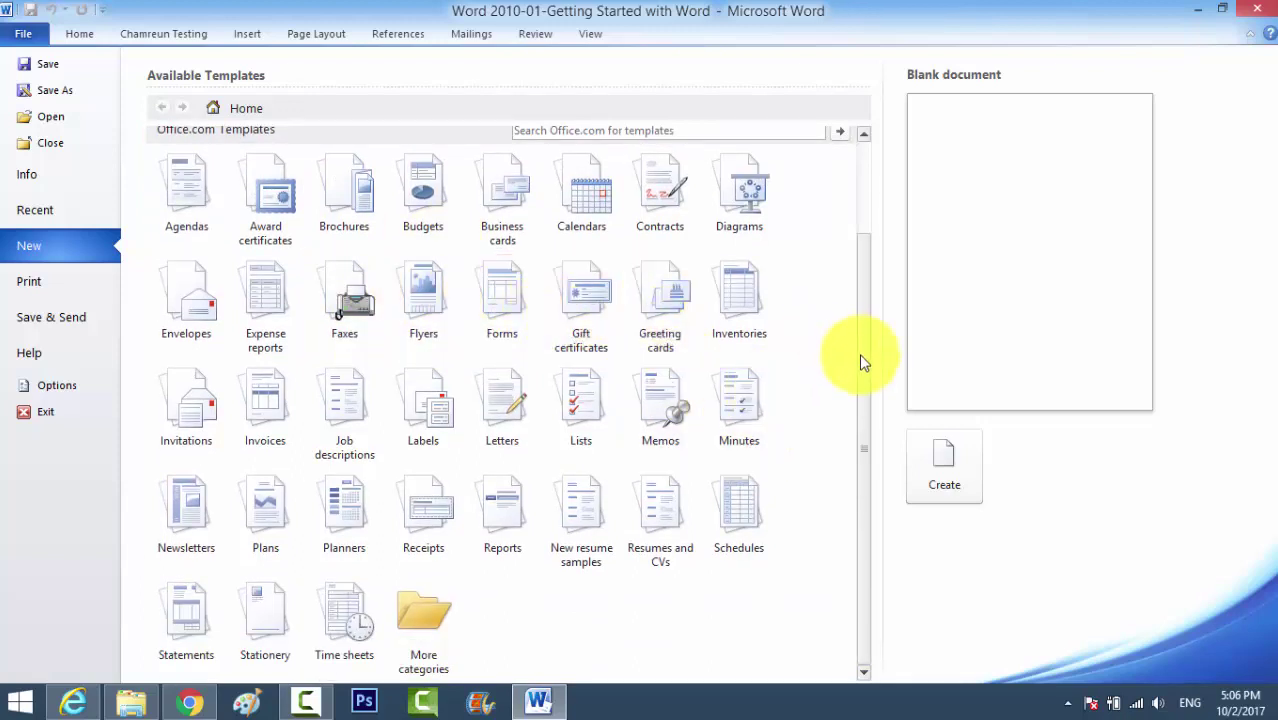
pyautogui.moveTo(861, 360); pyautogui.dragTo(842, 462)
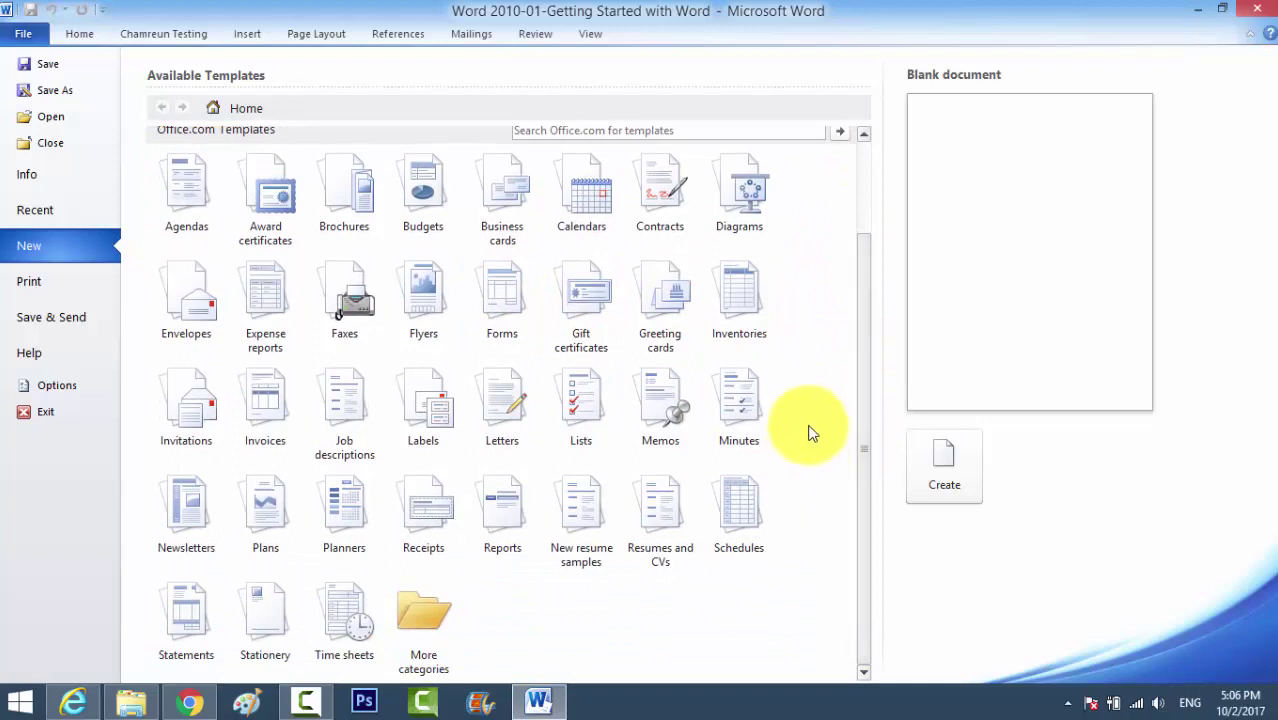
pyautogui.moveTo(866, 420); pyautogui.dragTo(884, 448)
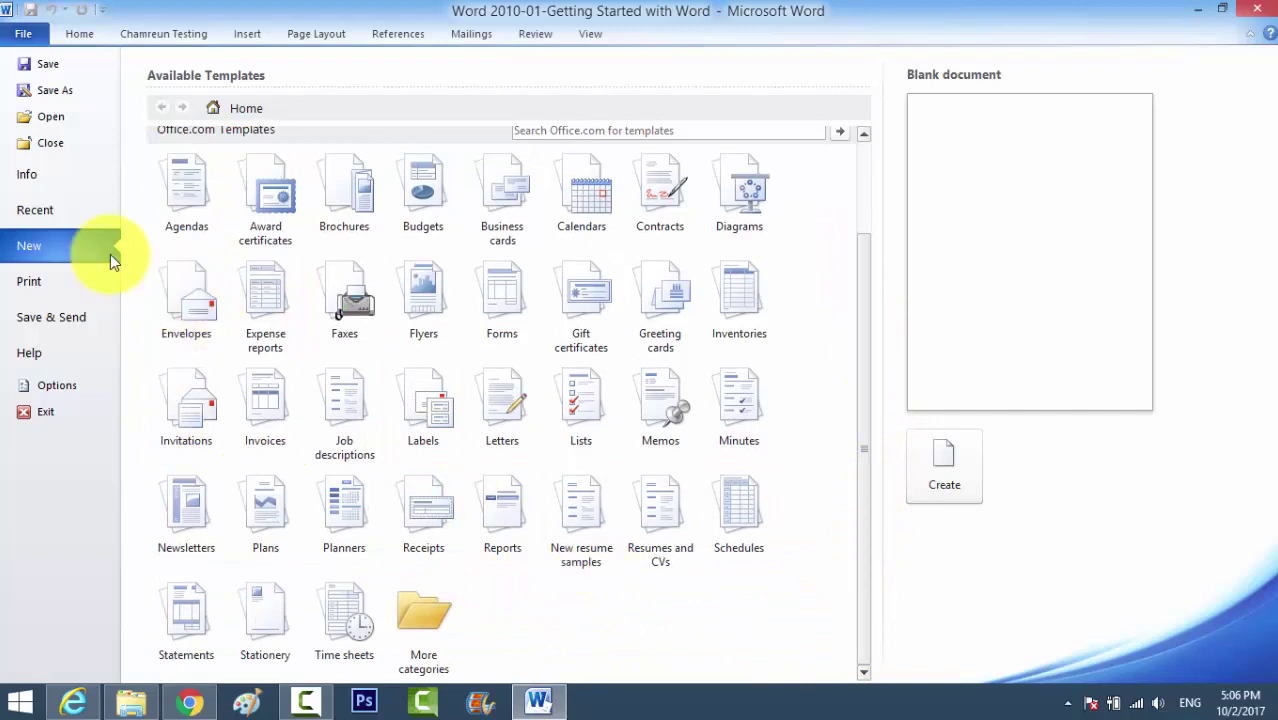
# Create a new document from the Conference agenda template in the Agendas category and look through its page
pyautogui.click(186, 212)
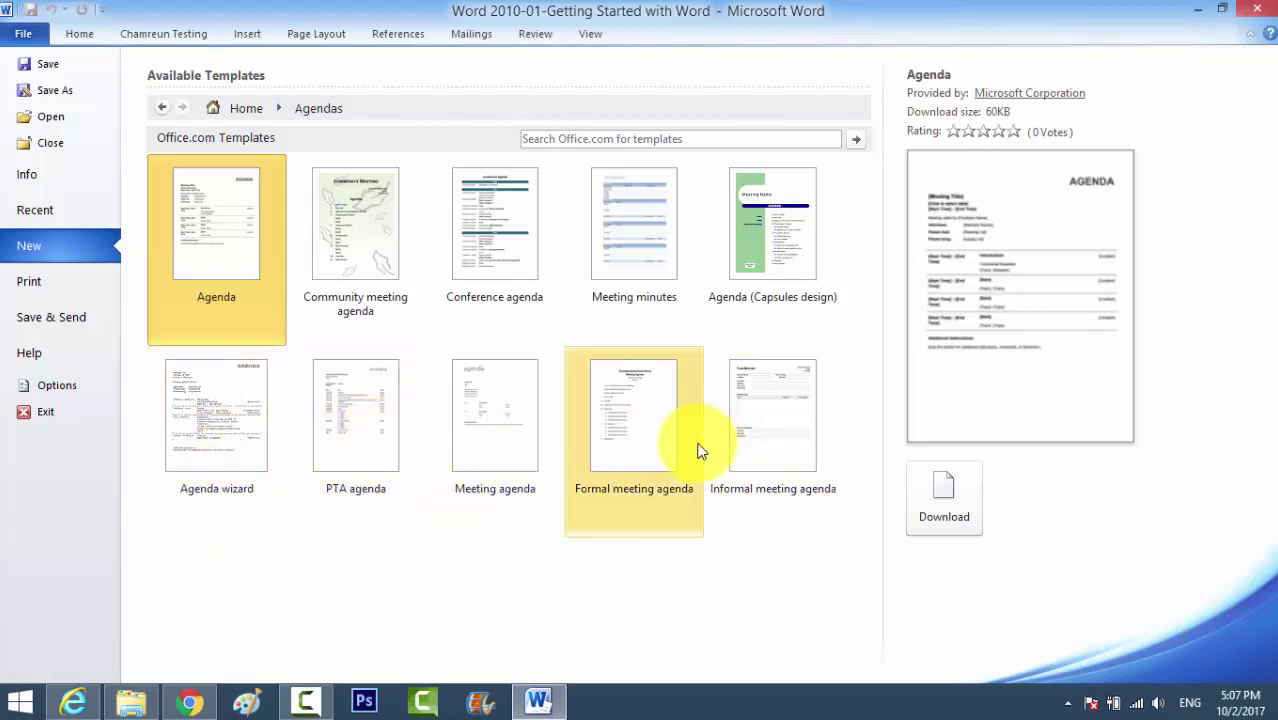
pyautogui.click(508, 250)
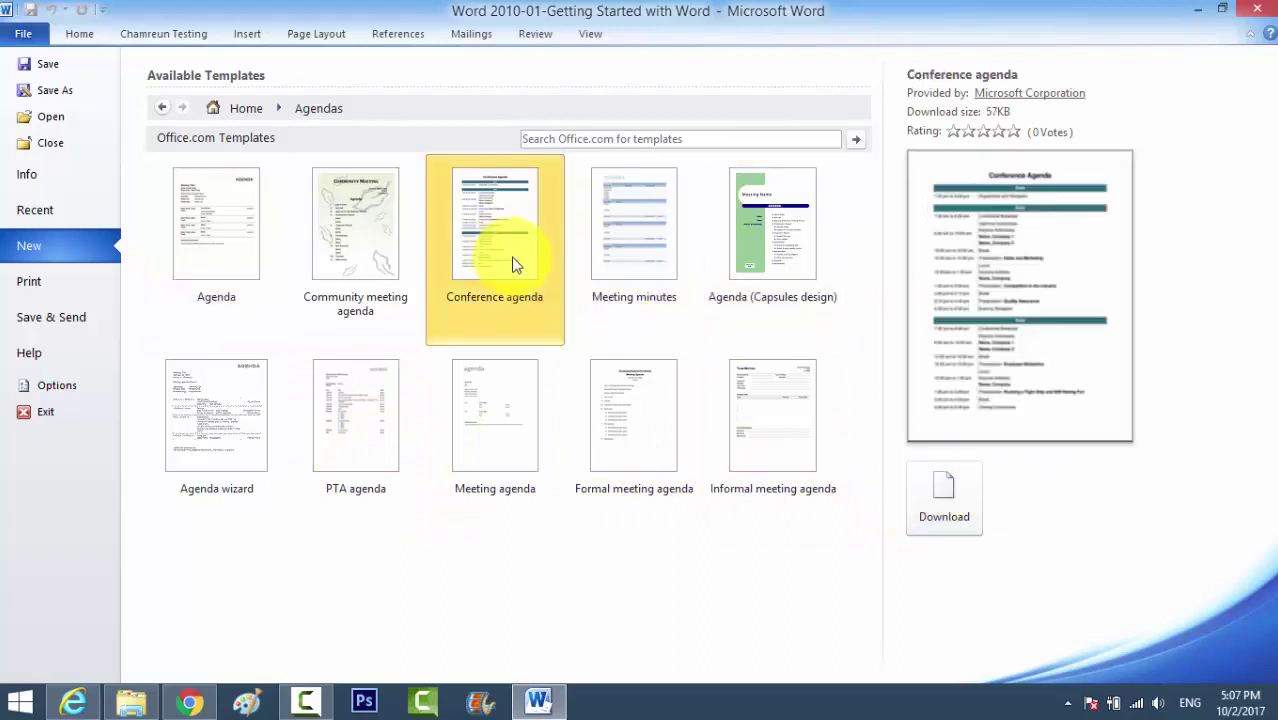
pyautogui.click(930, 505)
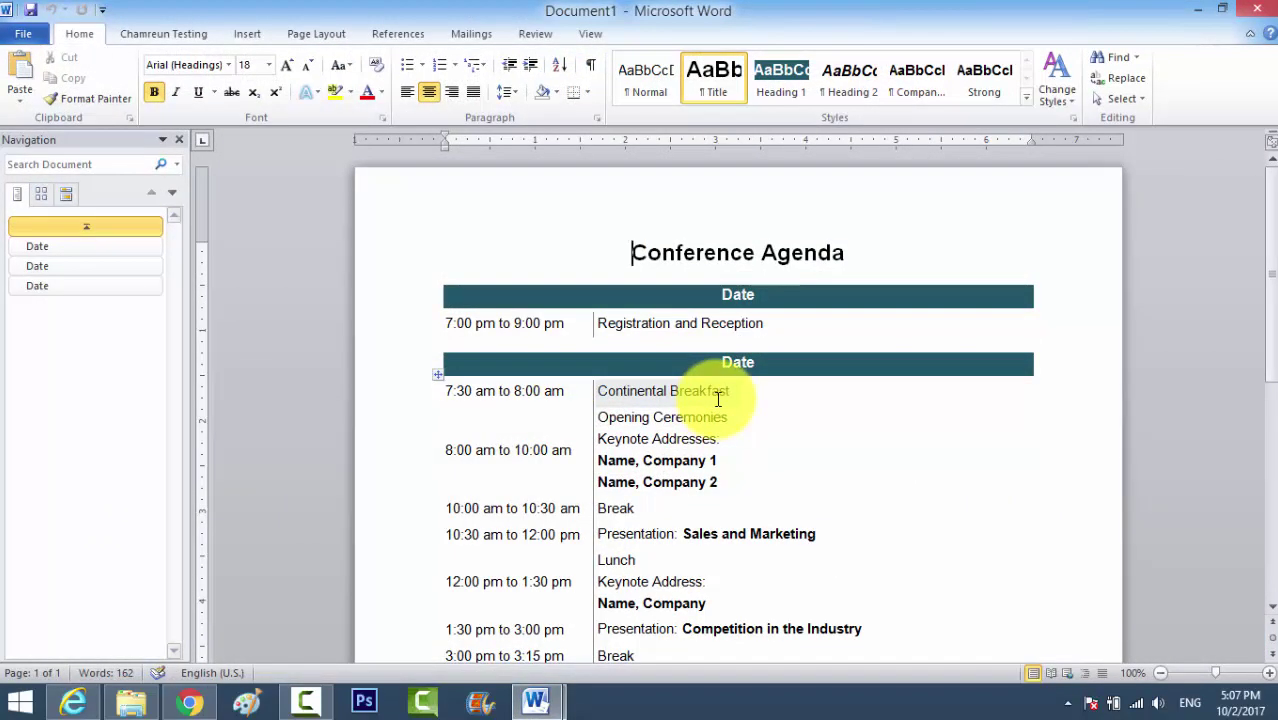
pyautogui.scroll(-1, 718, 399)
pyautogui.scroll(-1, 760, 268)
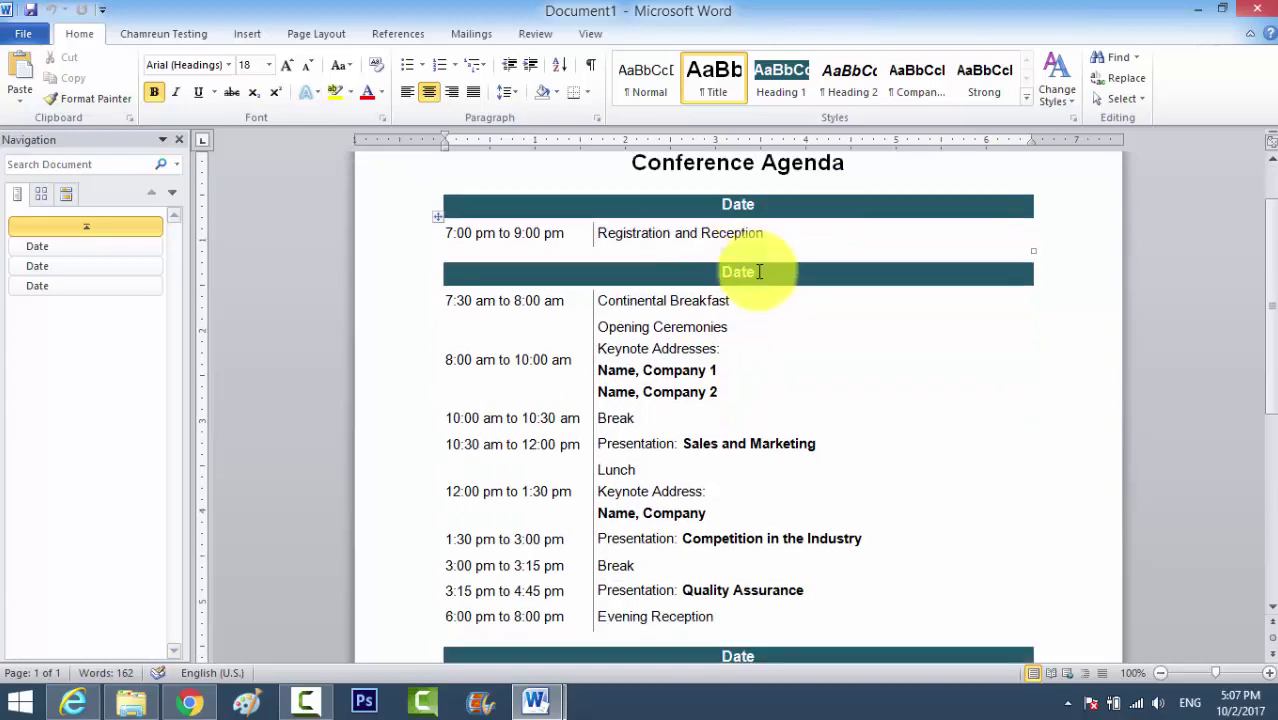
pyautogui.scroll(2, 773, 307)
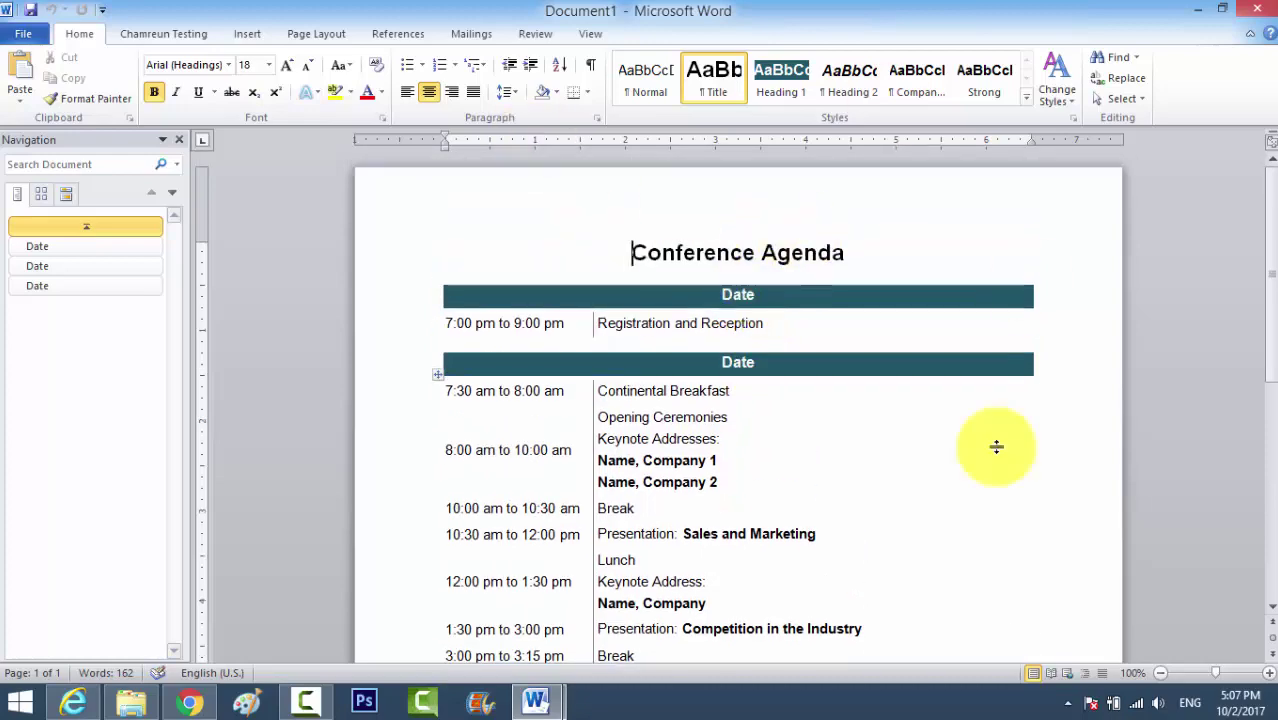
pyautogui.scroll(-5, 874, 279)
pyautogui.scroll(-6, 884, 322)
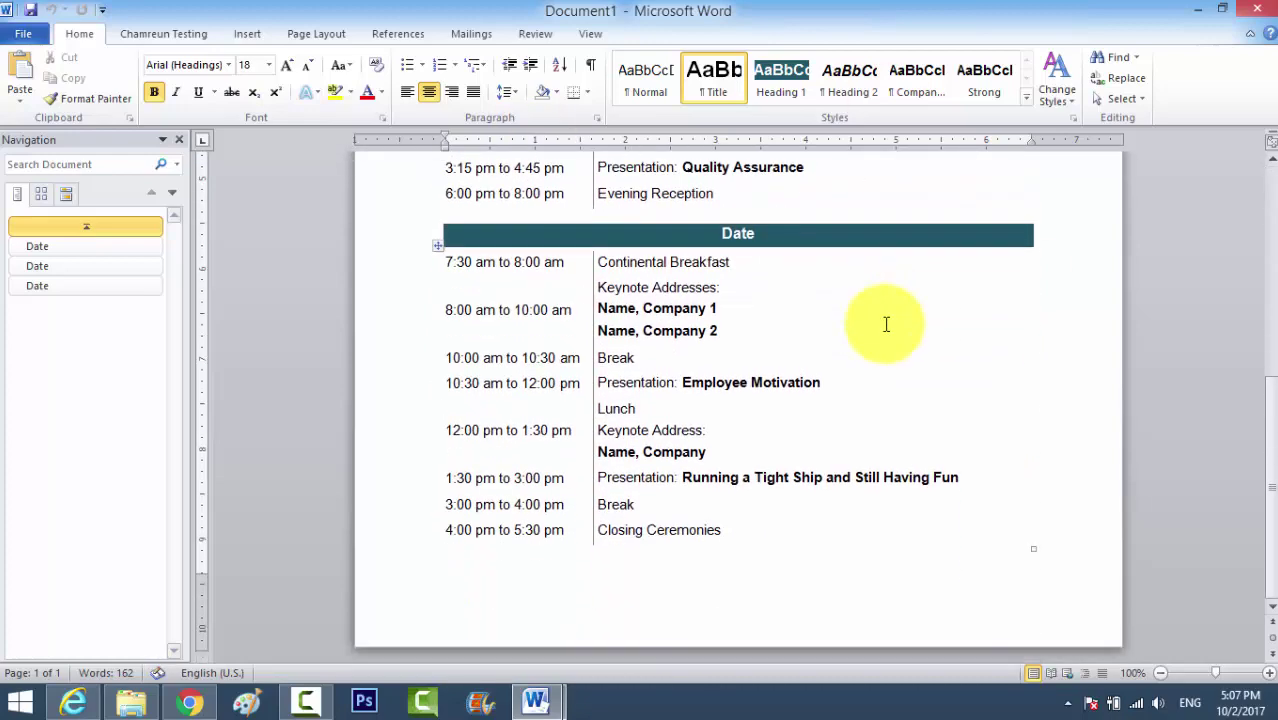
# Look through the Conference Agenda page, then minimize the ribbon and zoom the document to 120%
pyautogui.scroll(11, 884, 322)
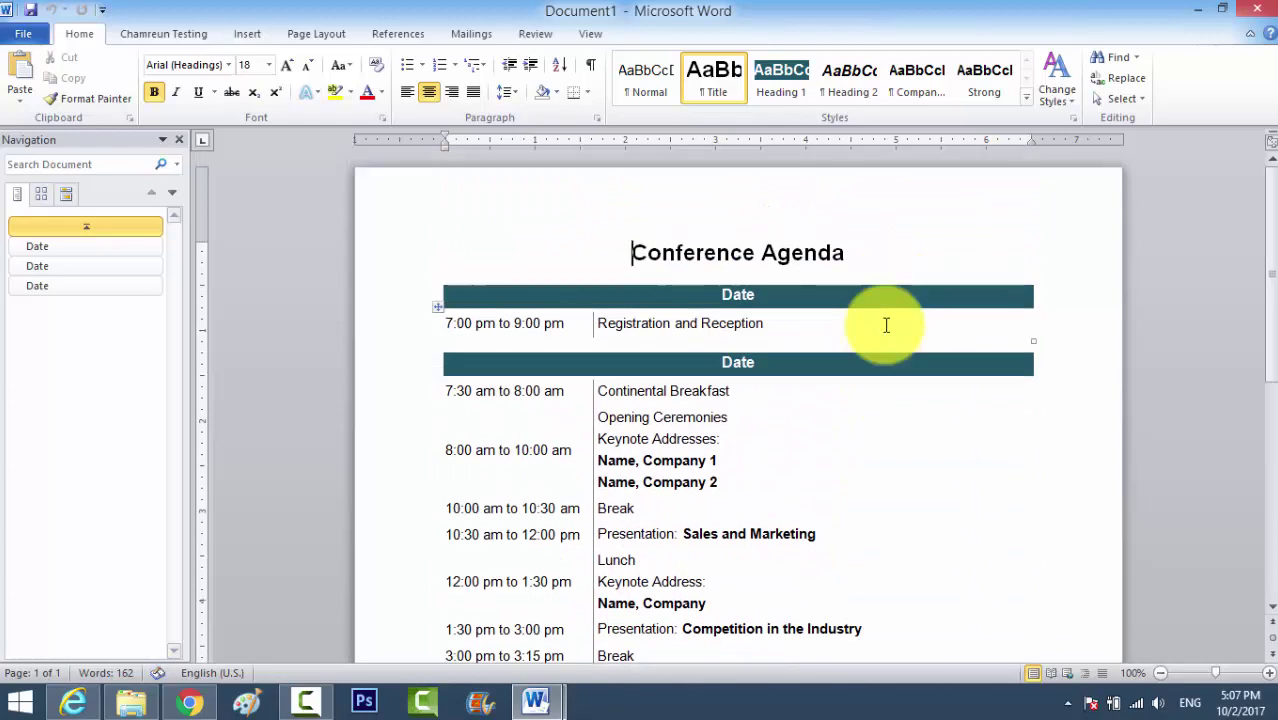
pyautogui.scroll(3, 893, 337)
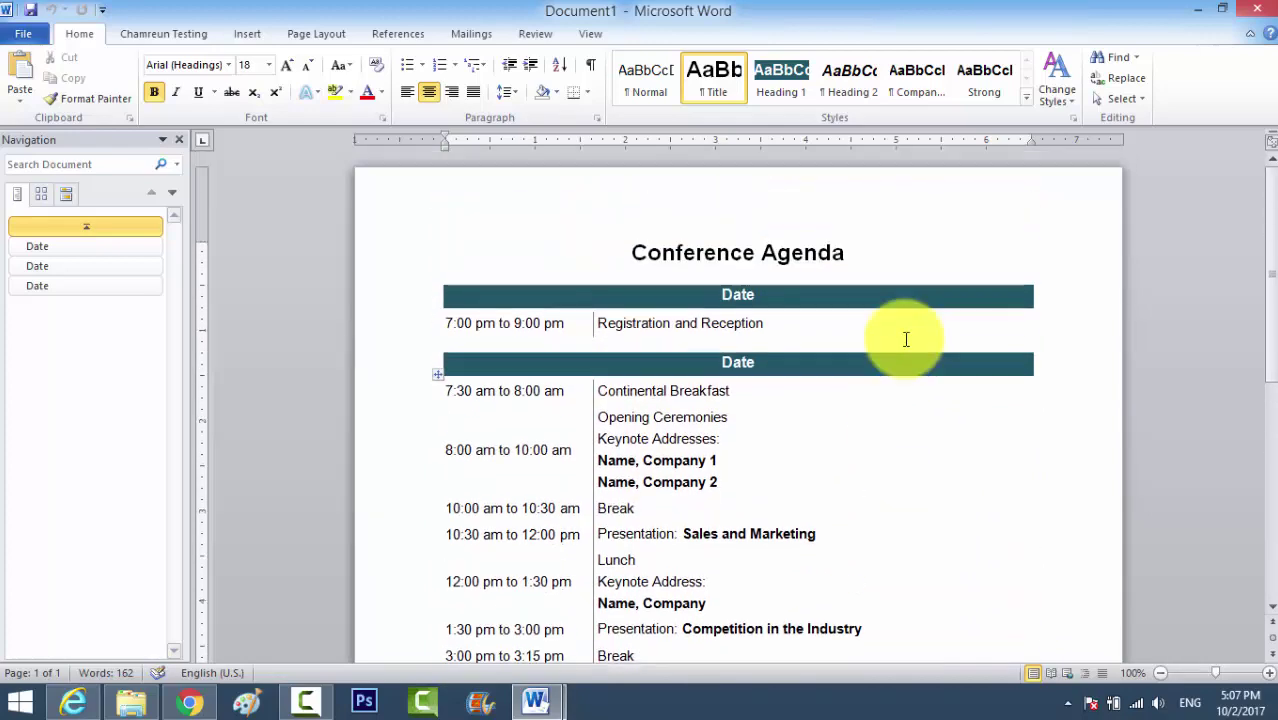
pyautogui.scroll(-9, 915, 342)
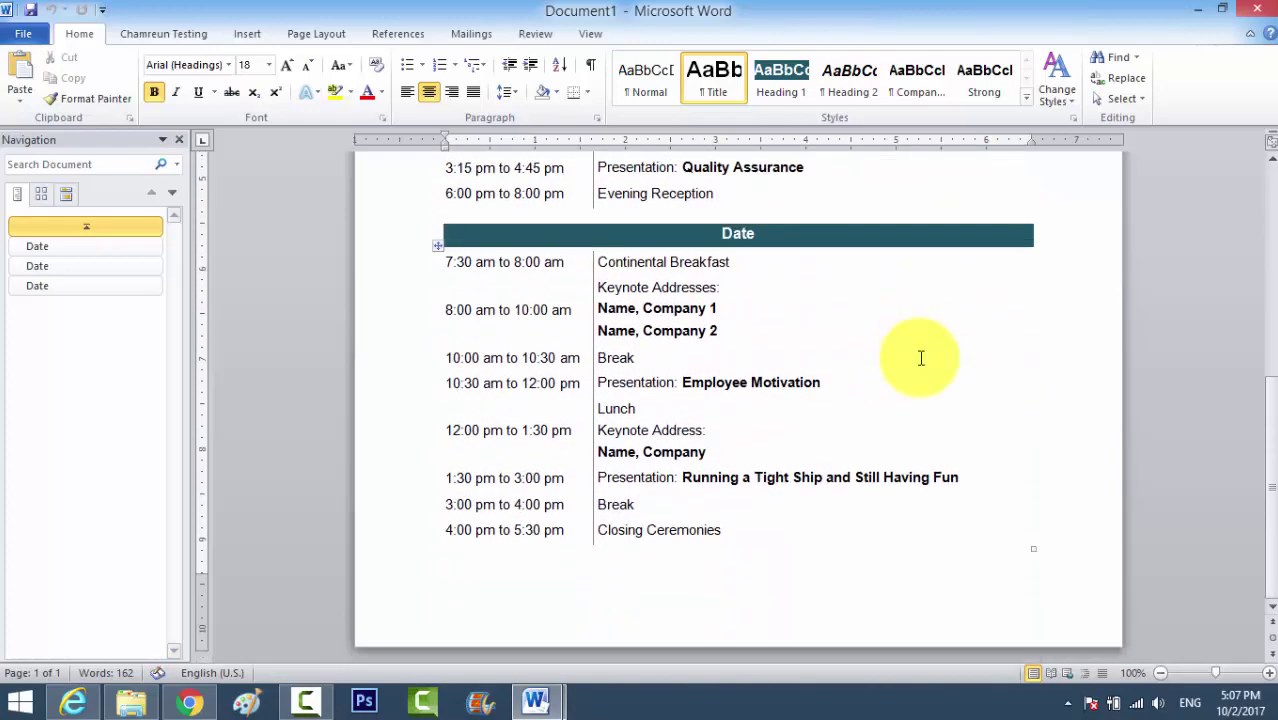
pyautogui.scroll(6, 920, 355)
pyautogui.scroll(3, 920, 357)
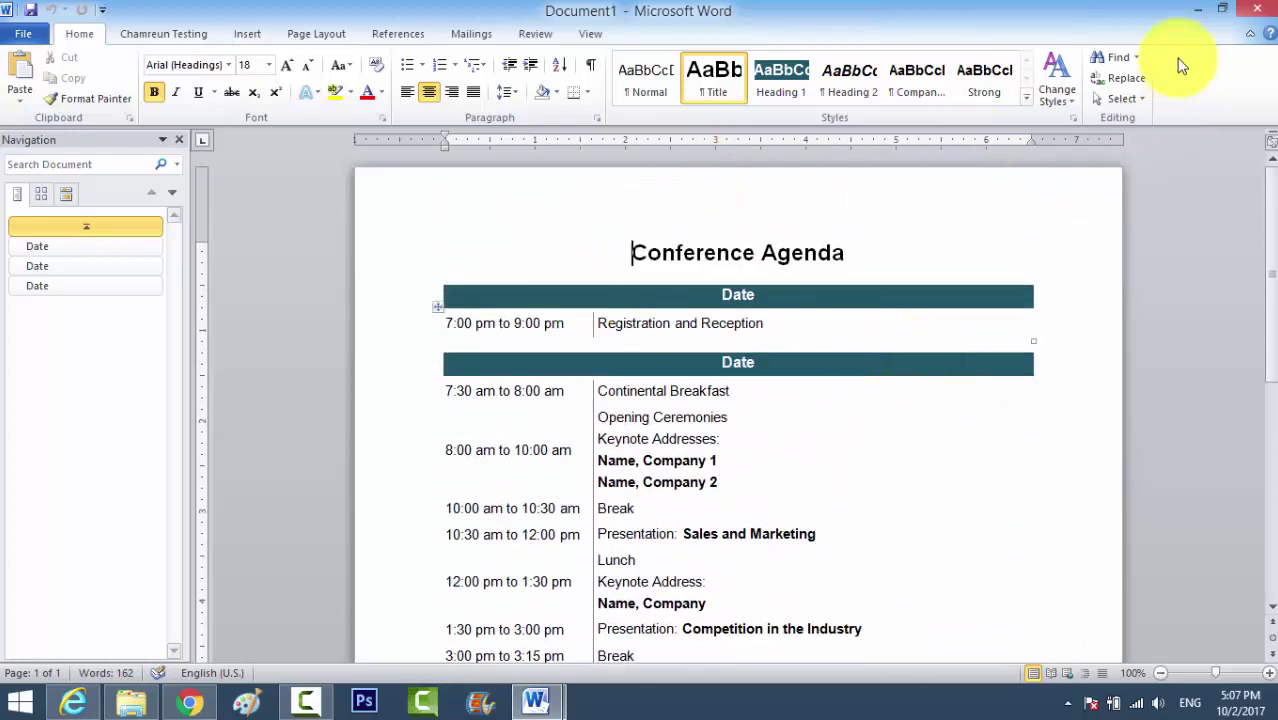
pyautogui.click(1250, 34)
pyautogui.scroll(4, 1043, 362)
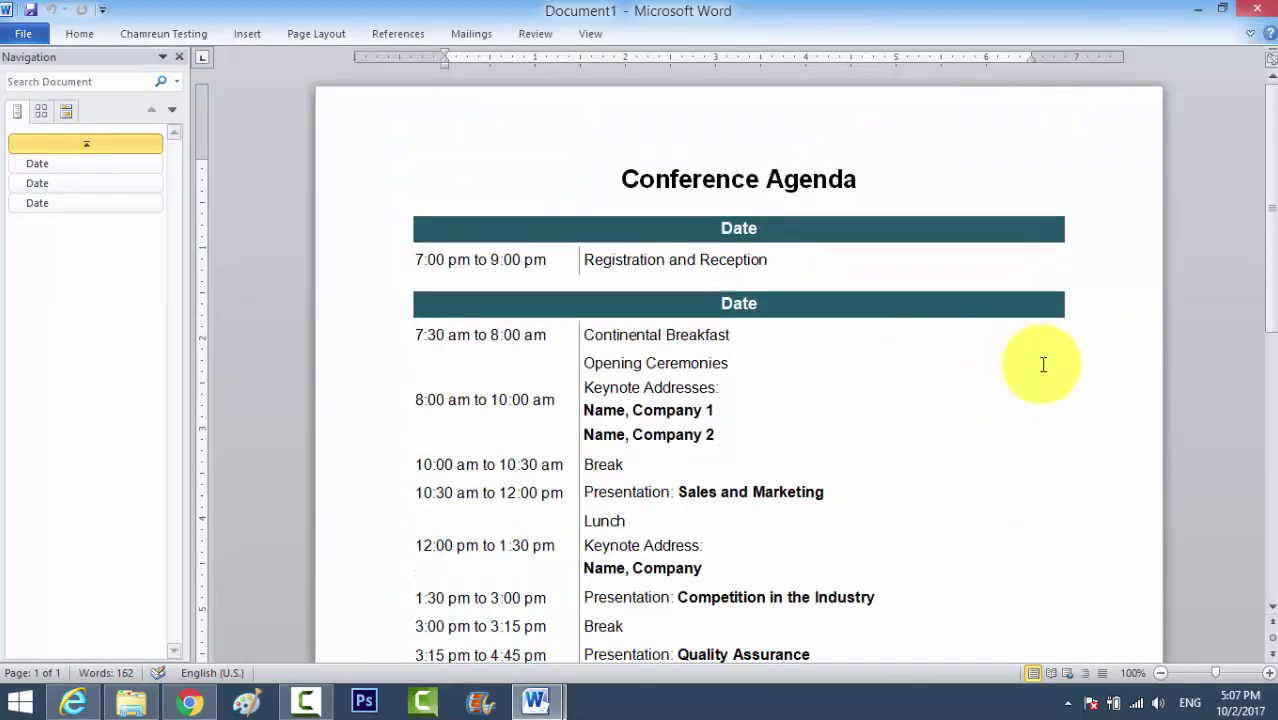
pyautogui.scroll(-2, 1043, 364)
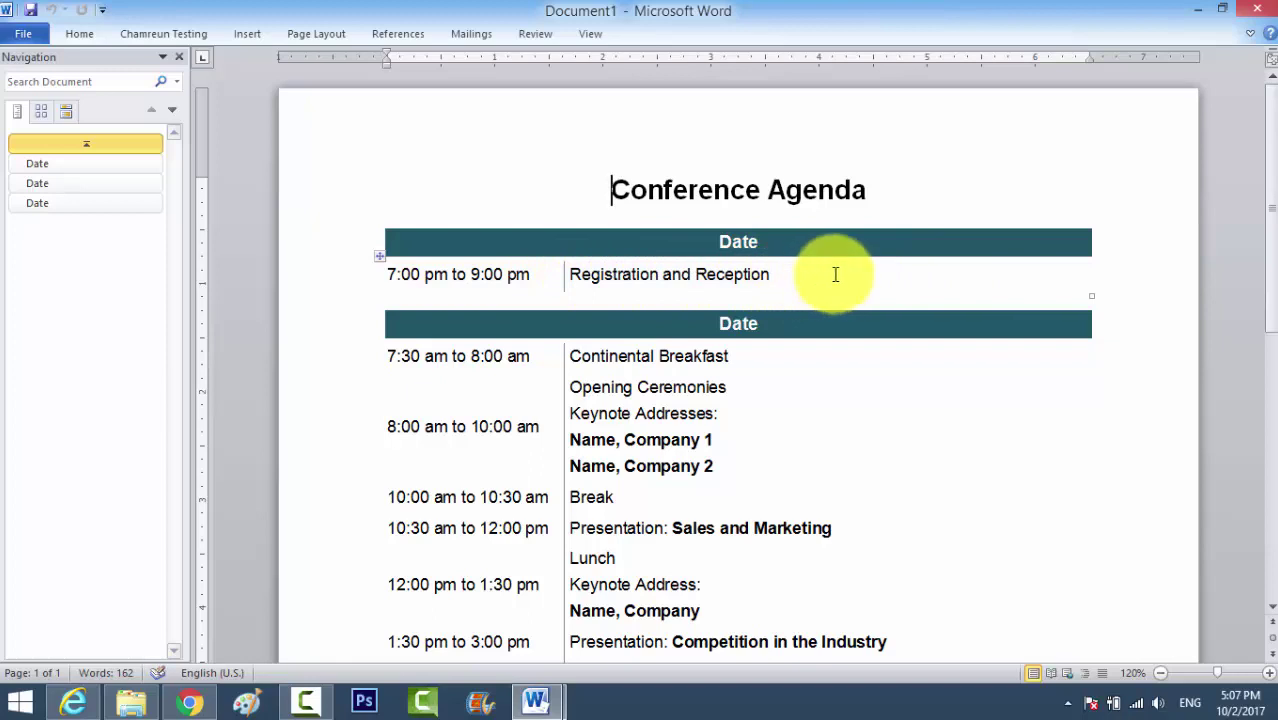
# Read through the enlarged agenda from the registration entry to the closing ceremonies and return to its title
pyautogui.scroll(-1, 832, 279)
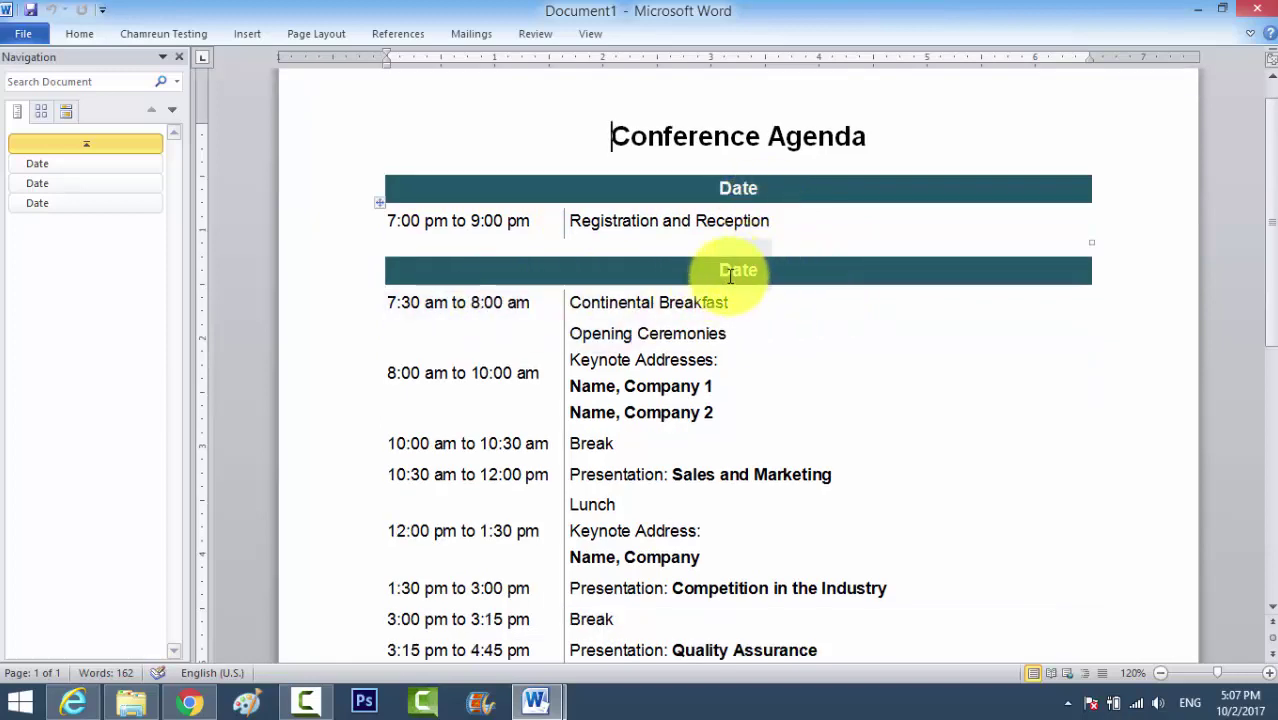
pyautogui.scroll(-2, 636, 349)
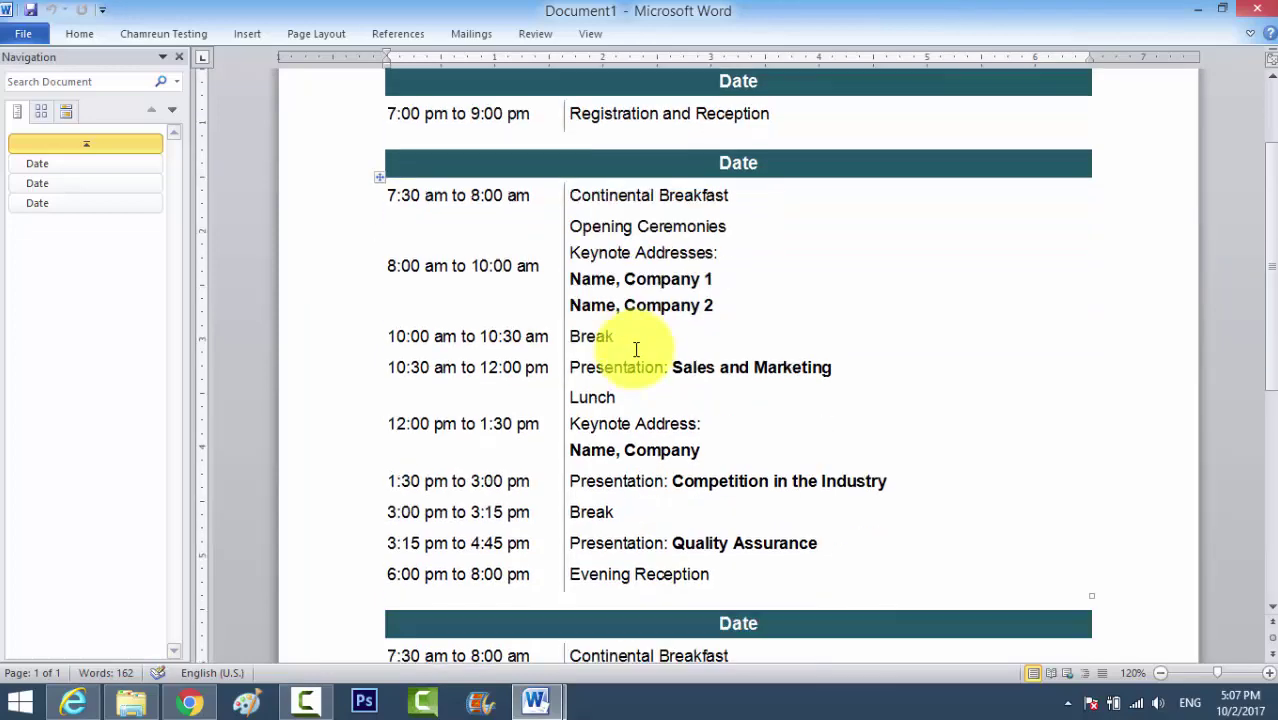
pyautogui.scroll(-9, 636, 349)
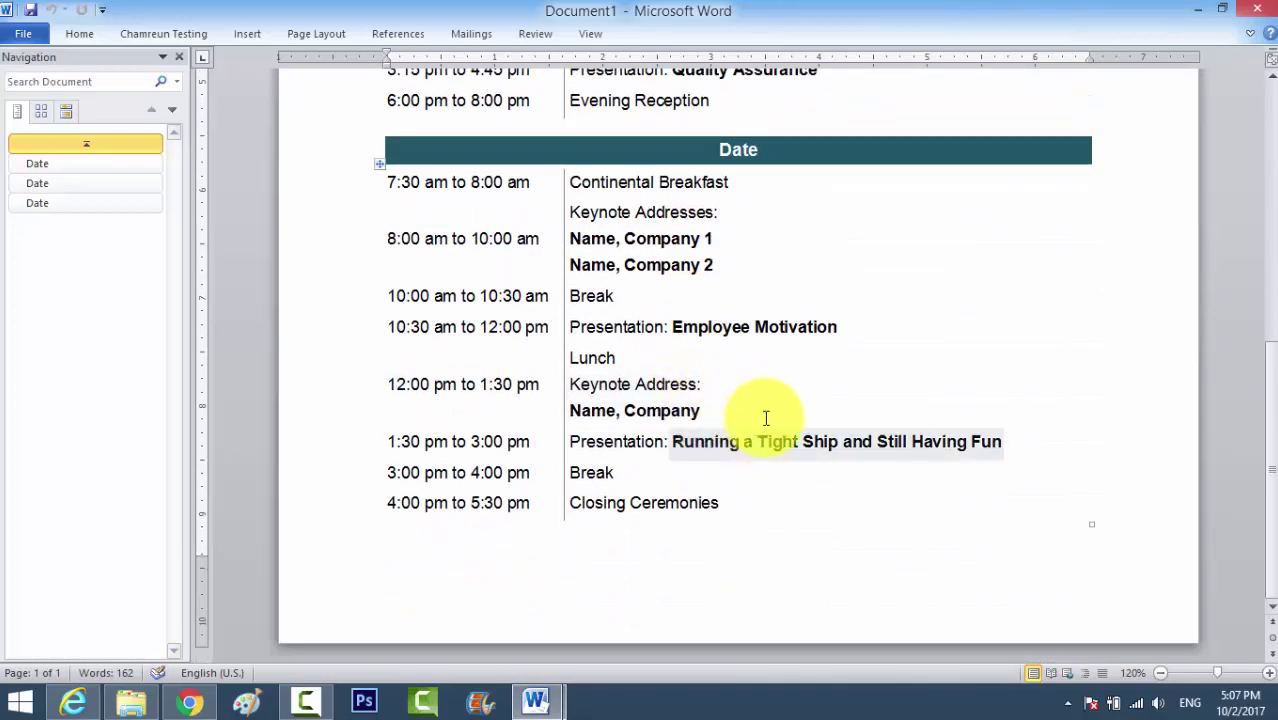
pyautogui.scroll(11, 800, 416)
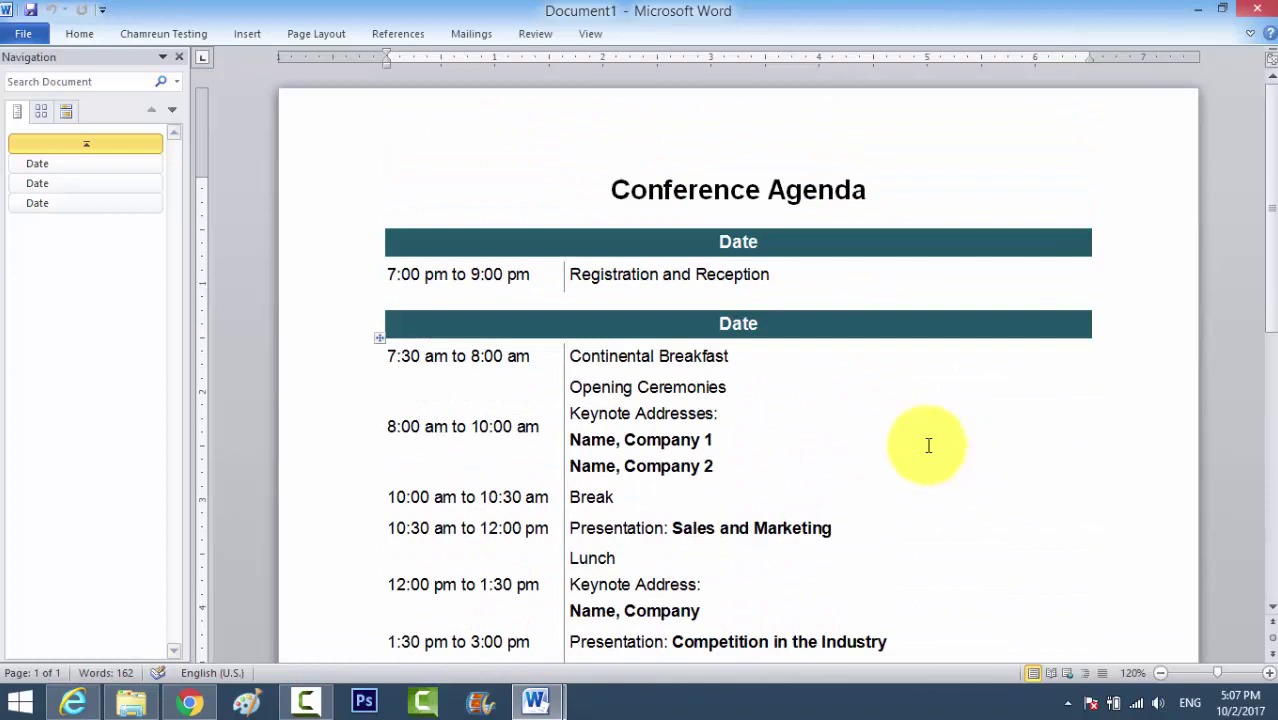
pyautogui.click(625, 143)
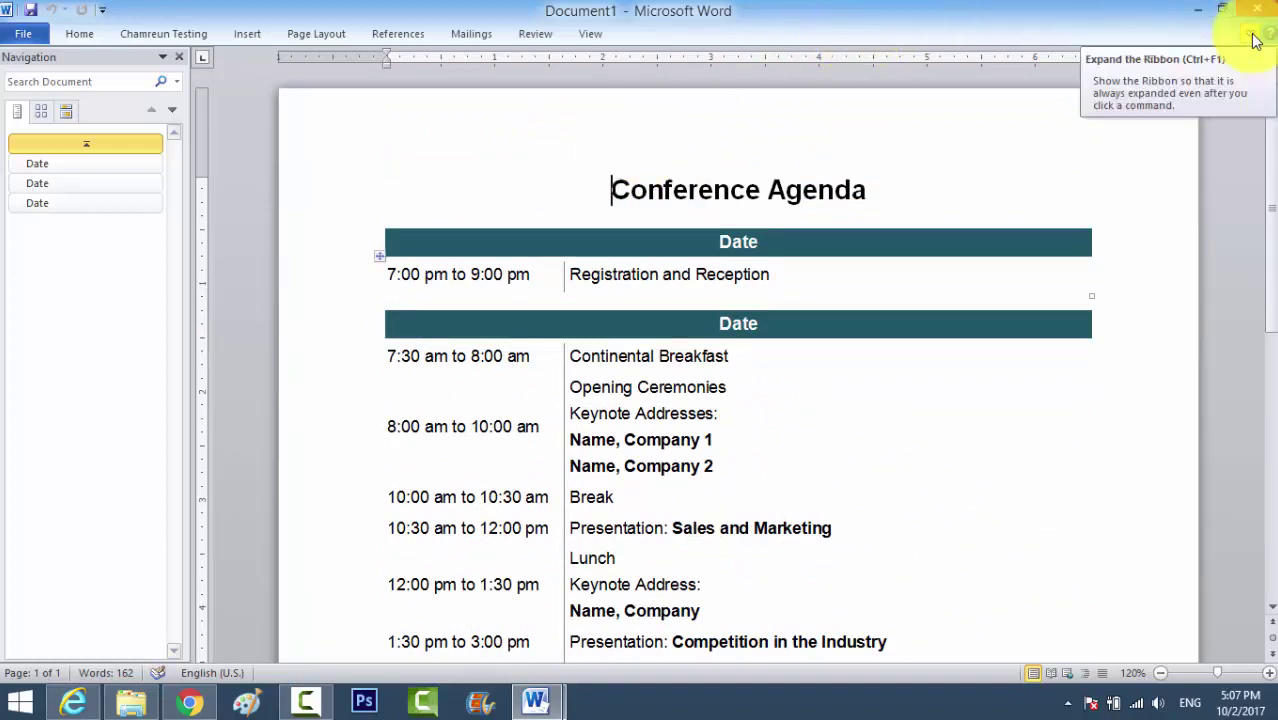
# Open the new document templates in Backstage view and look over the Office.com template categories
pyautogui.click(23, 36)
pyautogui.click(42, 258)
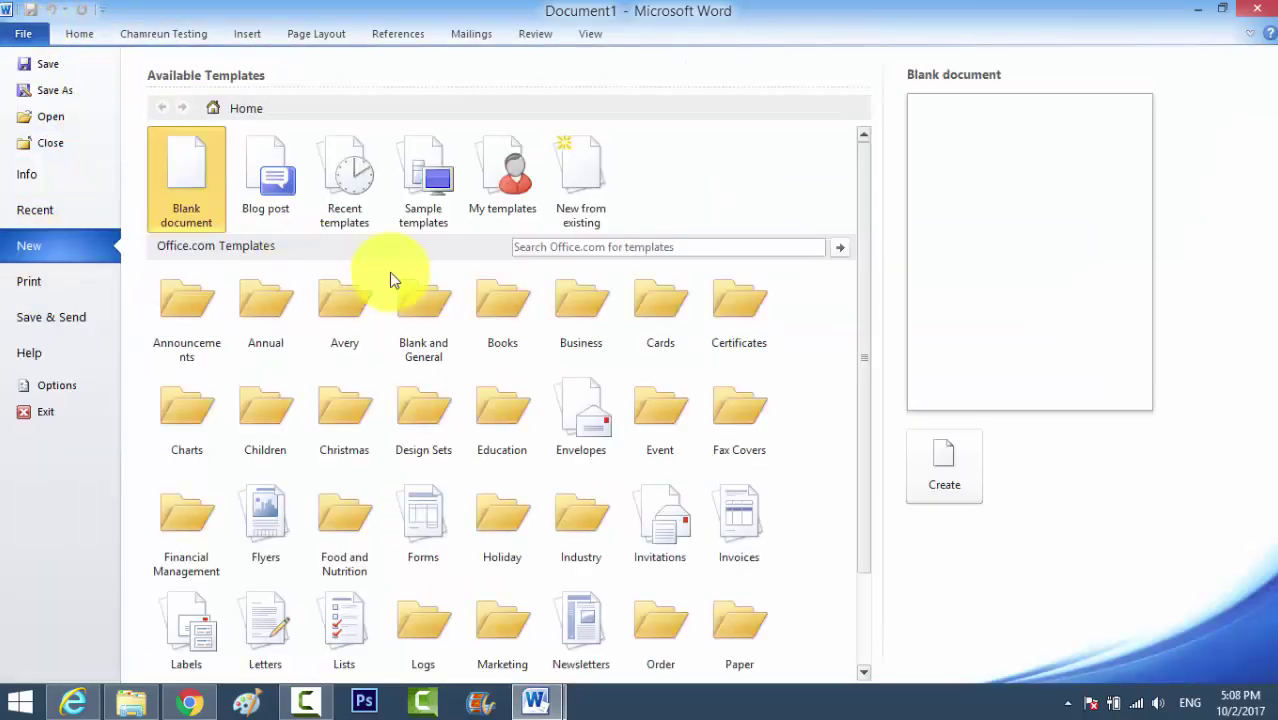
pyautogui.scroll(-2, 602, 405)
pyautogui.scroll(2, 599, 400)
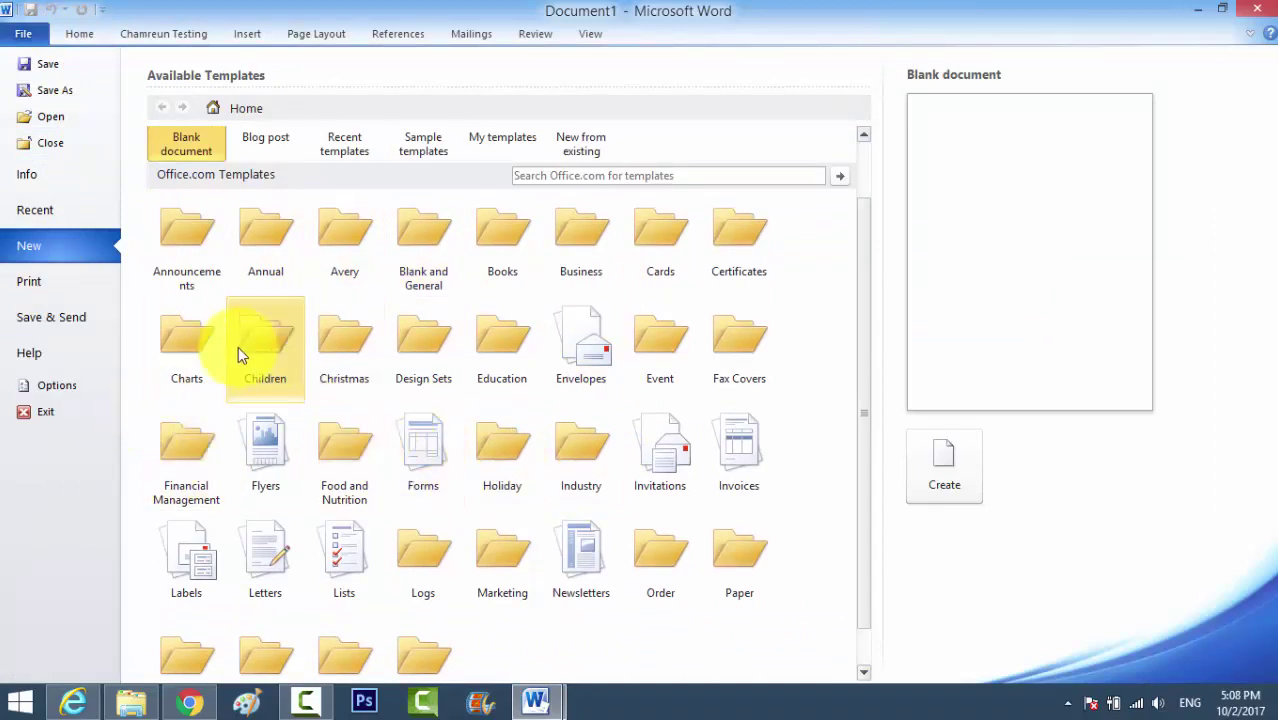
pyautogui.scroll(-1, 360, 338)
pyautogui.scroll(2, 385, 400)
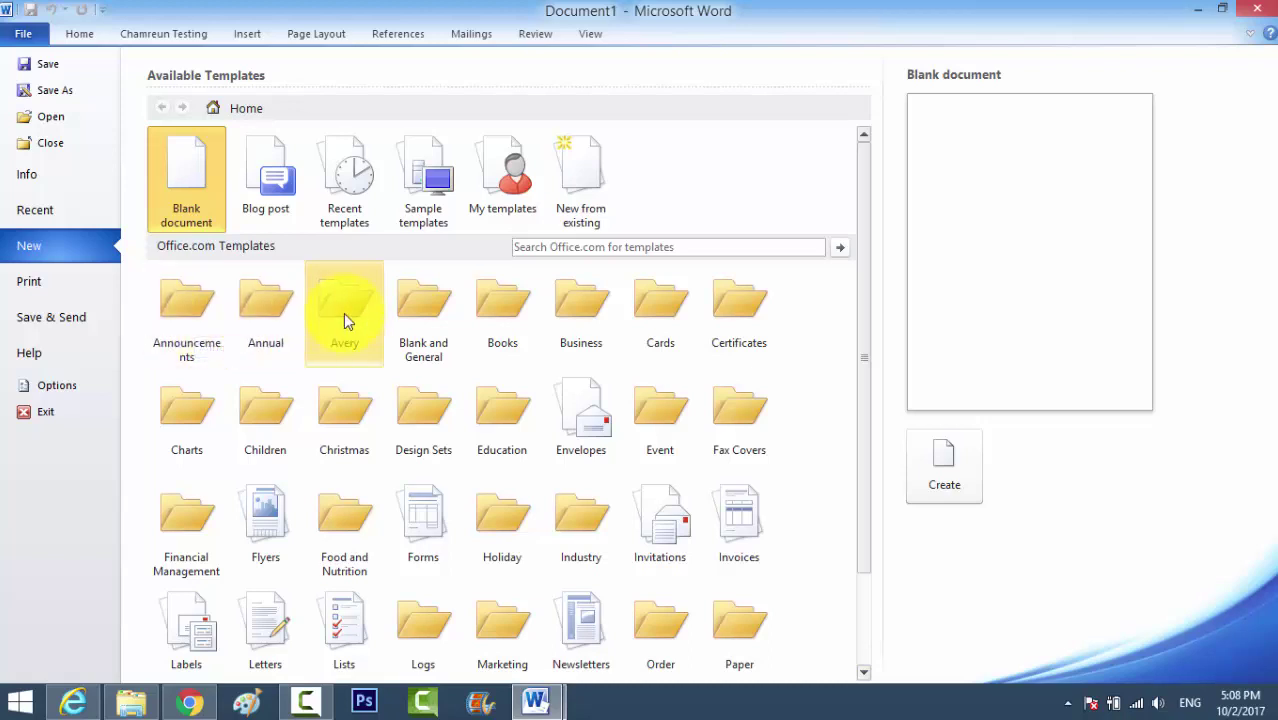
# Browse the Annual template category and preview the One-month student calendar (any year) template
pyautogui.click(285, 313)
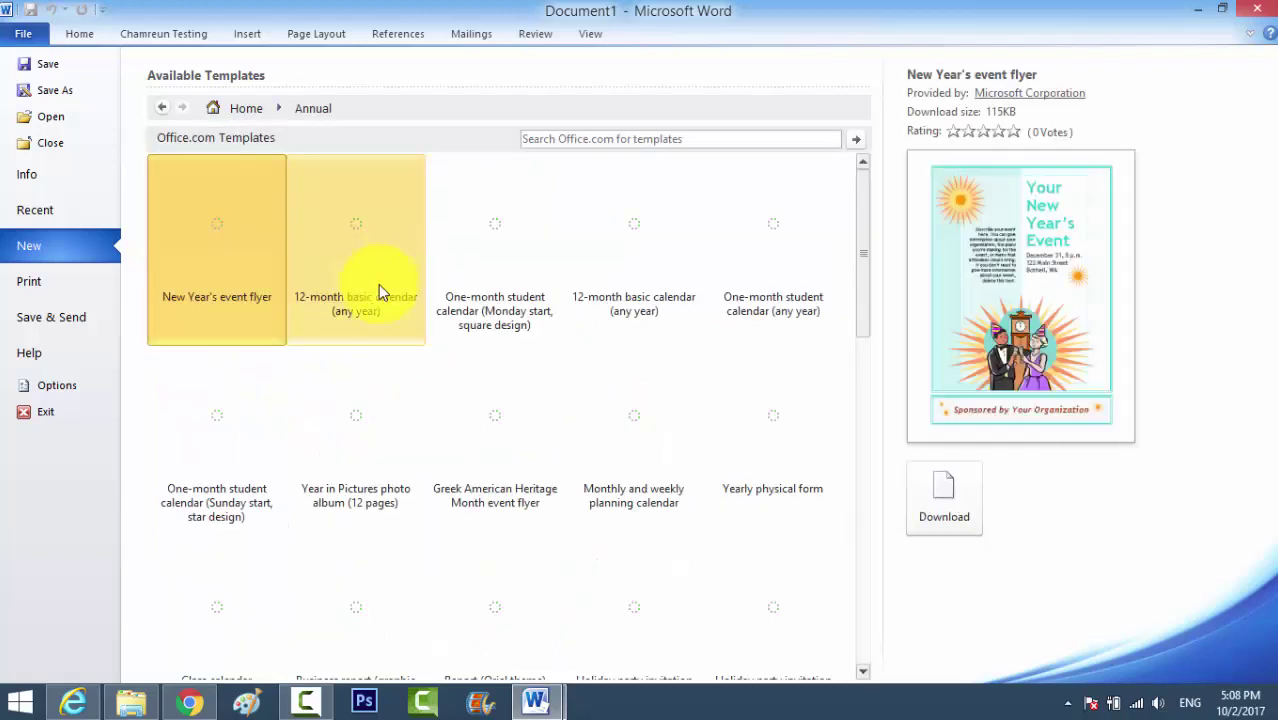
pyautogui.scroll(-3, 440, 395)
pyautogui.scroll(3, 452, 405)
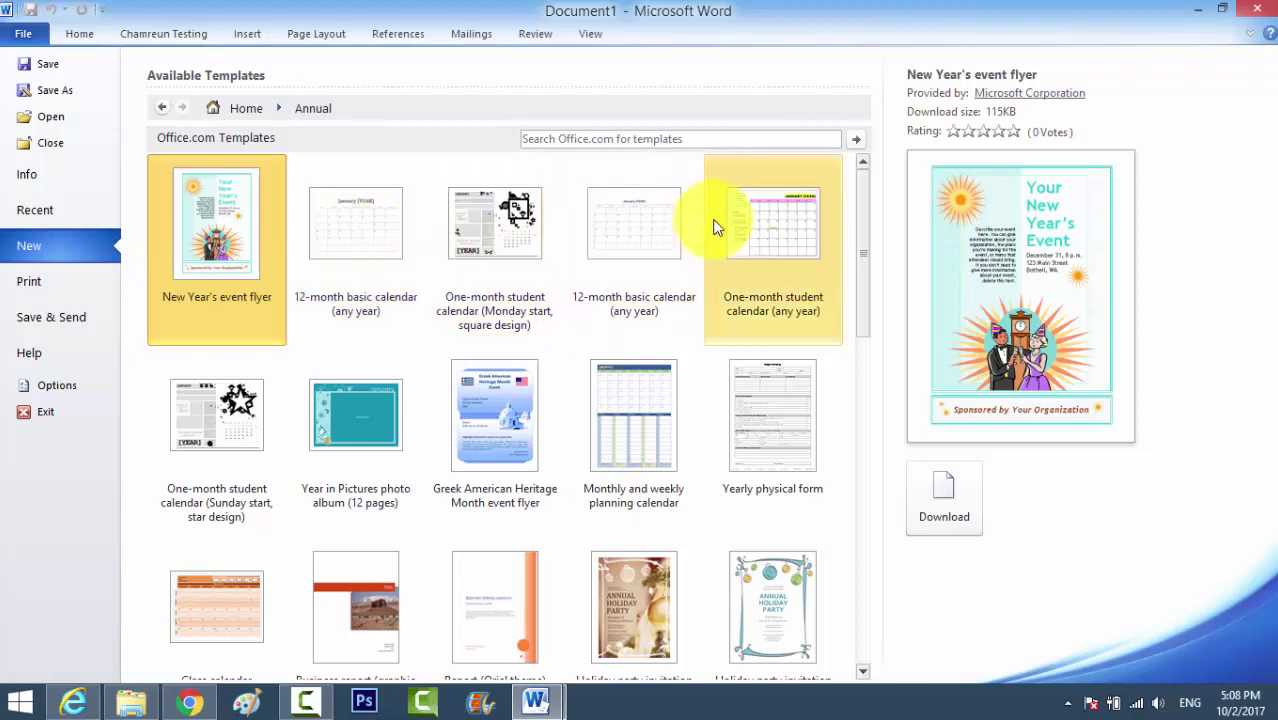
pyautogui.click(761, 238)
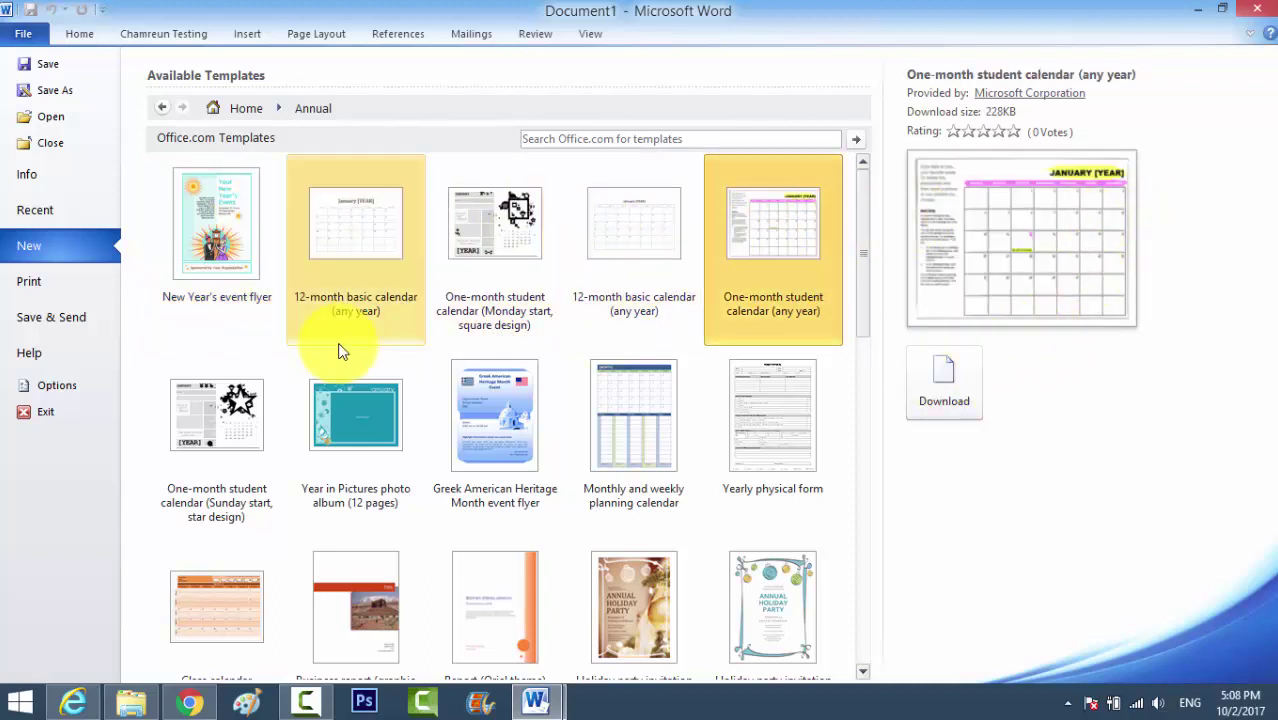
# Return to the template home page and open the Business category
pyautogui.click(254, 115)
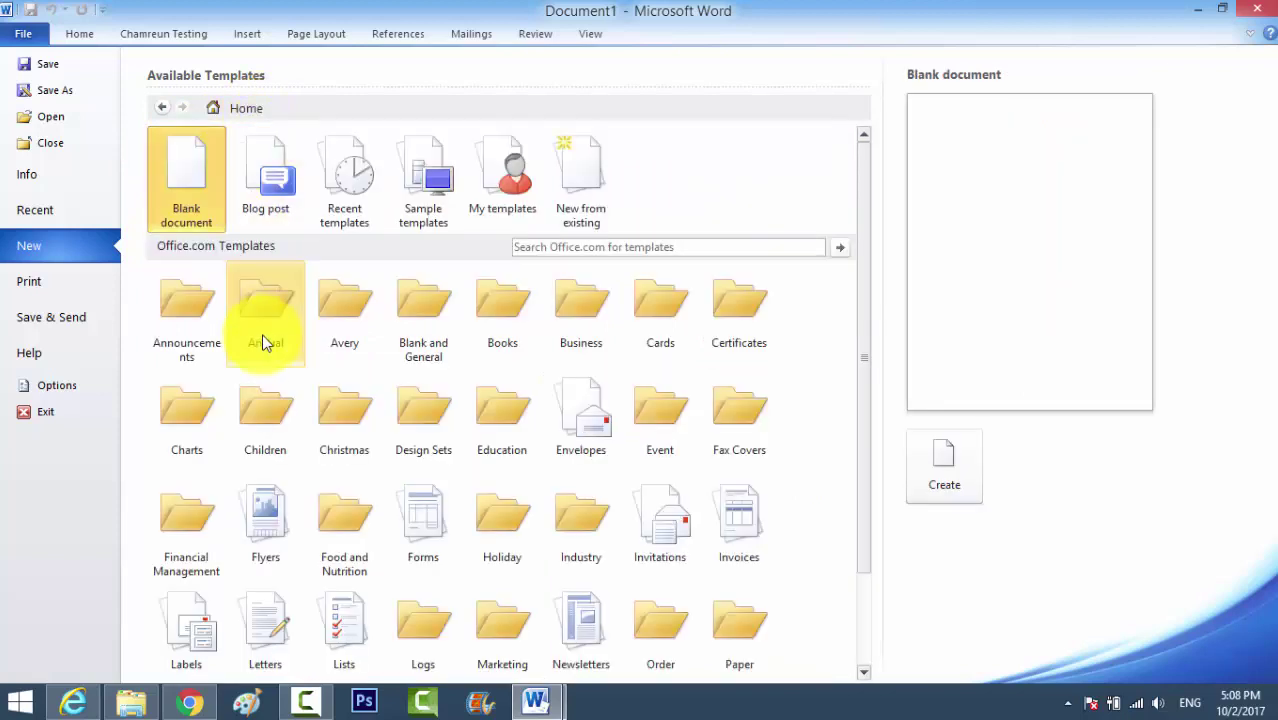
pyautogui.scroll(-1, 265, 335)
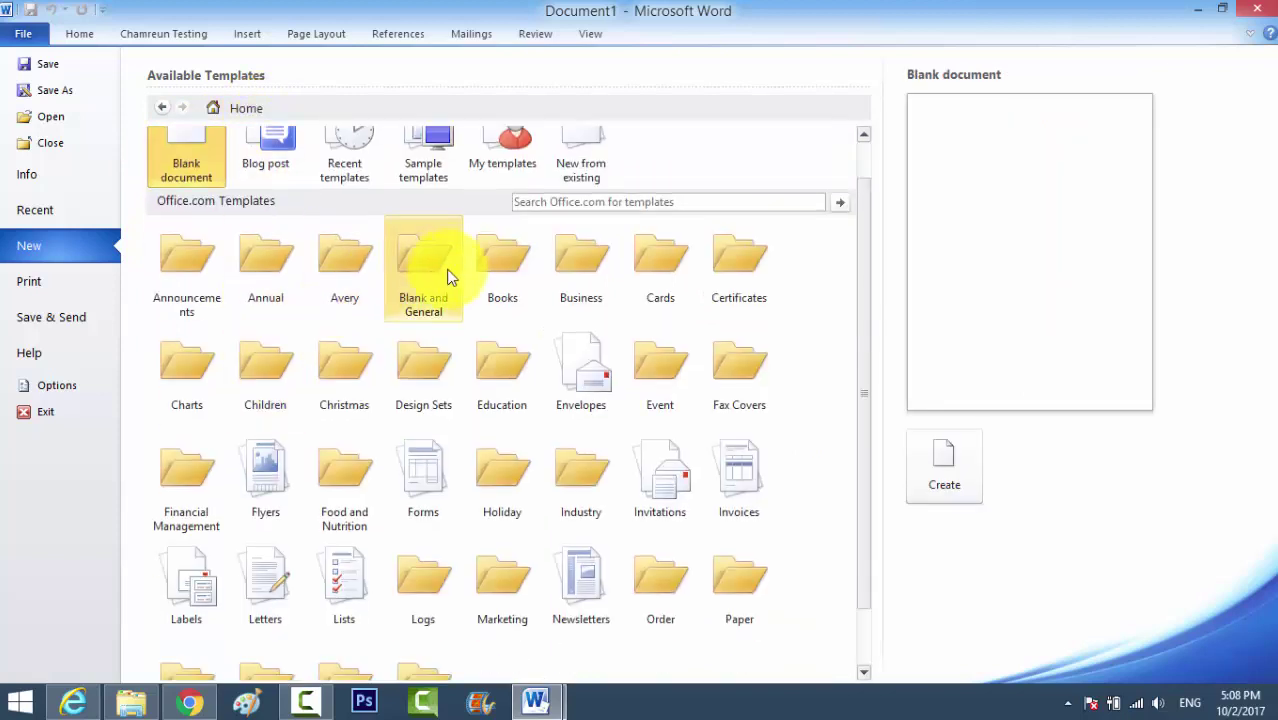
pyautogui.click(590, 277)
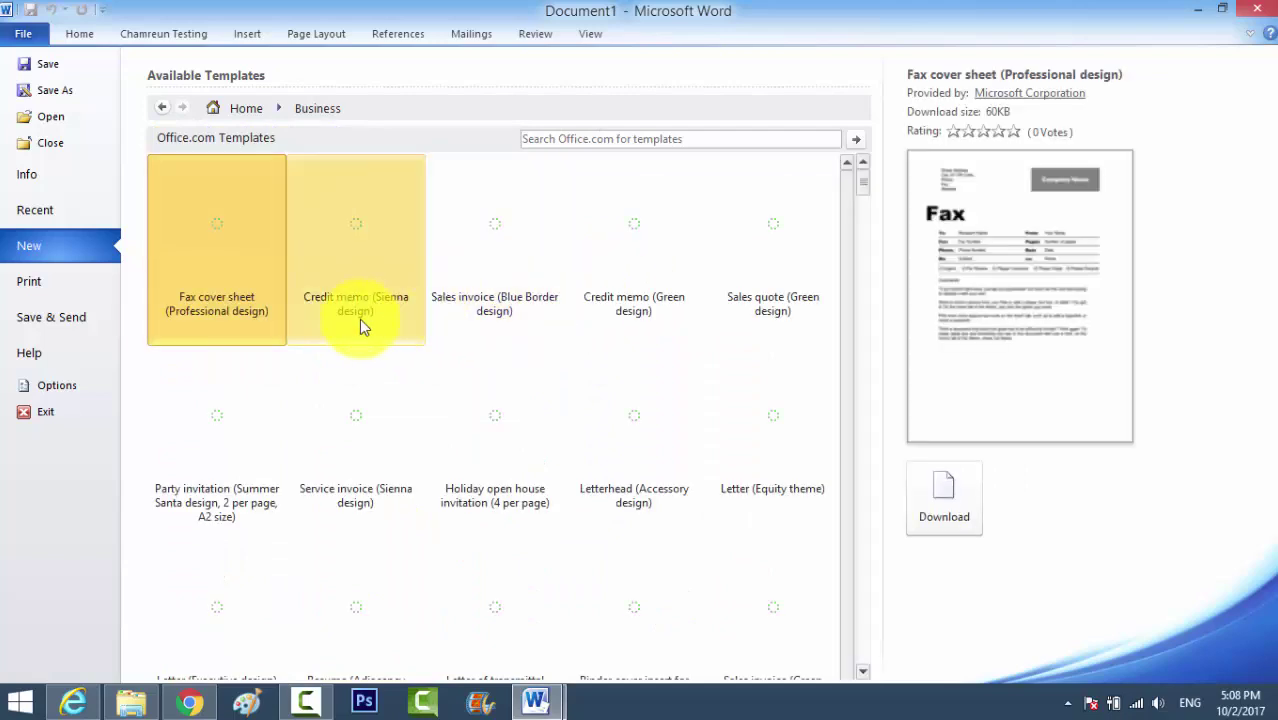
# Go back to the template categories, open Invitations and browse through its invitation designs
pyautogui.click(260, 114)
pyautogui.scroll(-3, 342, 457)
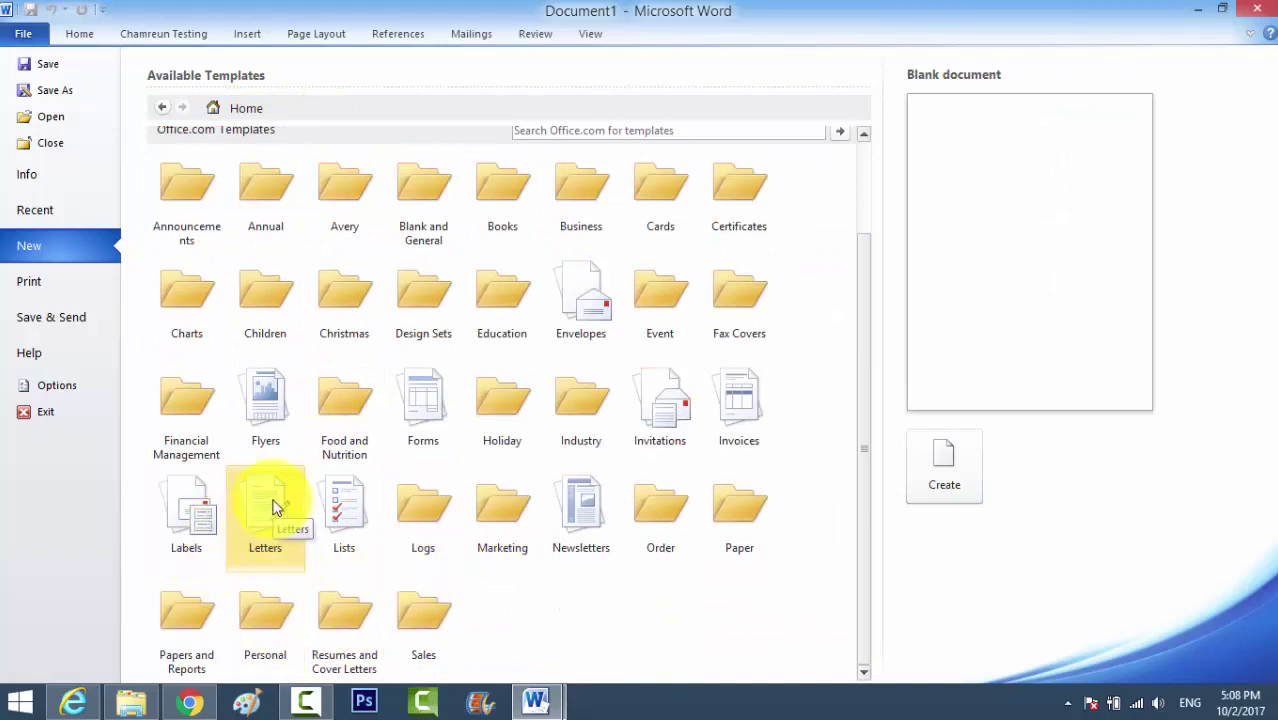
pyautogui.click(672, 414)
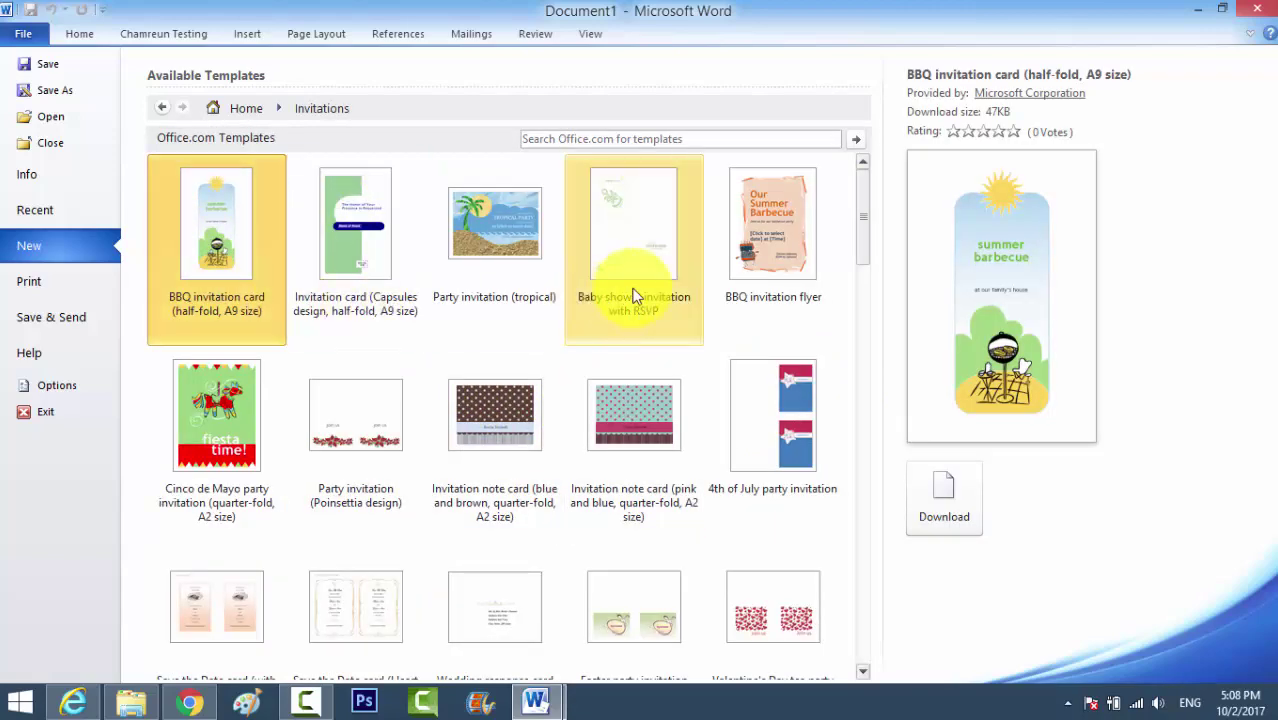
pyautogui.scroll(-3, 640, 298)
pyautogui.scroll(-10, 655, 295)
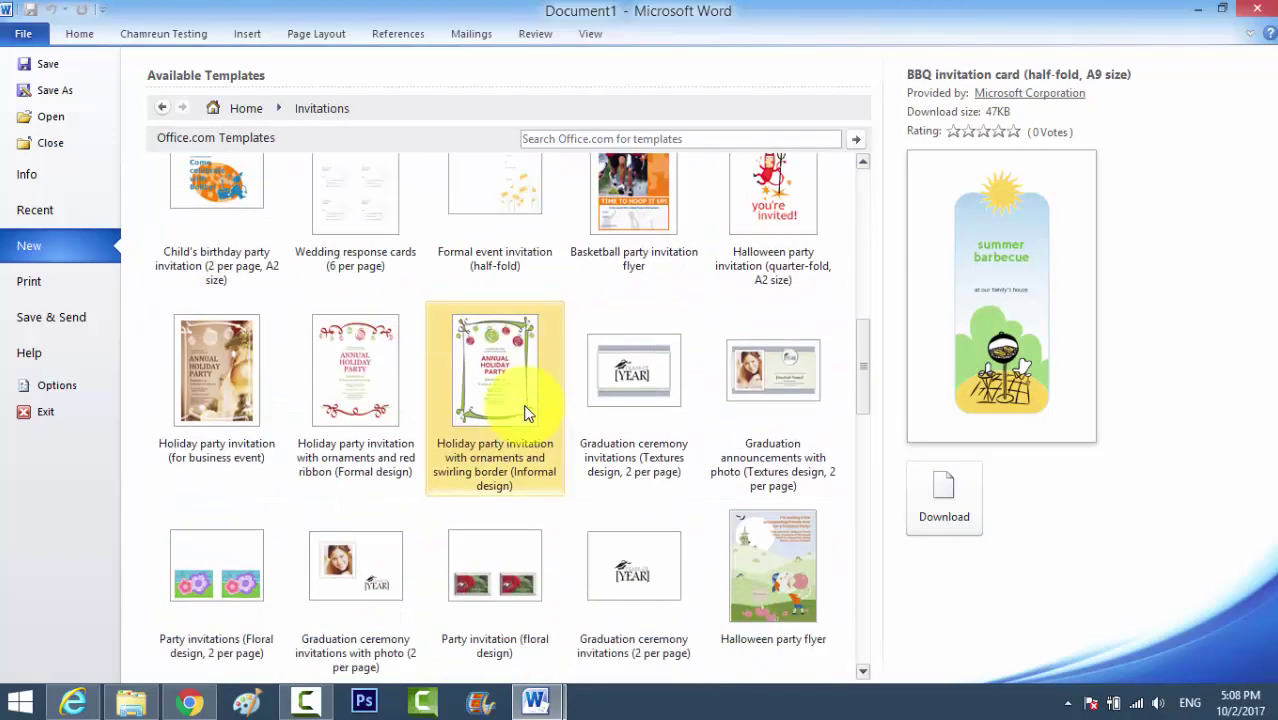
pyautogui.scroll(3, 500, 420)
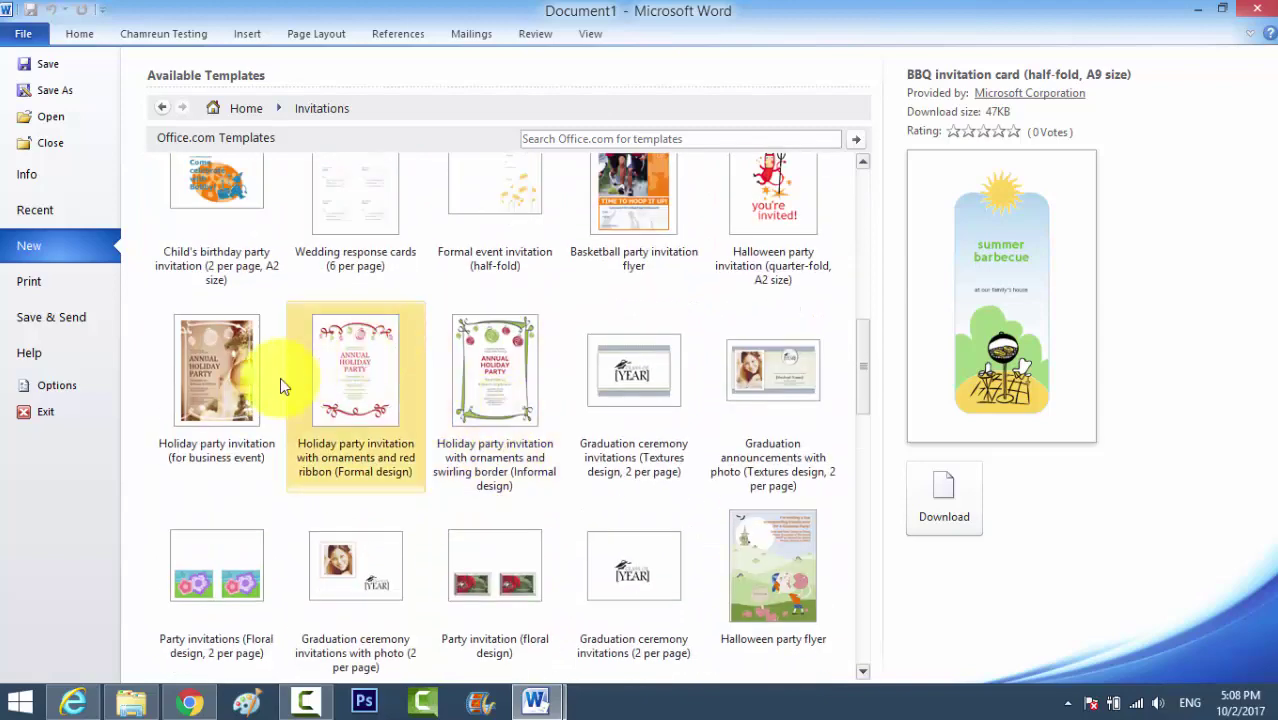
pyautogui.scroll(-3, 295, 392)
pyautogui.scroll(-8, 519, 504)
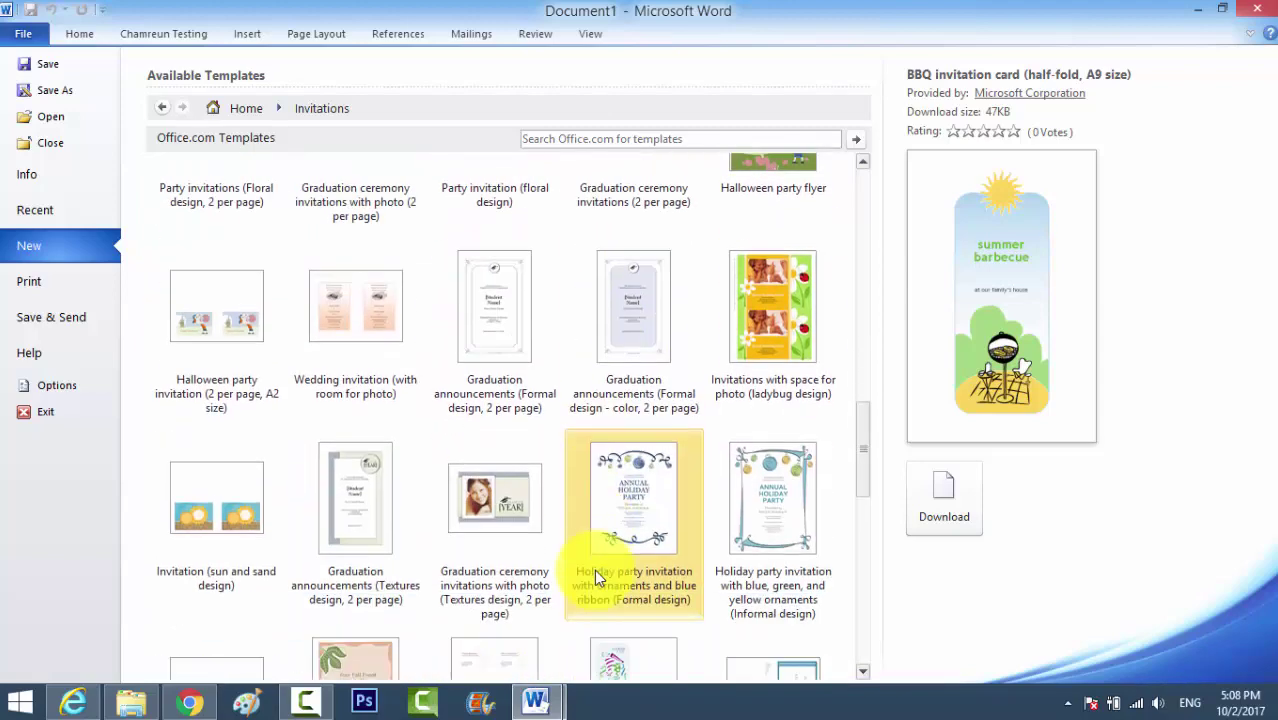
pyautogui.scroll(-3, 594, 574)
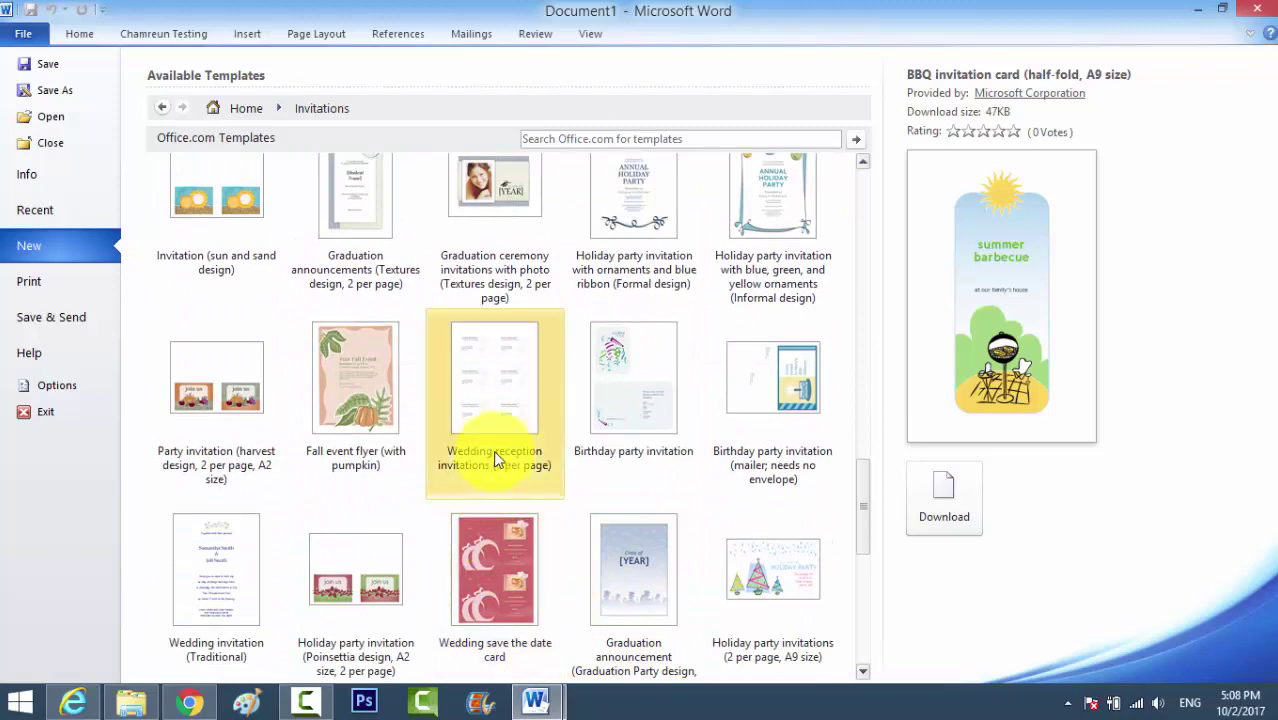
pyautogui.scroll(-3, 508, 445)
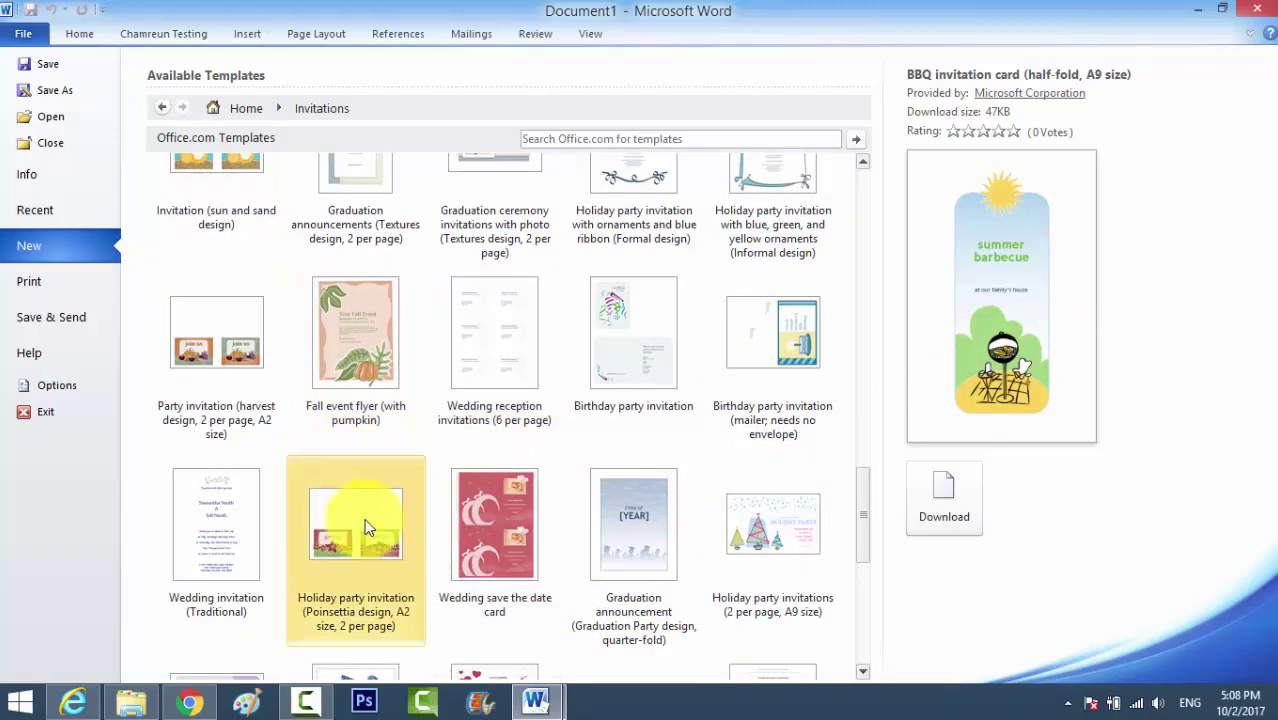
pyautogui.scroll(-7, 745, 434)
pyautogui.scroll(13, 736, 436)
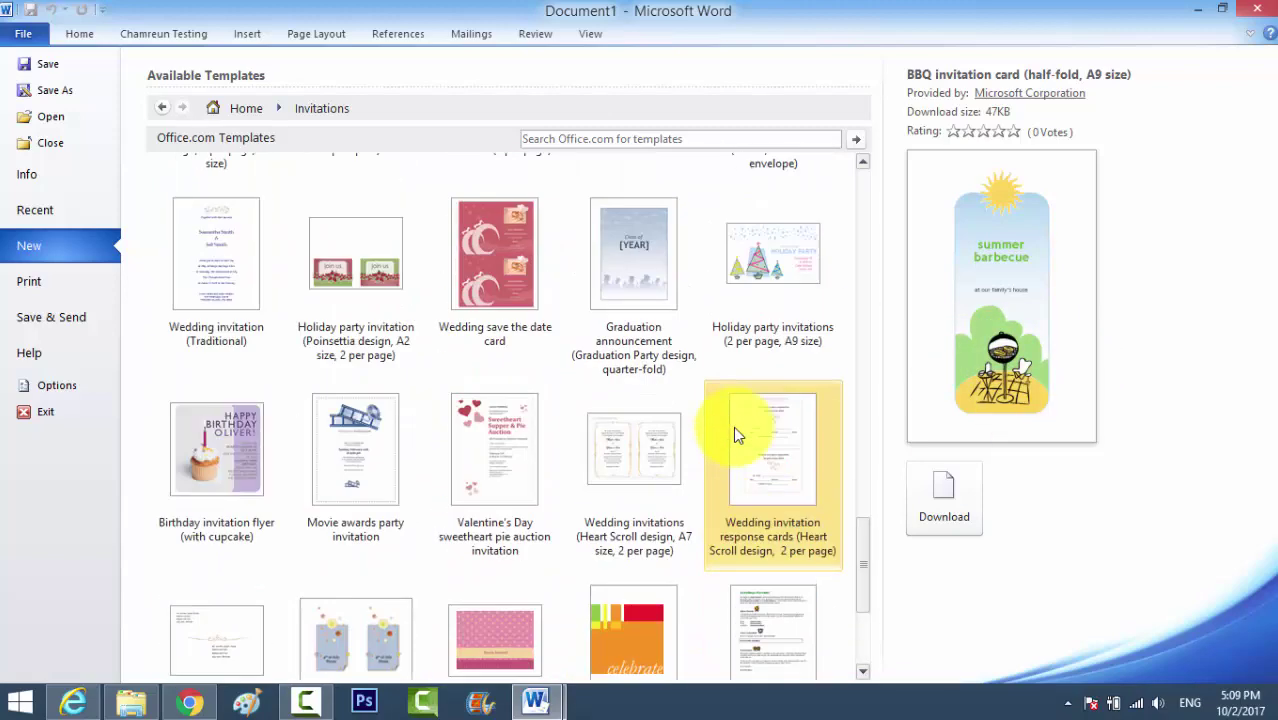
pyautogui.scroll(6, 733, 426)
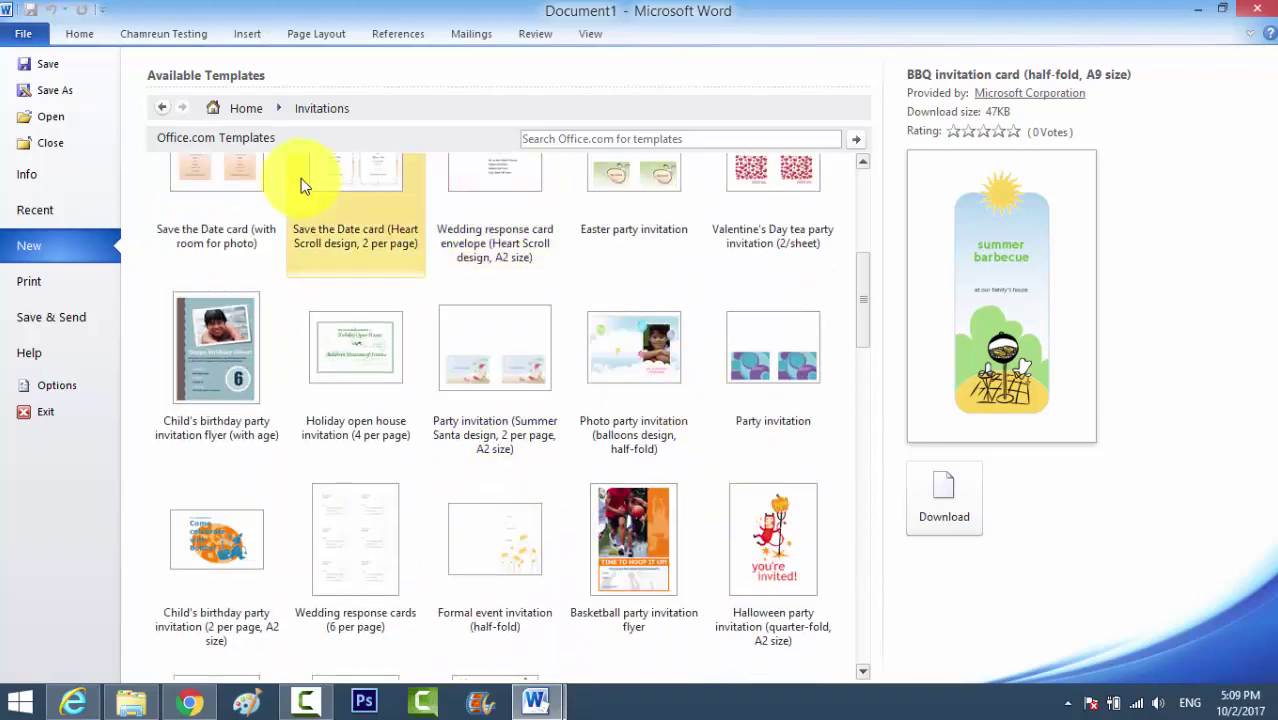
# Return to the template home page, look over the categories and open Letters
pyautogui.click(257, 106)
pyautogui.scroll(-3, 456, 480)
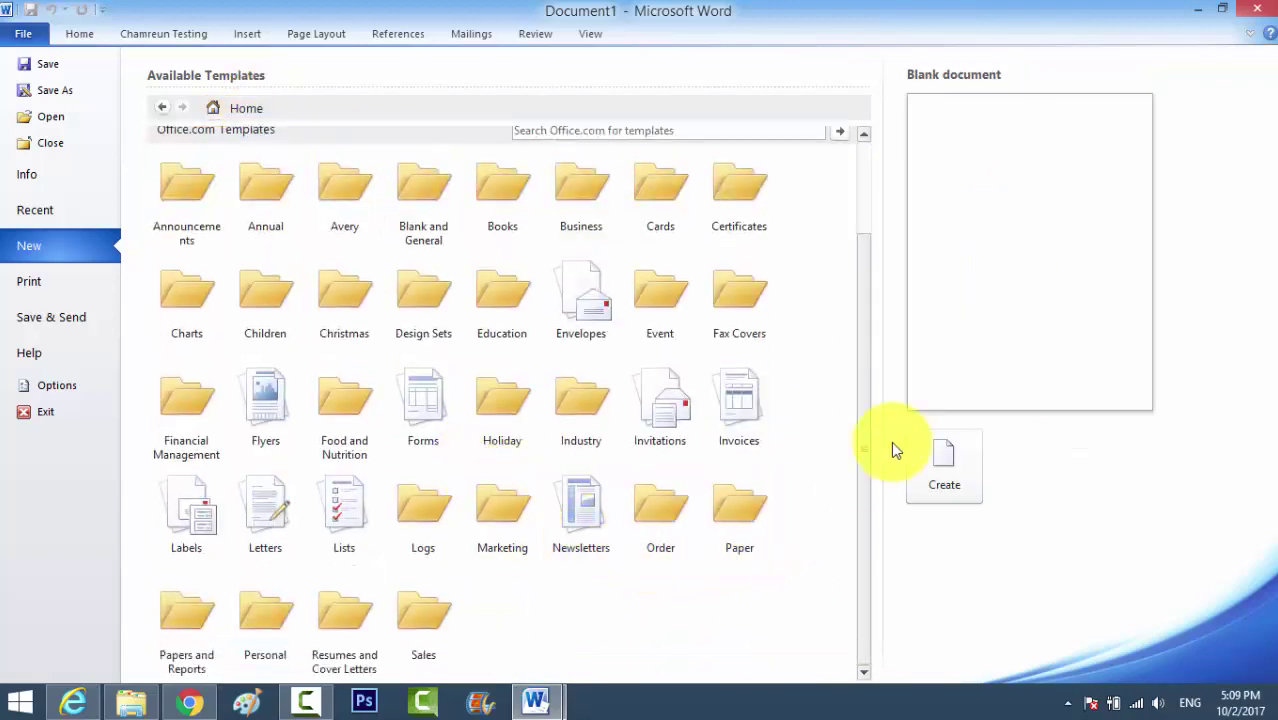
pyautogui.moveTo(860, 529); pyautogui.dragTo(868, 585)
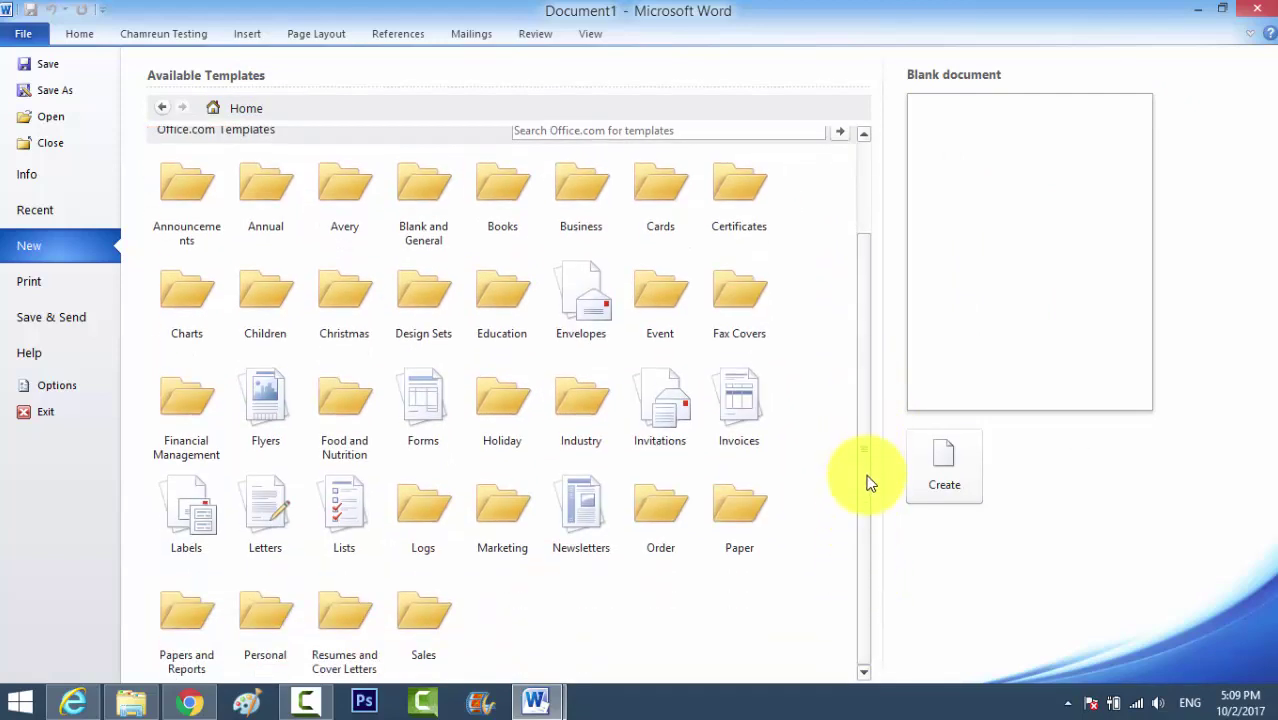
pyautogui.moveTo(867, 476); pyautogui.dragTo(873, 543)
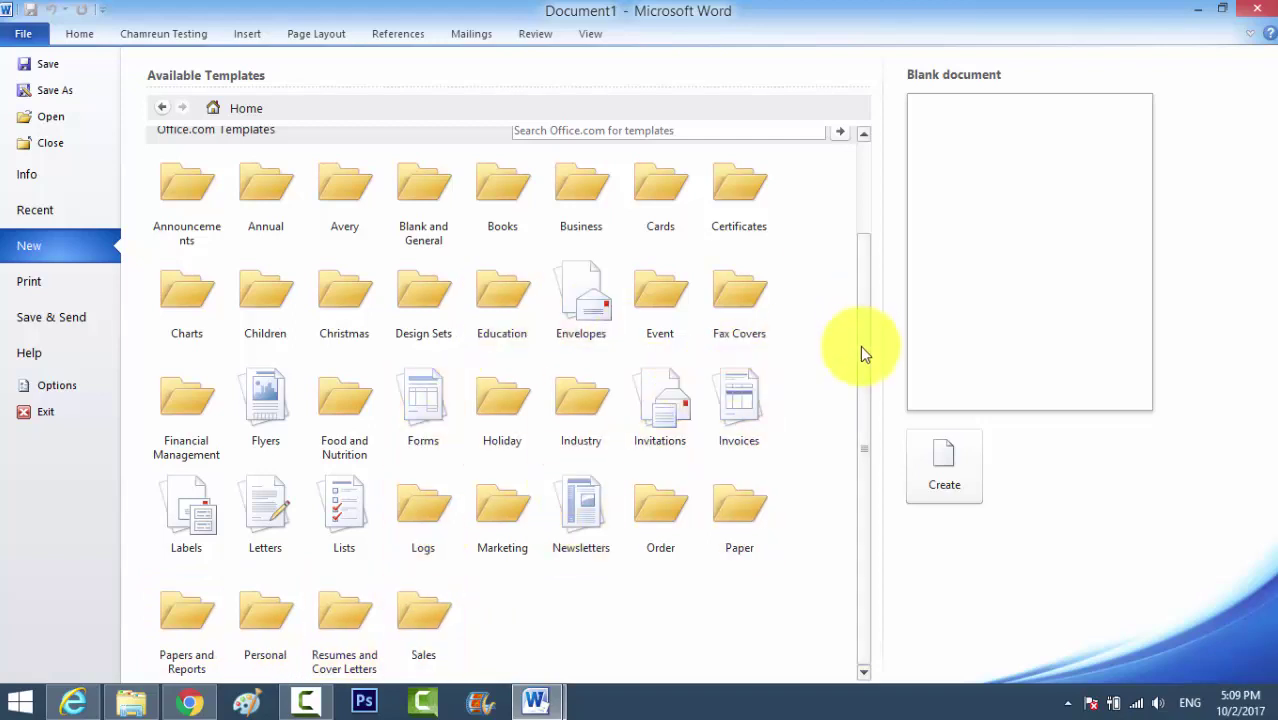
pyautogui.moveTo(861, 351); pyautogui.dragTo(864, 392)
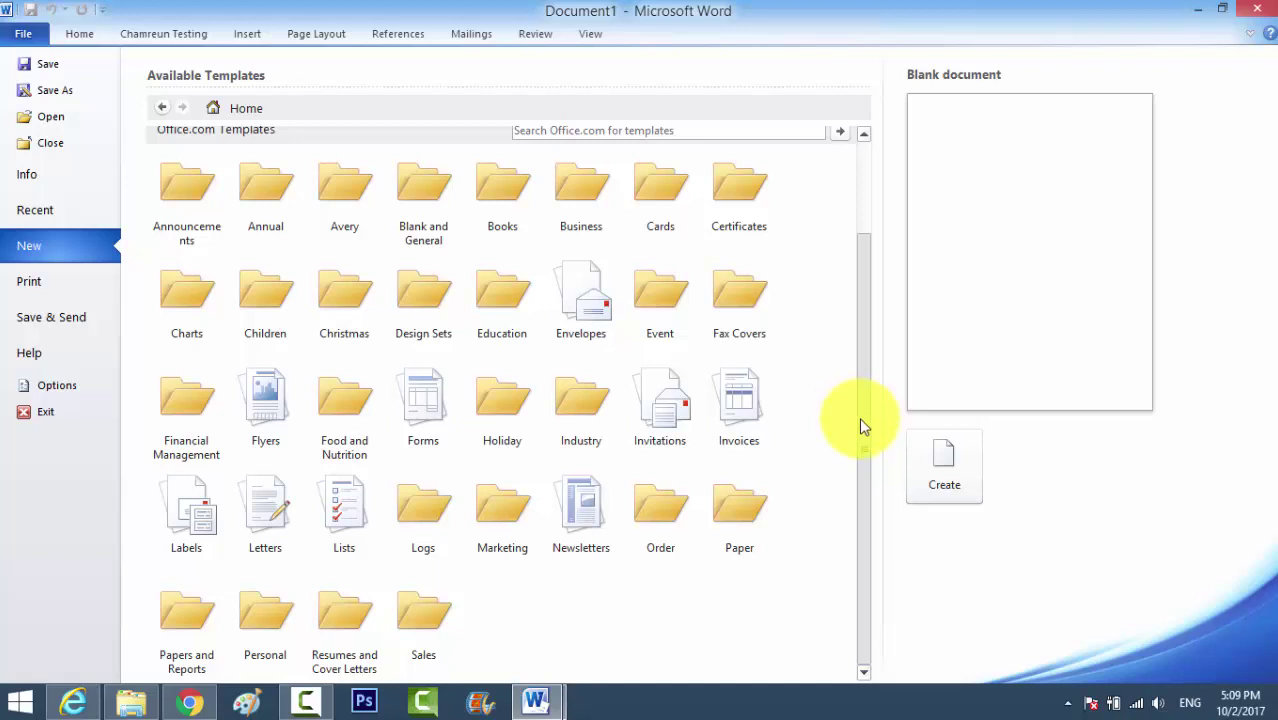
pyautogui.moveTo(859, 417); pyautogui.dragTo(853, 379)
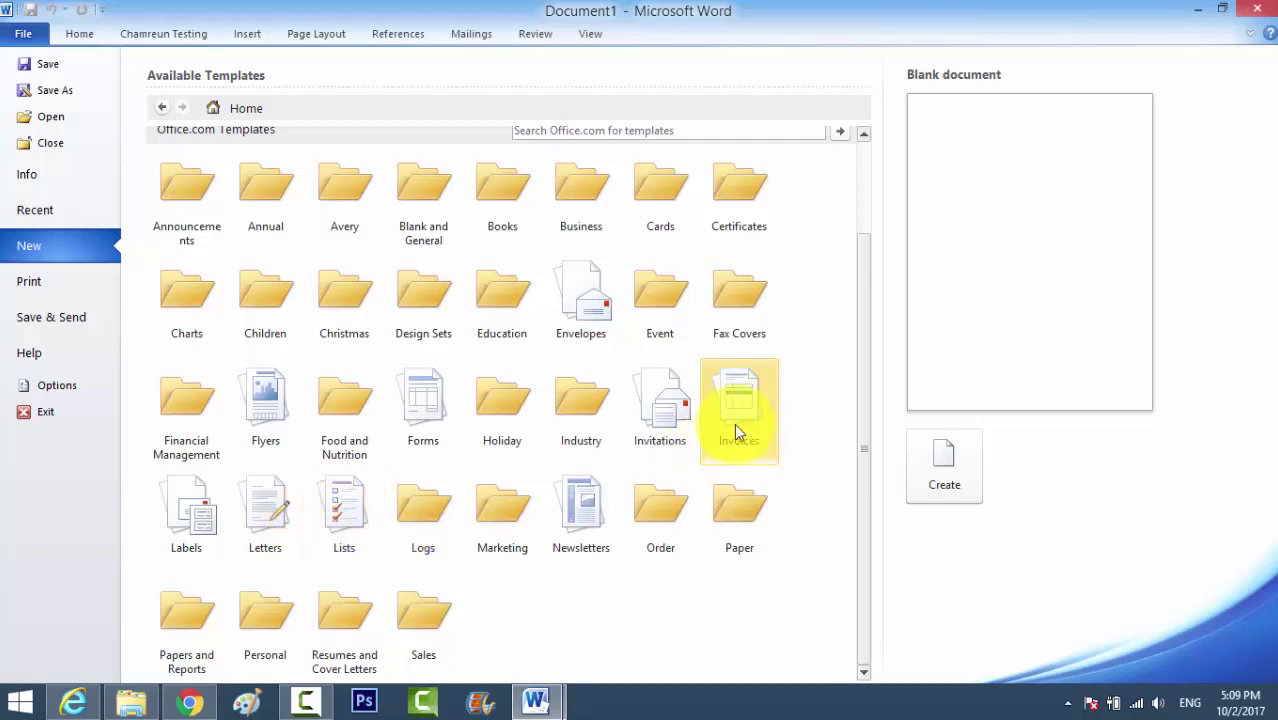
pyautogui.click(255, 505)
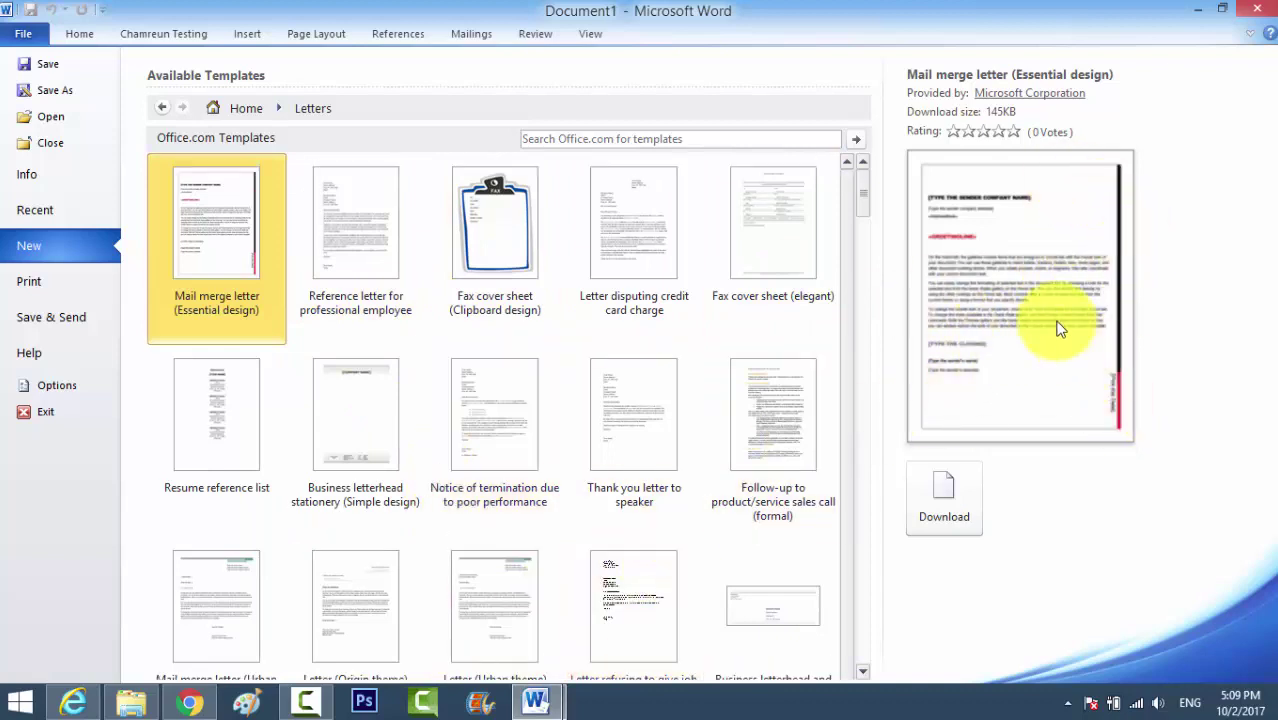
# Download the Mail merge letter (Essential design) template as a new document and look through its page
pyautogui.click(948, 500)
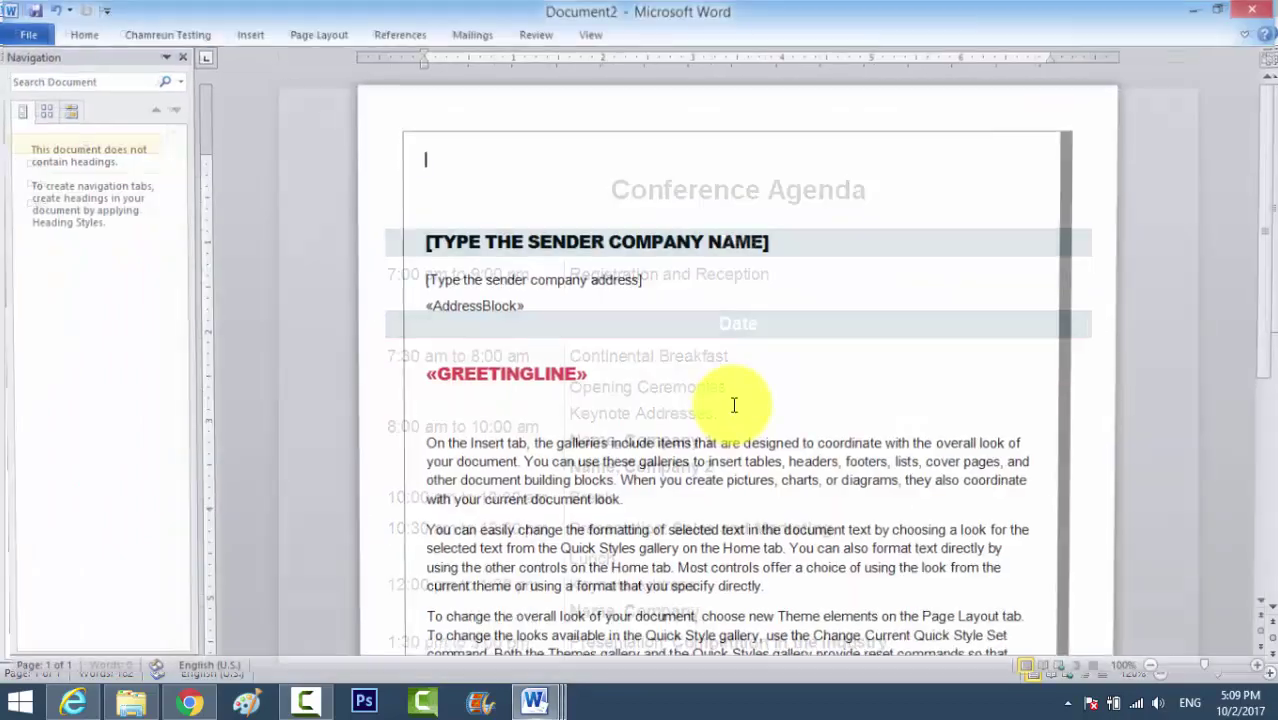
pyautogui.scroll(-6, 690, 395)
pyautogui.scroll(-2, 693, 405)
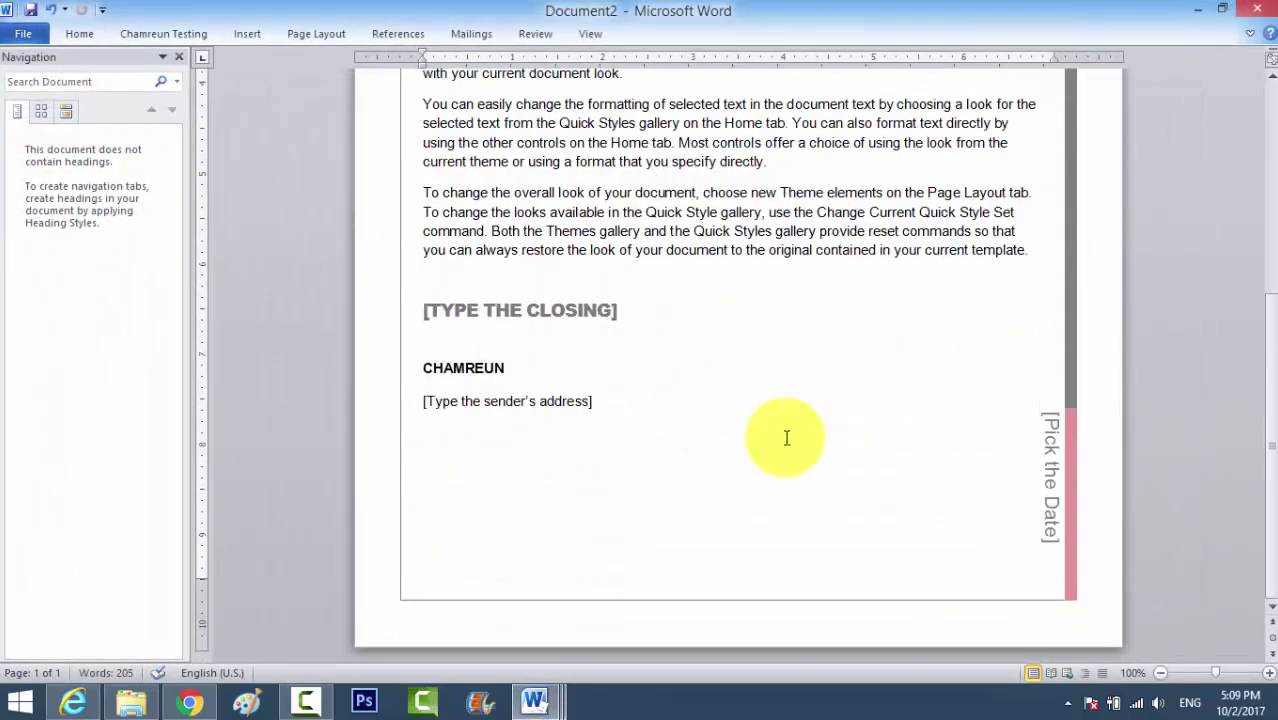
pyautogui.scroll(2, 787, 436)
pyautogui.scroll(8, 805, 470)
# Fill in the letter's sender company name as SAMCHAMREUN CHANNEL
pyautogui.click(645, 240)
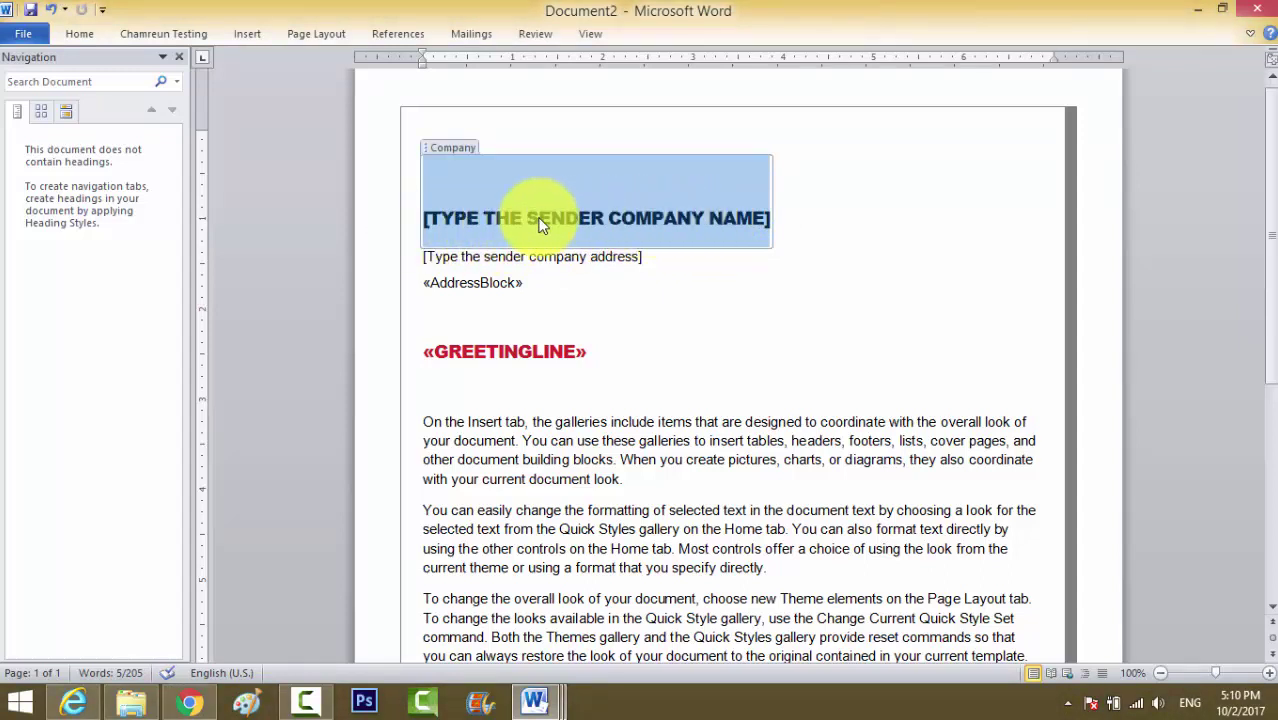
pyautogui.write('SAMCHAMREUN CHANNEL')
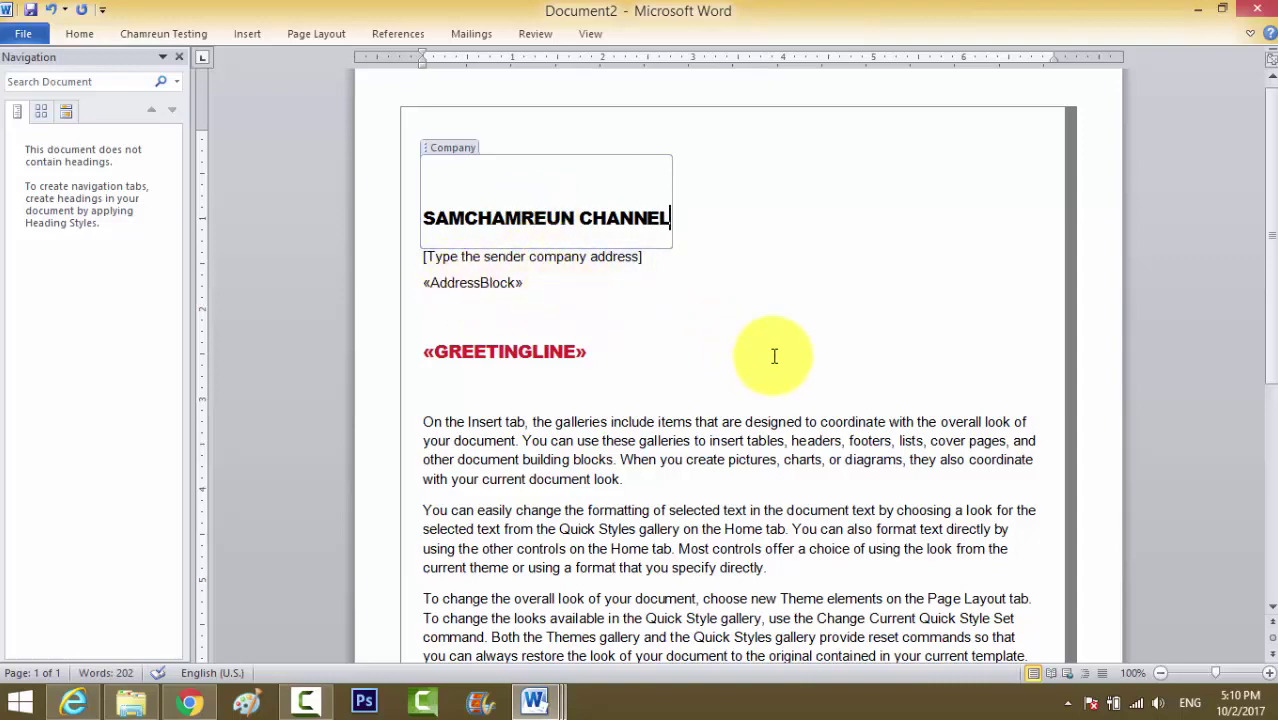
pyautogui.scroll(-2, 790, 352)
pyautogui.scroll(3, 836, 428)
# Zoom in to 170% and examine the letter's company name, address block and greeting line
pyautogui.keyDown('ctrl'); pyautogui.scroll(7, 741, 405); pyautogui.keyUp('ctrl')
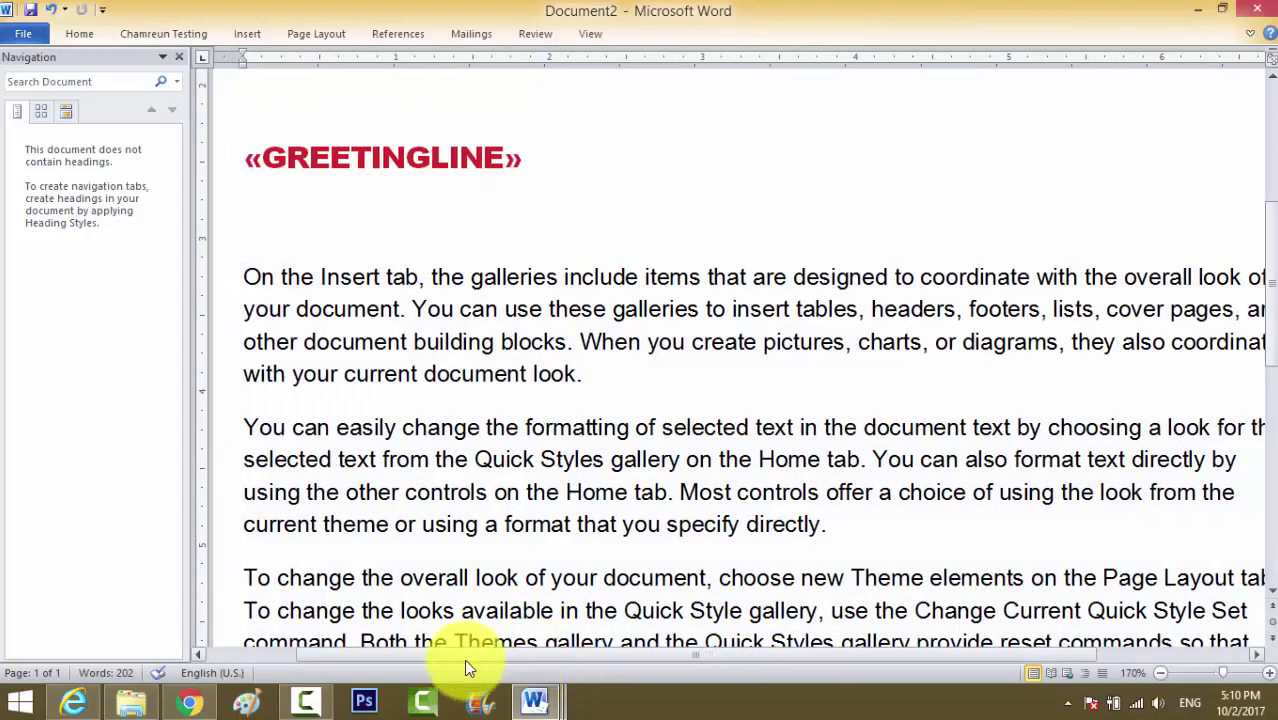
pyautogui.moveTo(465, 655); pyautogui.dragTo(373, 655)
pyautogui.scroll(4, 535, 370)
pyautogui.scroll(1, 535, 370)
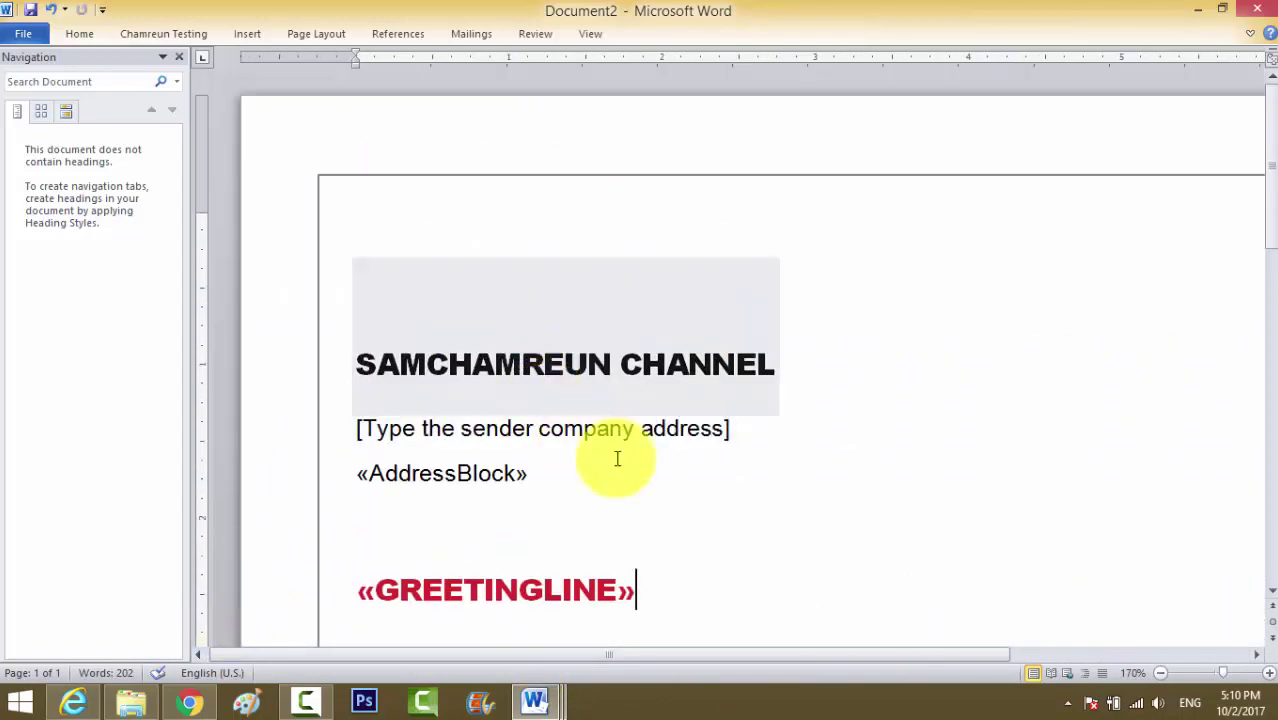
pyautogui.click(521, 590)
pyautogui.click(721, 552)
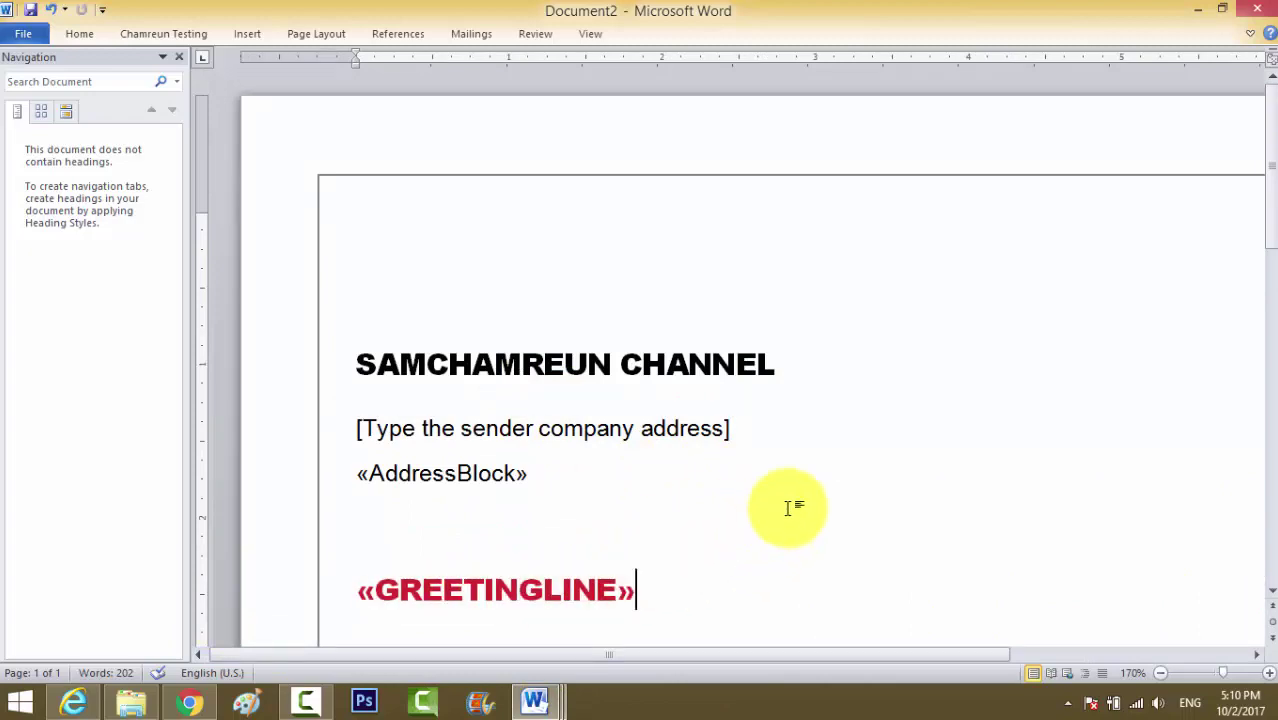
pyautogui.scroll(-4, 736, 548)
pyautogui.scroll(4, 756, 522)
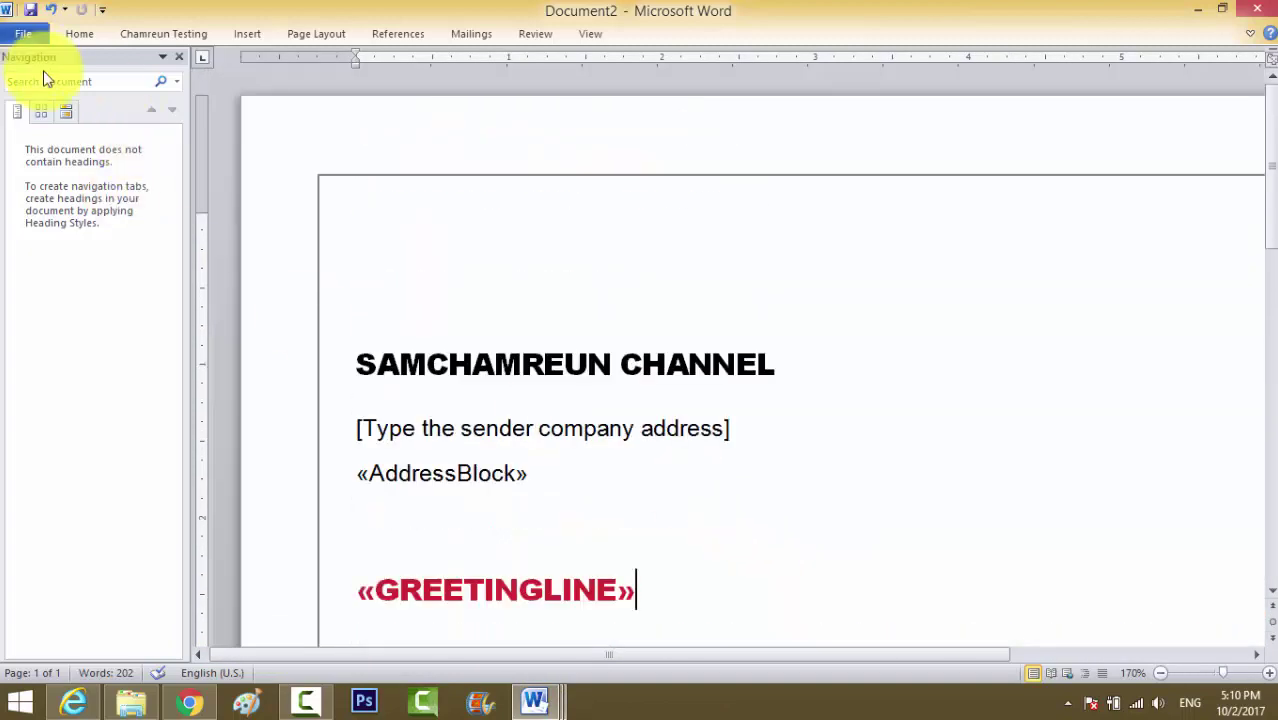
# Close the mail merge letter and the Conference Agenda document without saving either one
pyautogui.click(1258, 14)
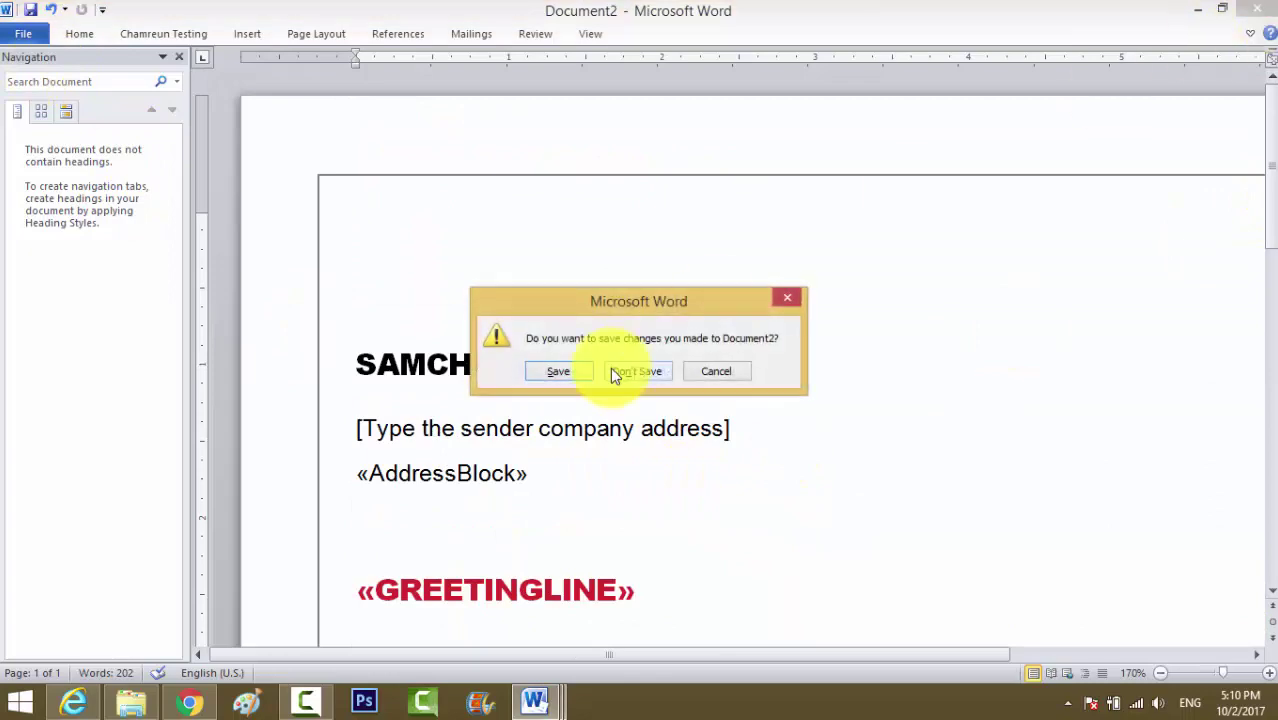
pyautogui.click(637, 373)
pyautogui.scroll(-4, 760, 375)
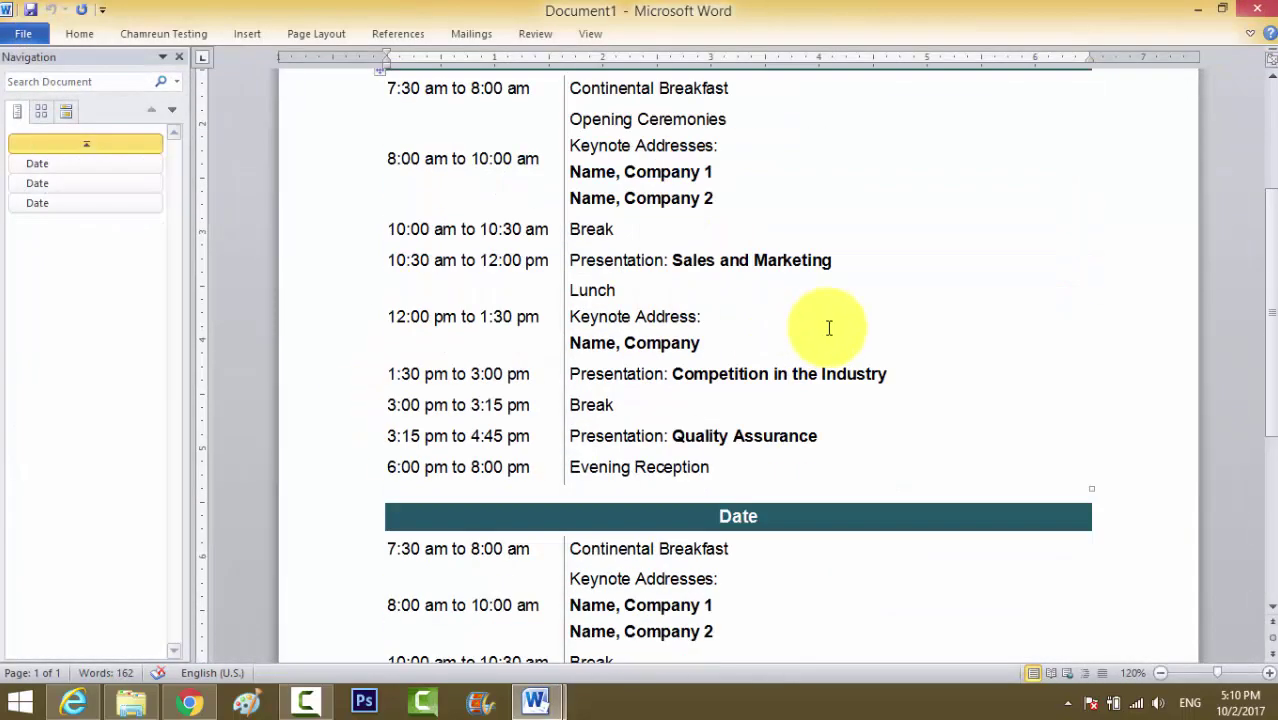
pyautogui.scroll(4, 860, 333)
pyautogui.click(1258, 10)
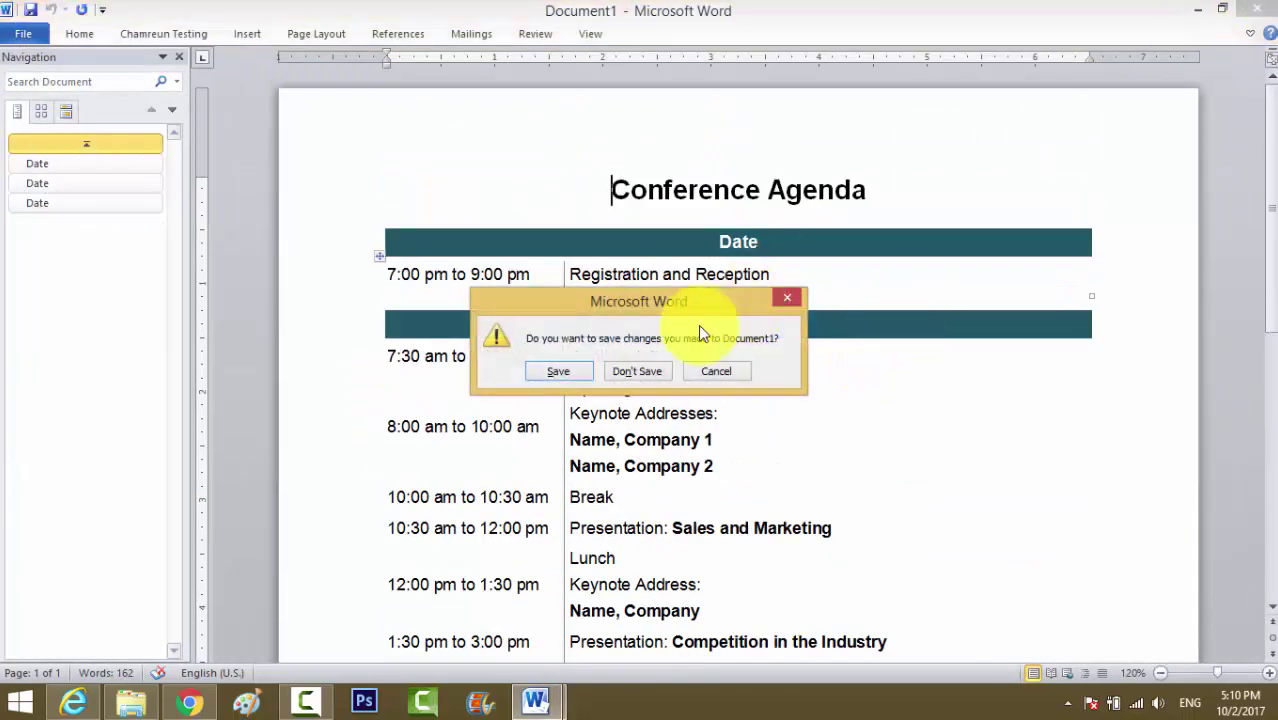
pyautogui.click(637, 372)
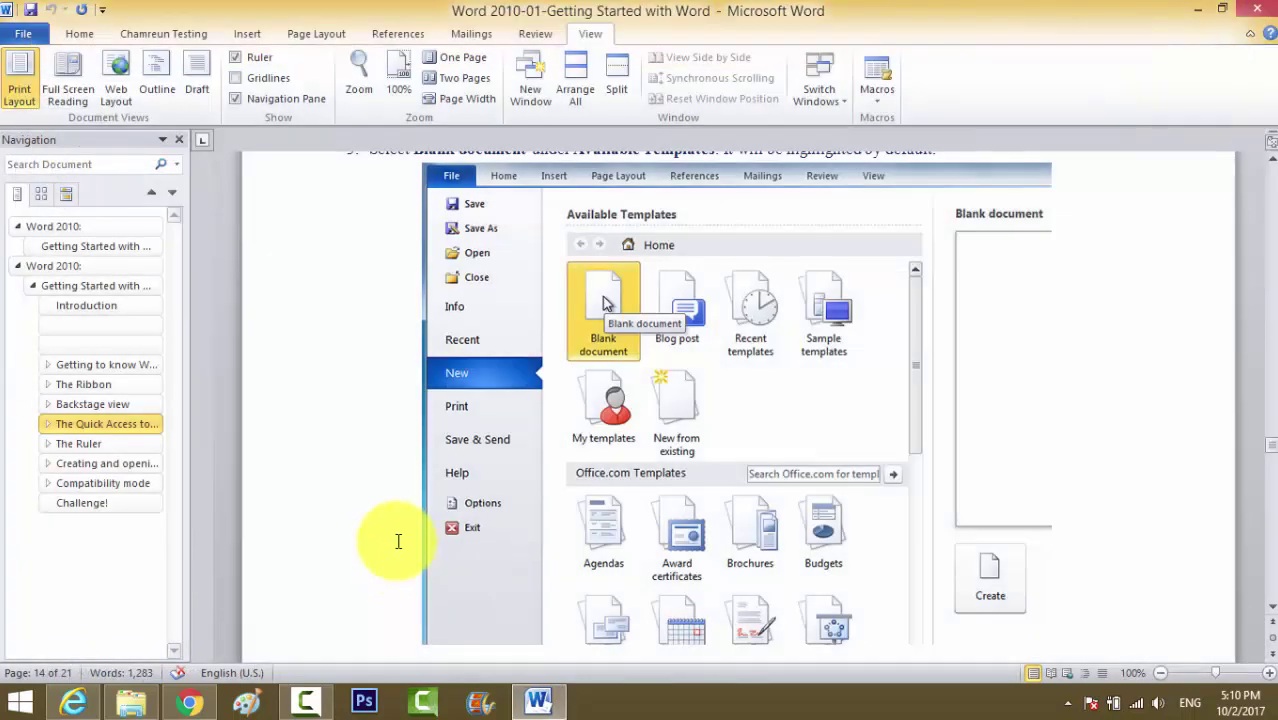
# Skim the guide's steps for creating a document, open the new-document templates and look over the Office.com categories
pyautogui.scroll(-4, 730, 505)
pyautogui.scroll(10, 739, 497)
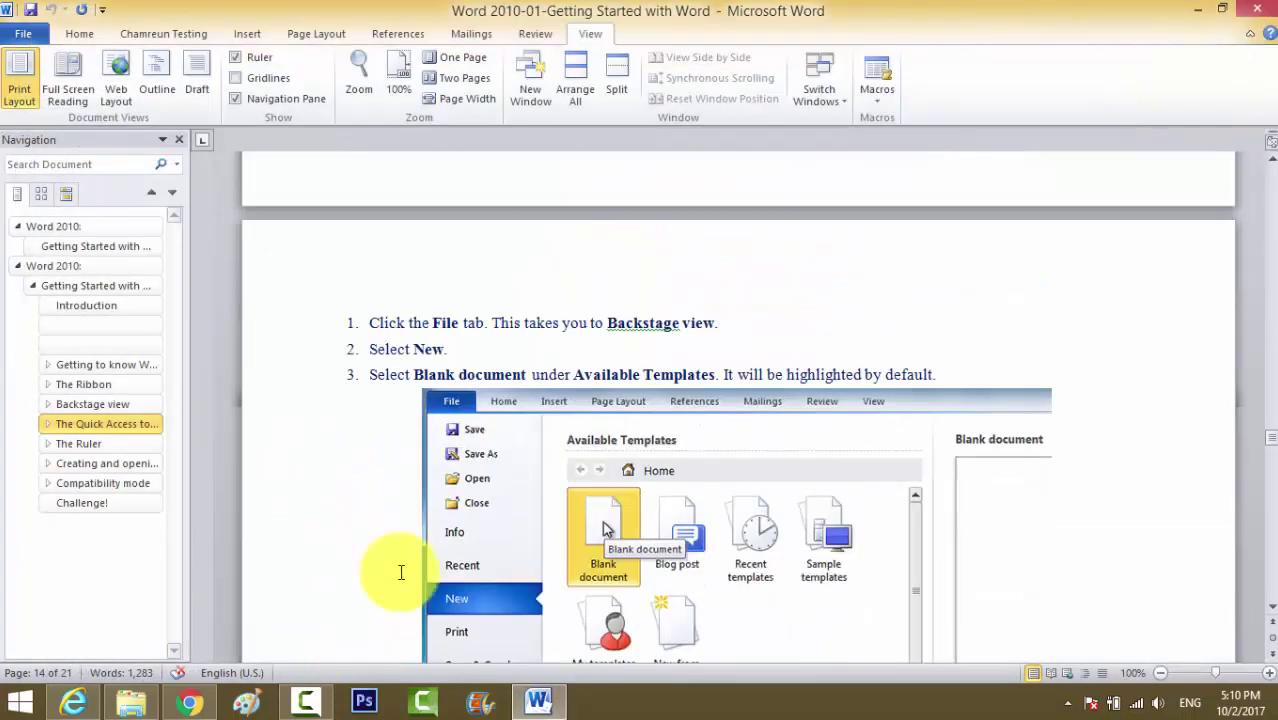
pyautogui.scroll(5, 401, 572)
pyautogui.click(23, 33)
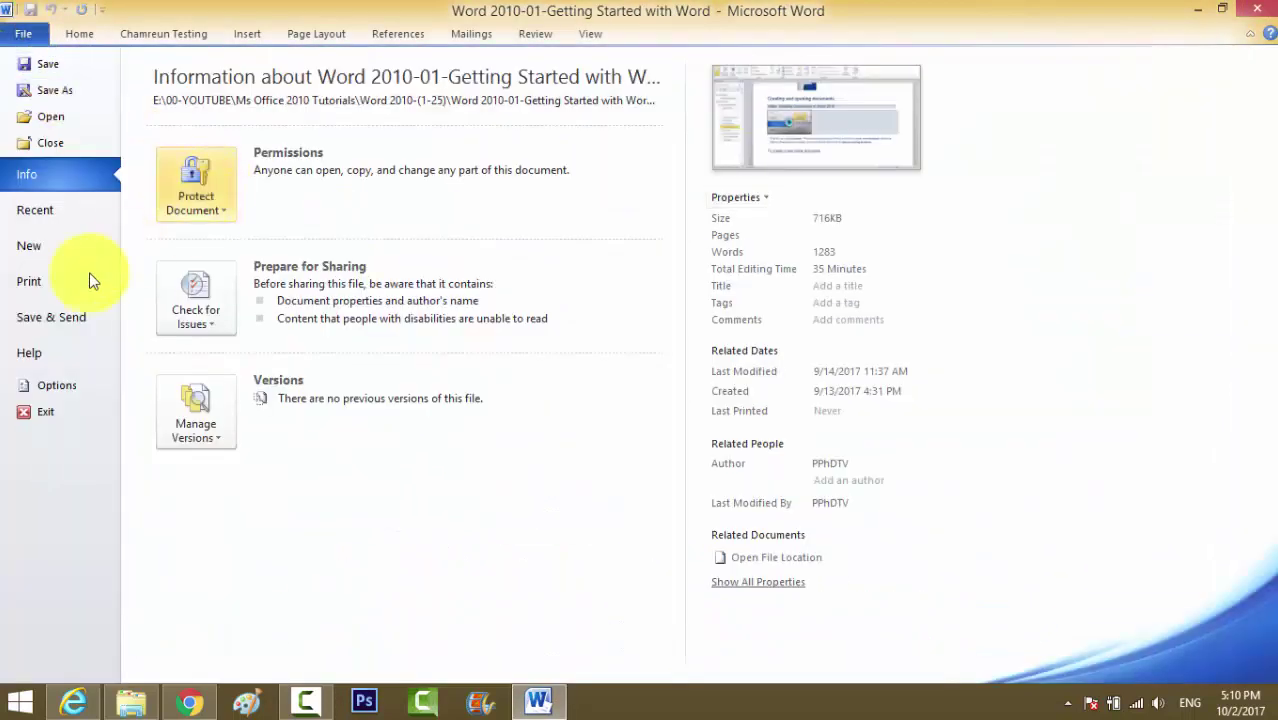
pyautogui.click(51, 254)
pyautogui.scroll(-3, 530, 300)
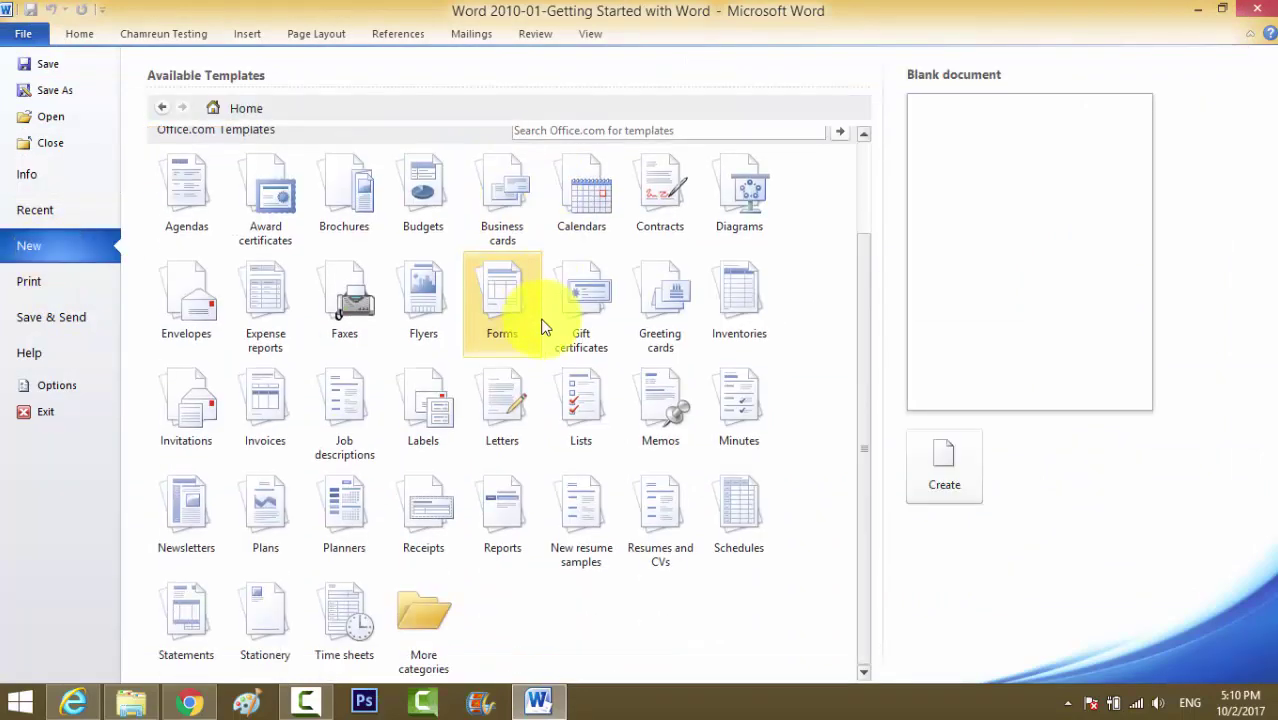
pyautogui.scroll(2, 540, 325)
pyautogui.scroll(-2, 481, 264)
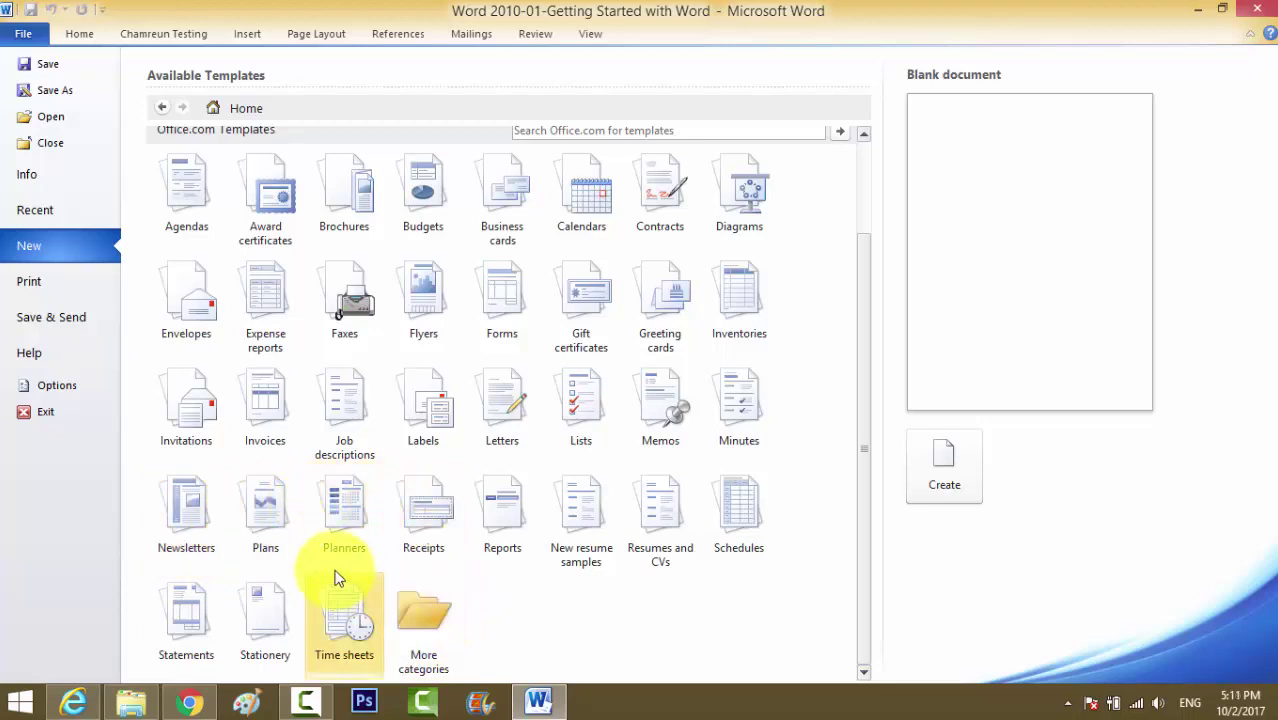
# Open the Plans template category and look through the lists of added and removed categories
pyautogui.click(255, 520)
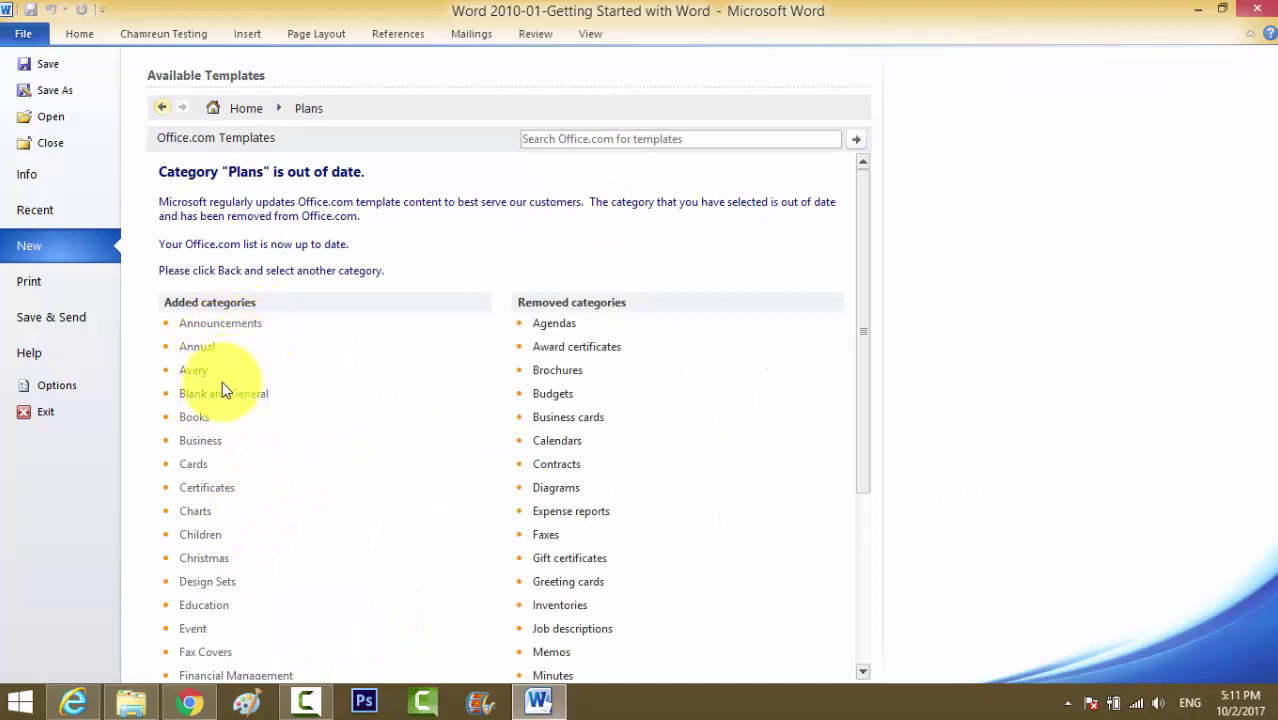
pyautogui.scroll(-3, 205, 480)
pyautogui.scroll(3, 205, 482)
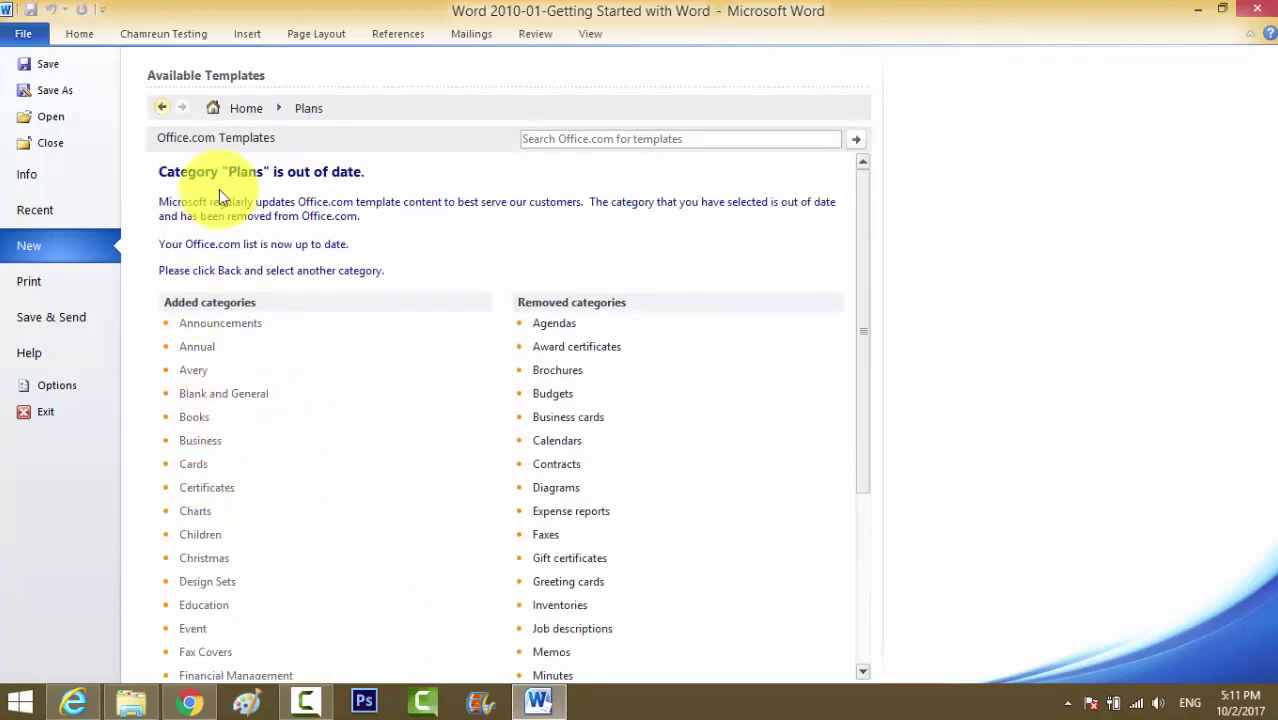
# Return to the template home page, look over the refreshed categories and open Event
pyautogui.click(251, 106)
pyautogui.scroll(-2, 285, 490)
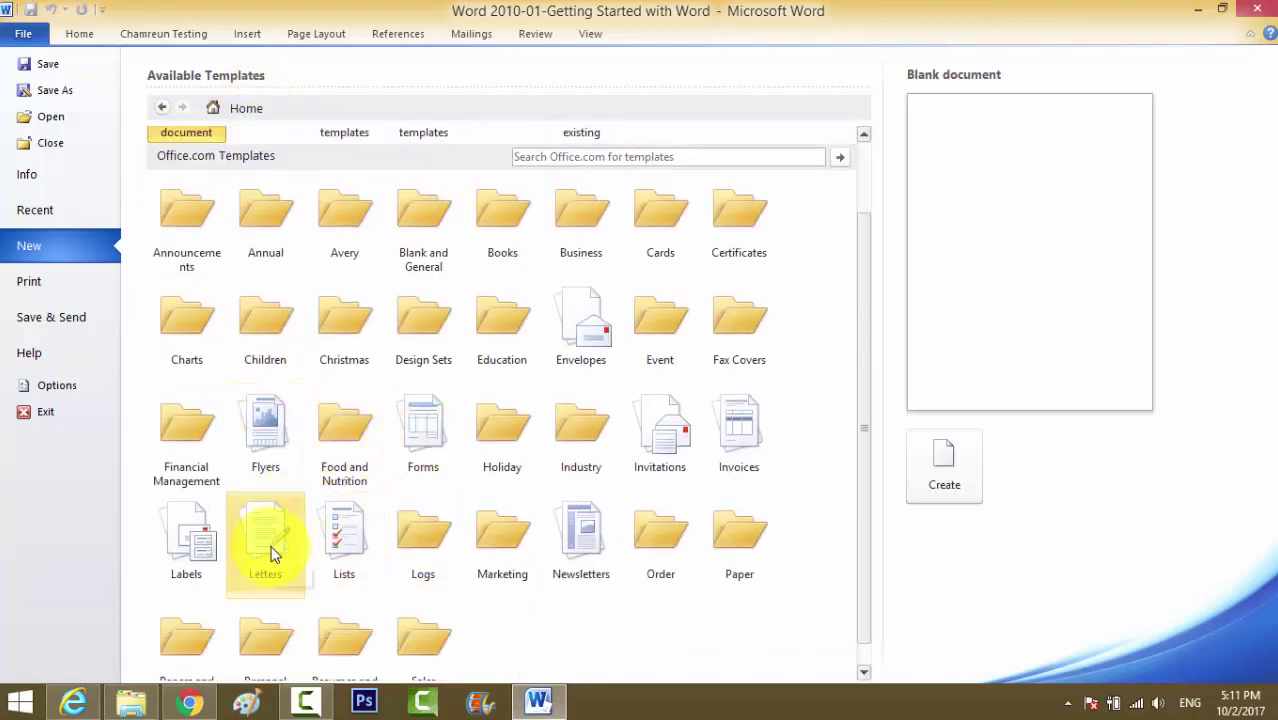
pyautogui.scroll(-1, 273, 555)
pyautogui.scroll(3, 278, 553)
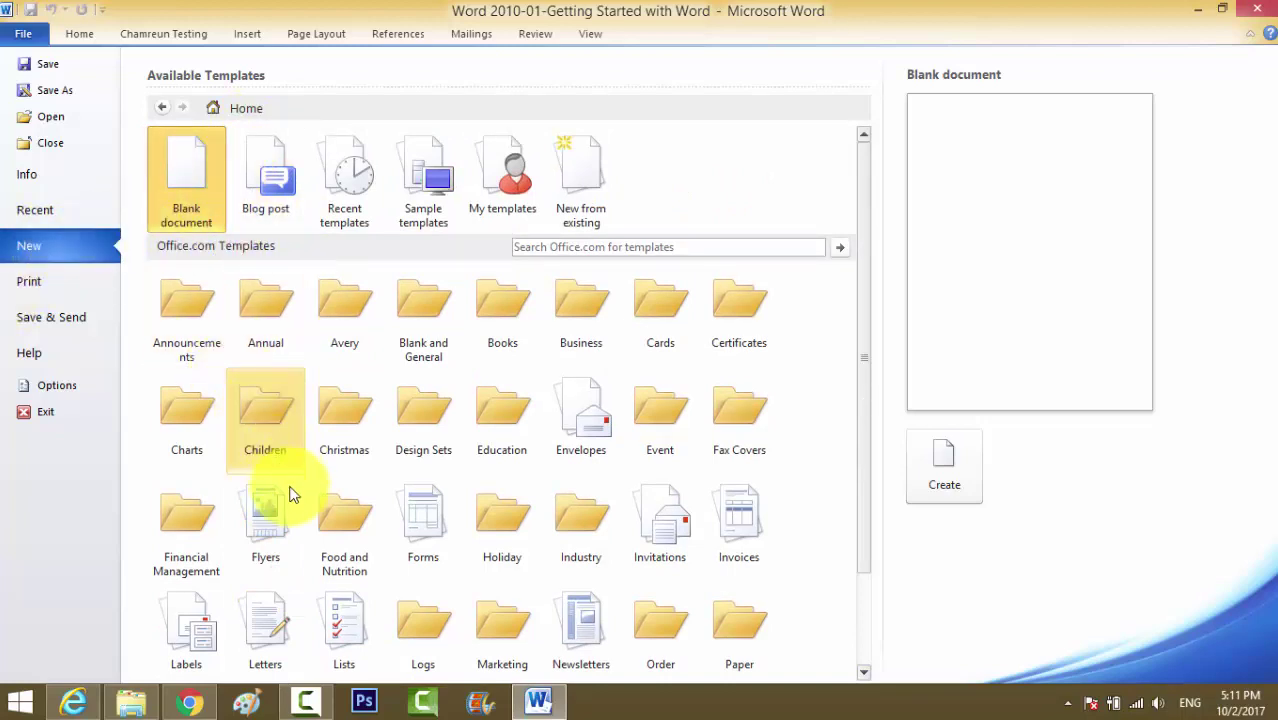
pyautogui.scroll(-3, 295, 500)
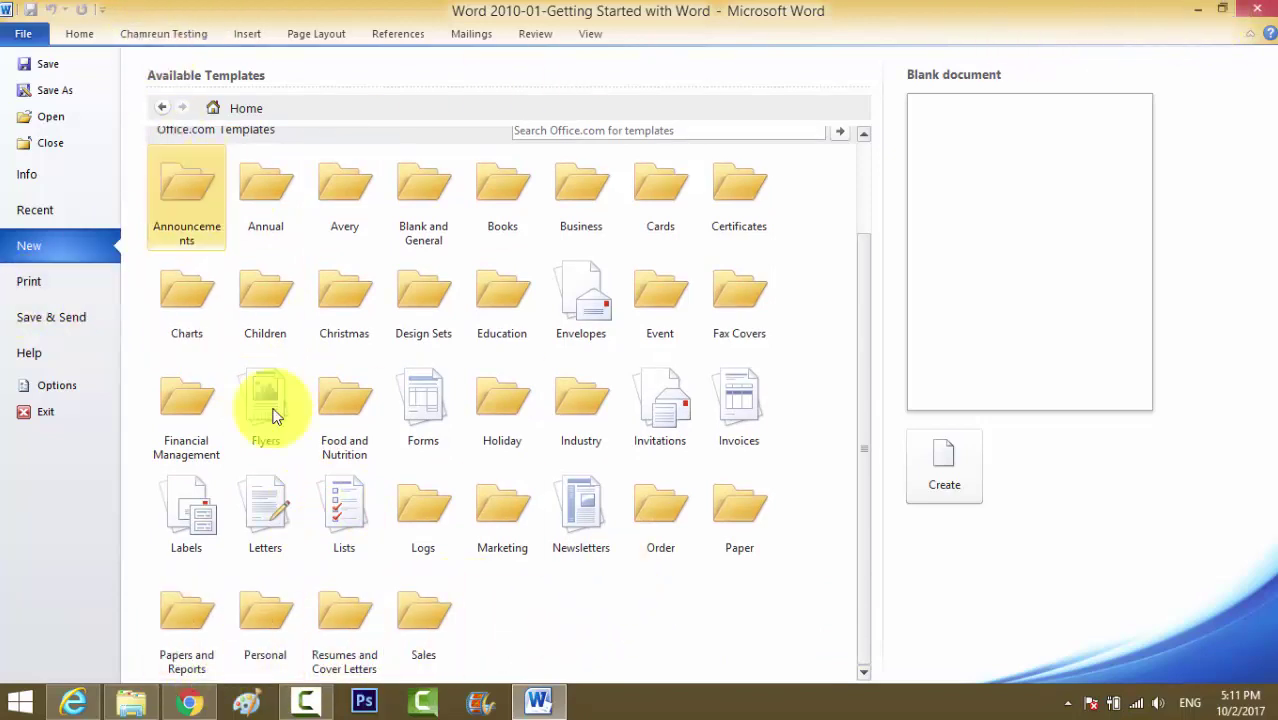
pyautogui.click(655, 310)
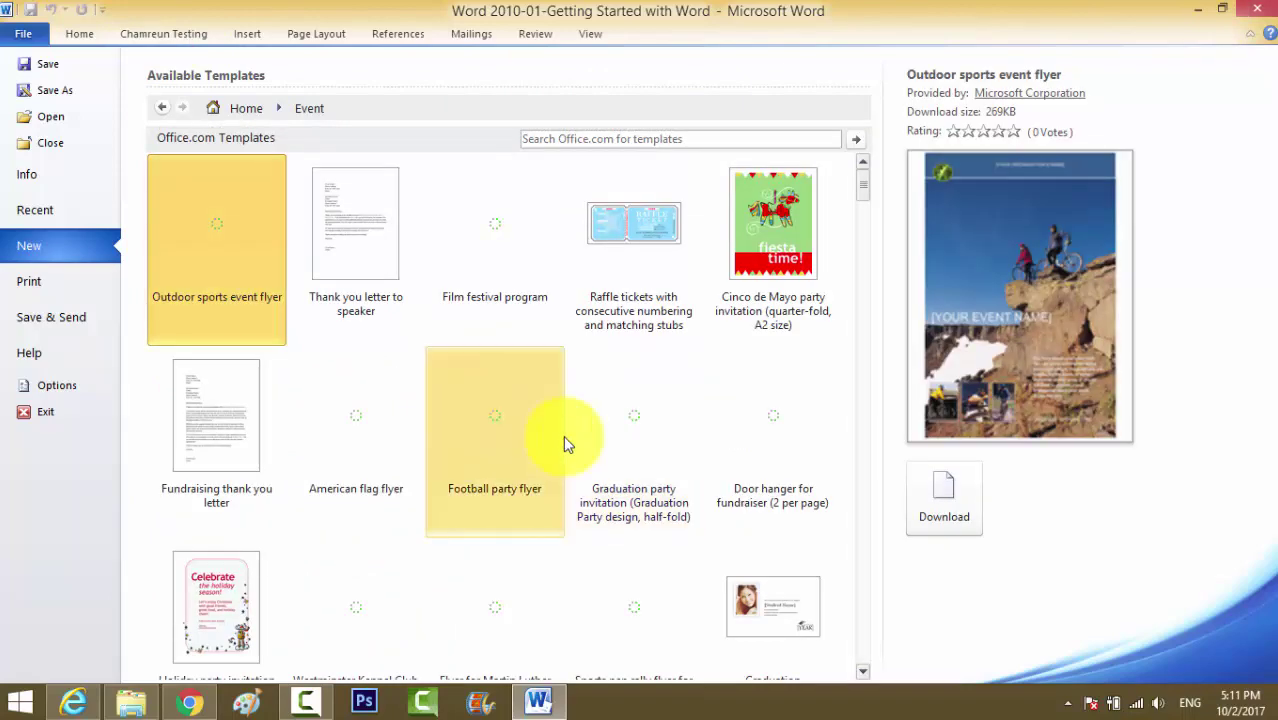
# Return to the template home page, open the Marketing category and glance through its templates
pyautogui.click(245, 108)
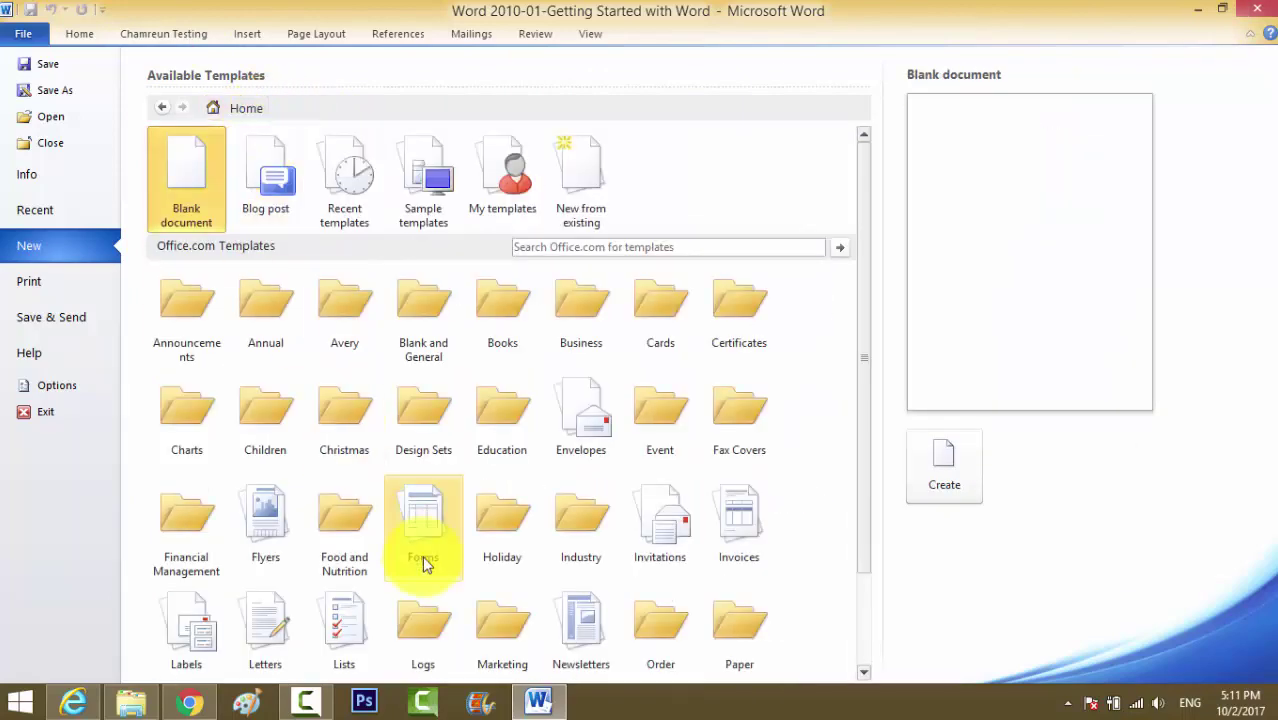
pyautogui.scroll(-3, 422, 557)
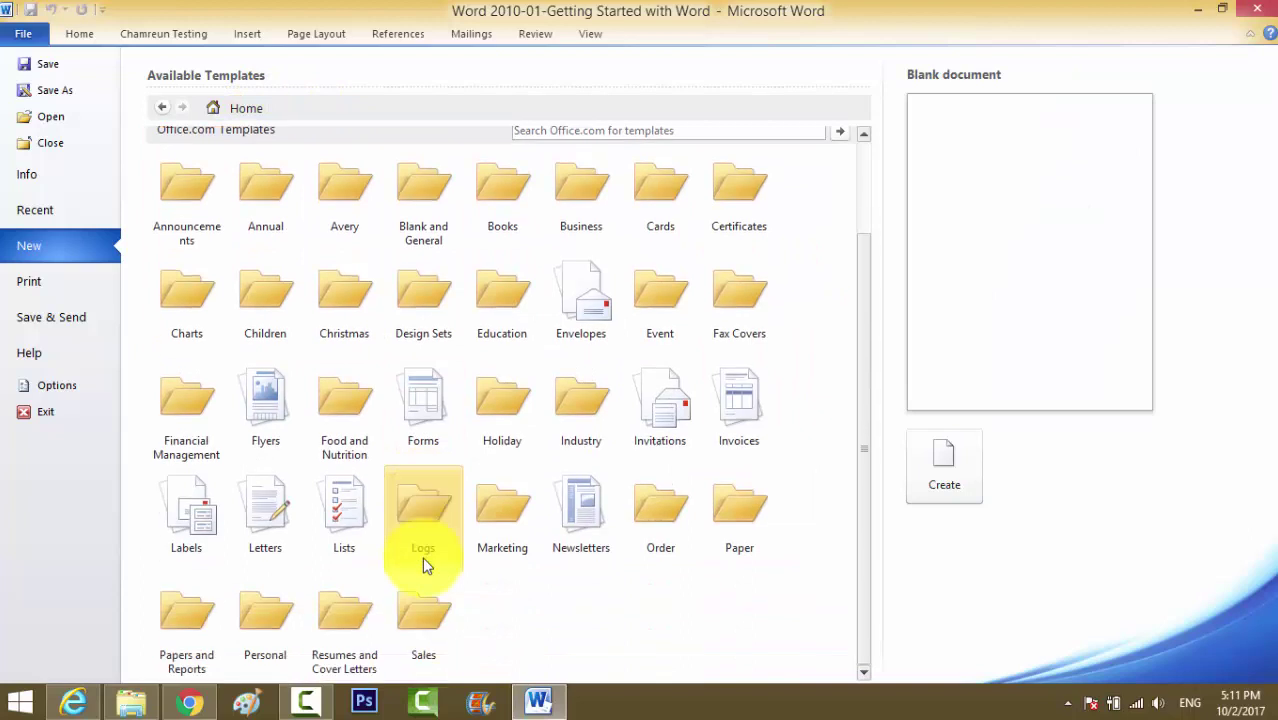
pyautogui.click(513, 512)
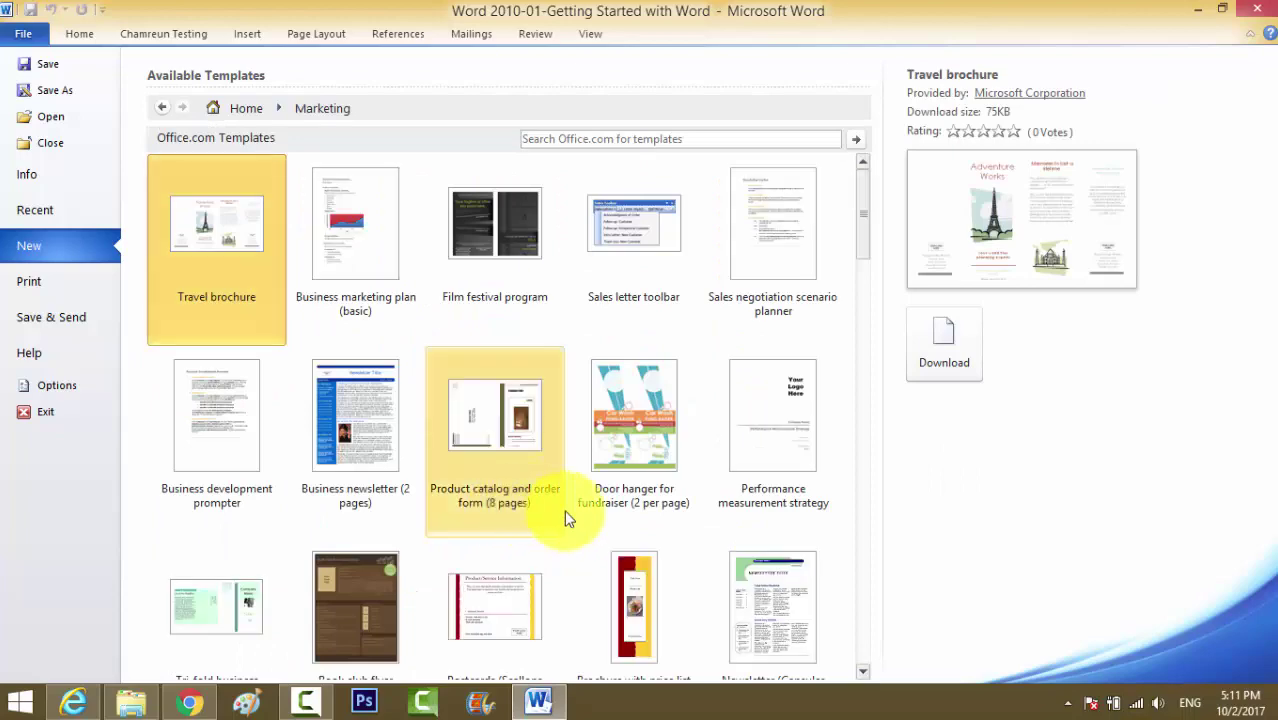
pyautogui.scroll(-1, 565, 513)
pyautogui.scroll(1, 601, 481)
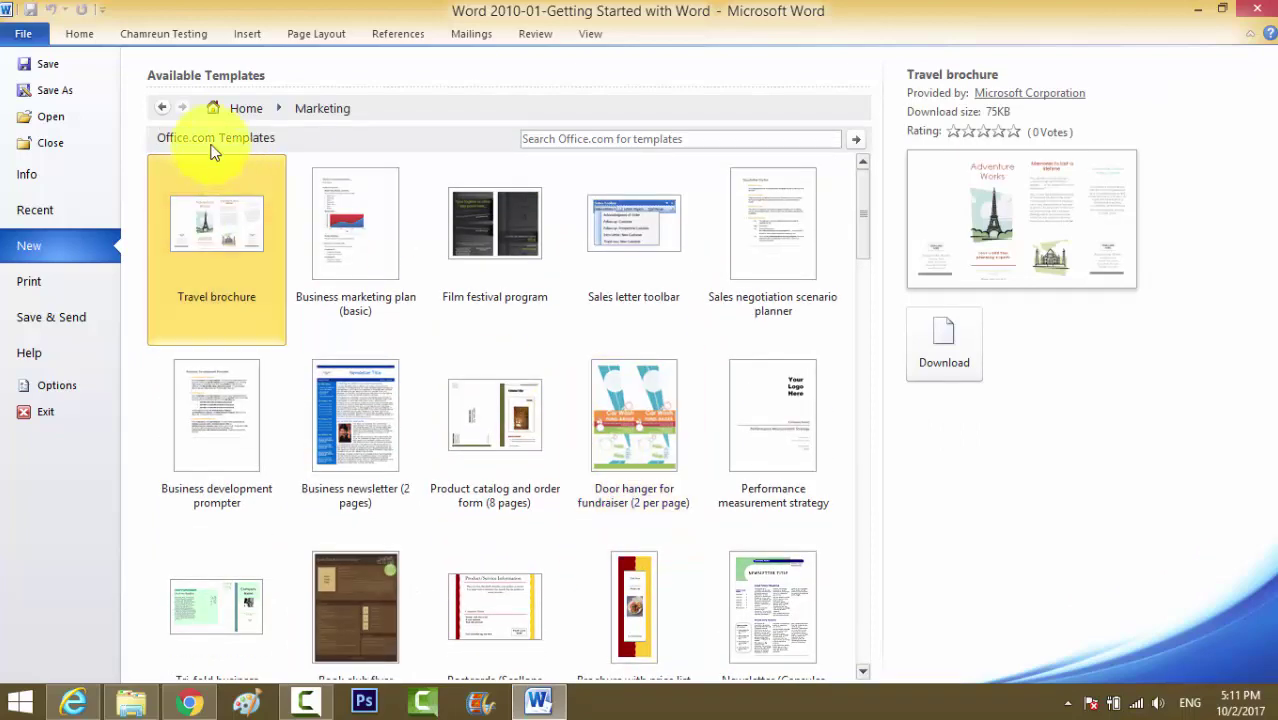
# Go back to the template home page and open the Personal category
pyautogui.click(248, 112)
pyautogui.scroll(-1, 290, 390)
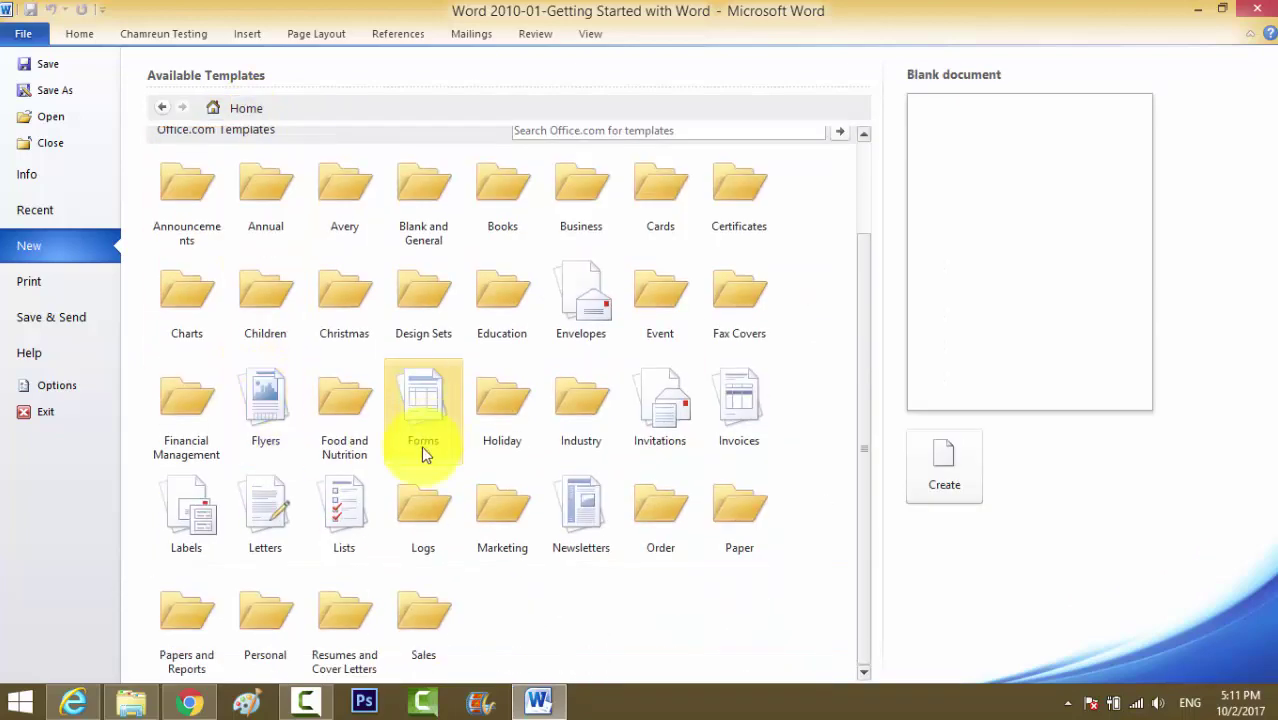
pyautogui.click(250, 628)
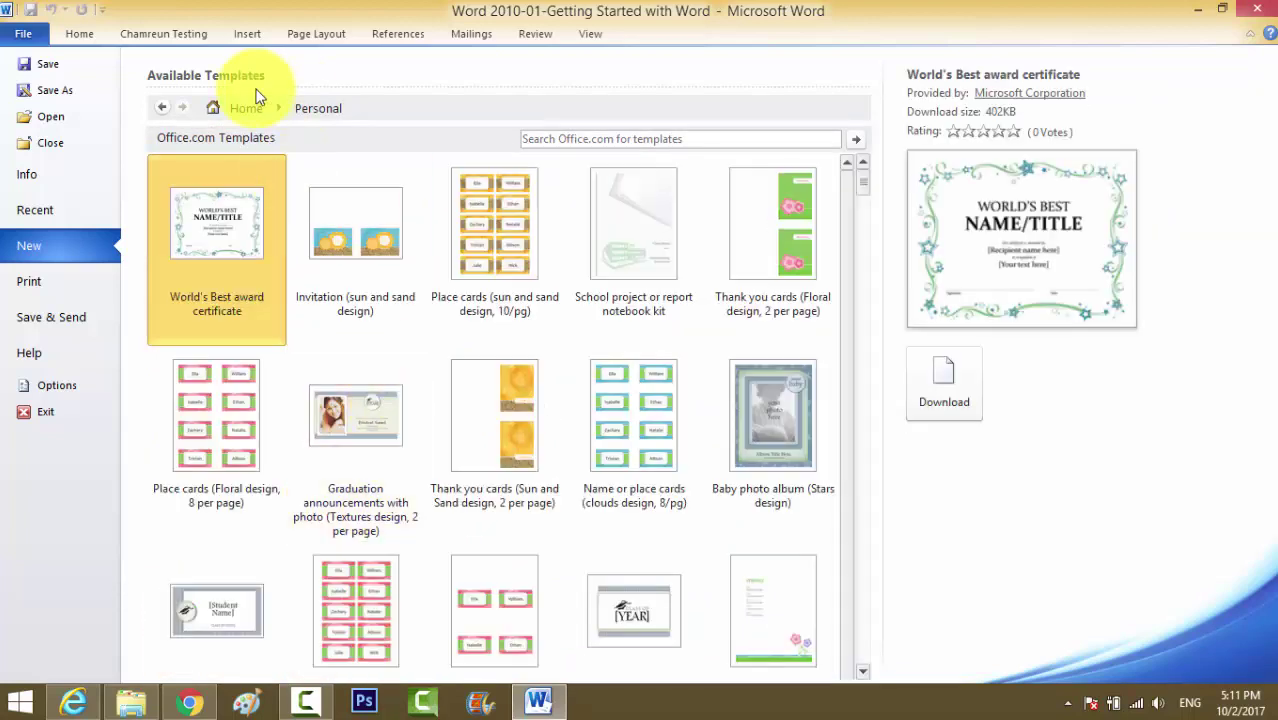
# Return to the template home page, look over the categories, open Logs and browse through its templates
pyautogui.click(246, 108)
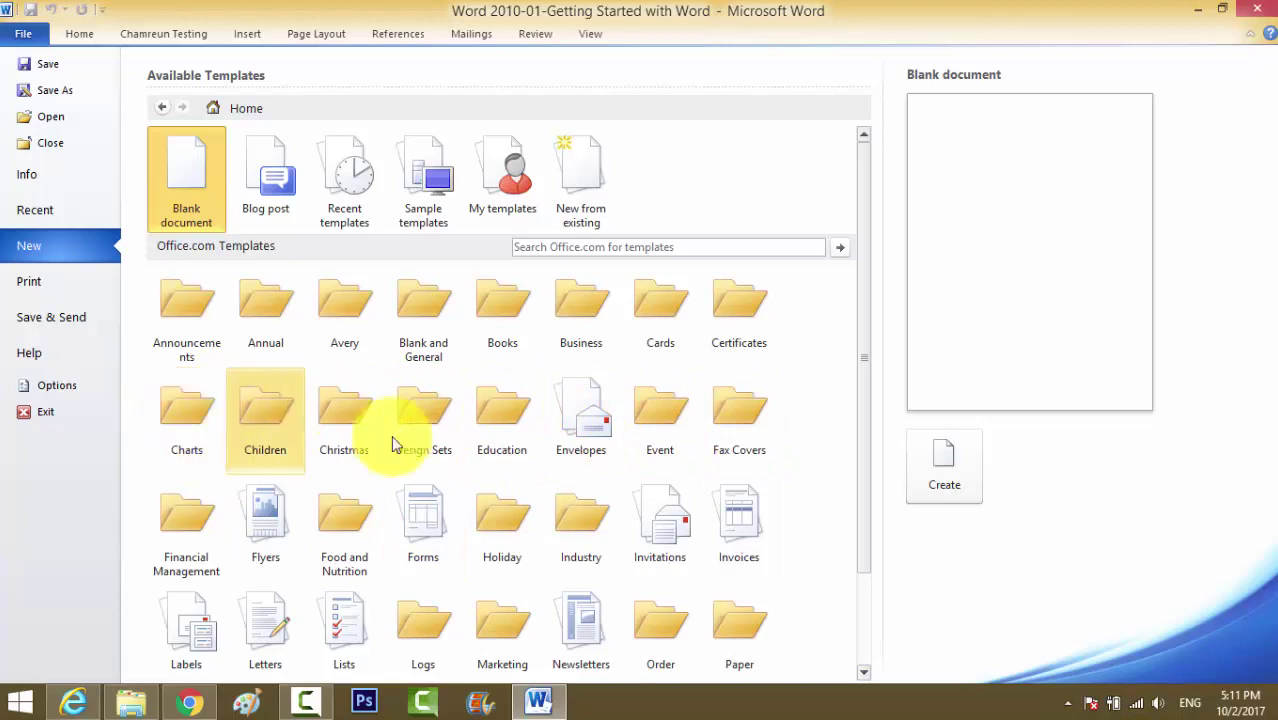
pyautogui.scroll(-2, 439, 485)
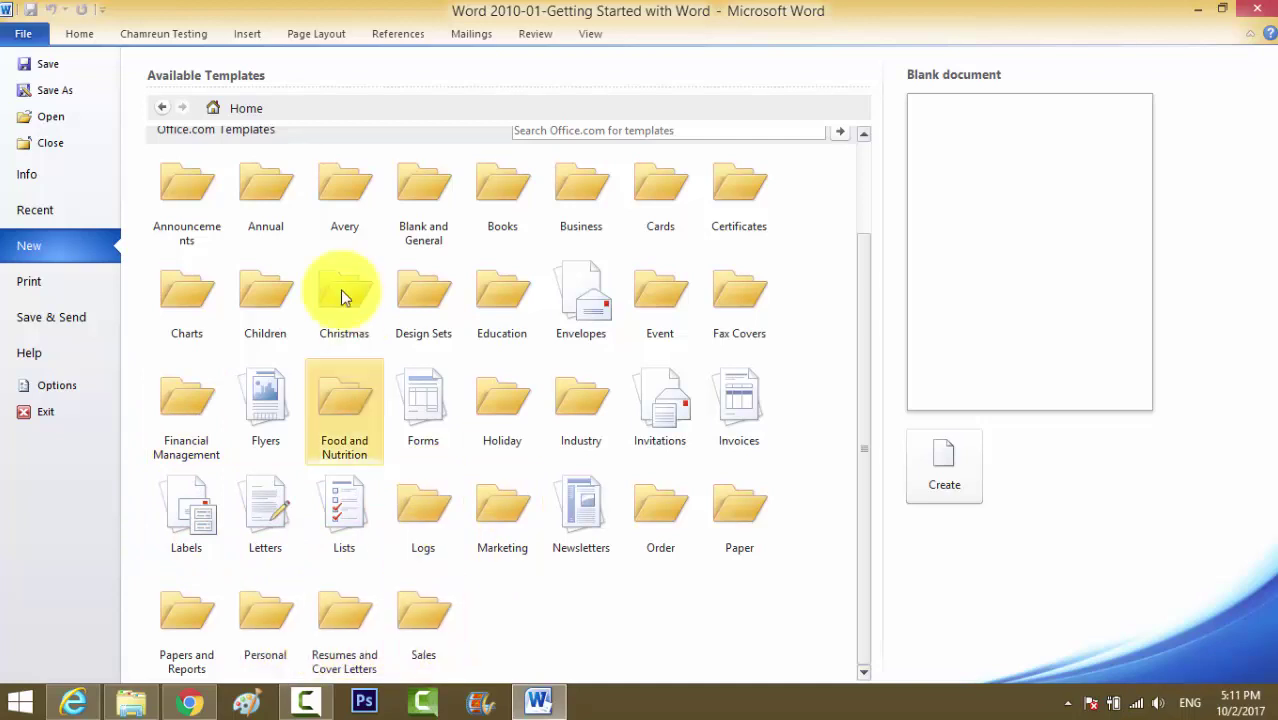
pyautogui.scroll(3, 202, 169)
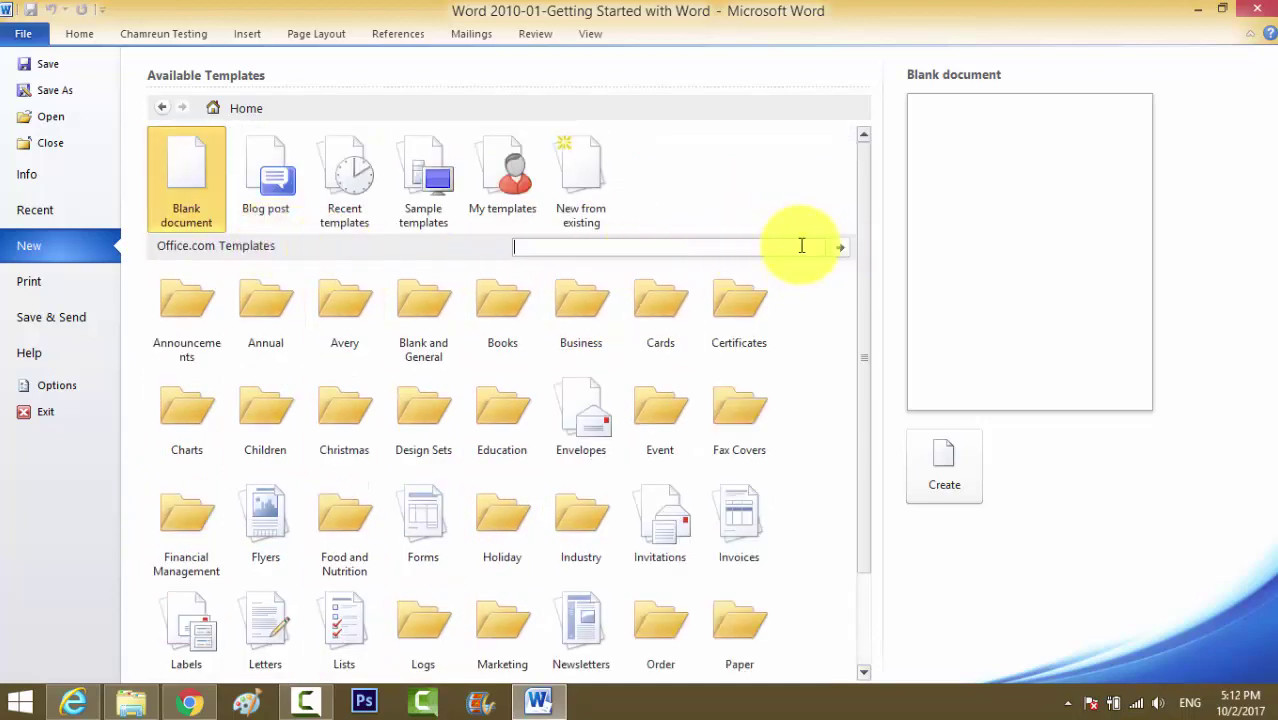
pyautogui.scroll(-2, 408, 371)
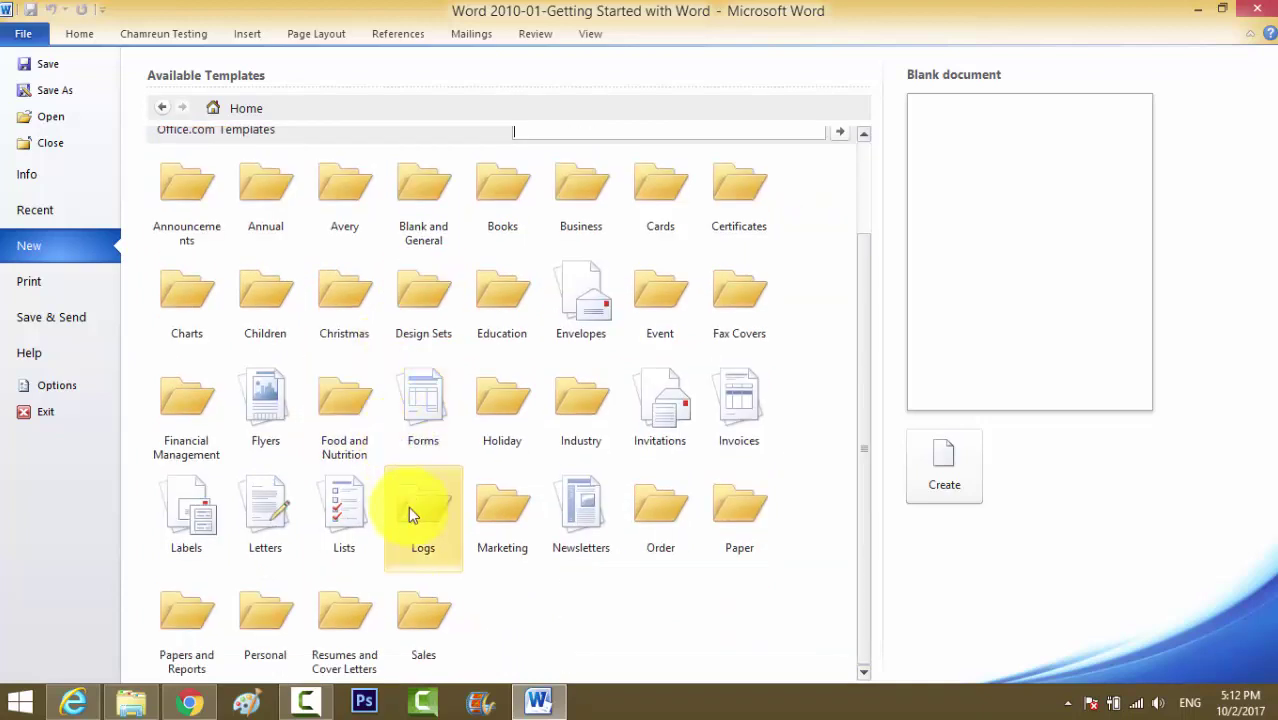
pyautogui.click(418, 510)
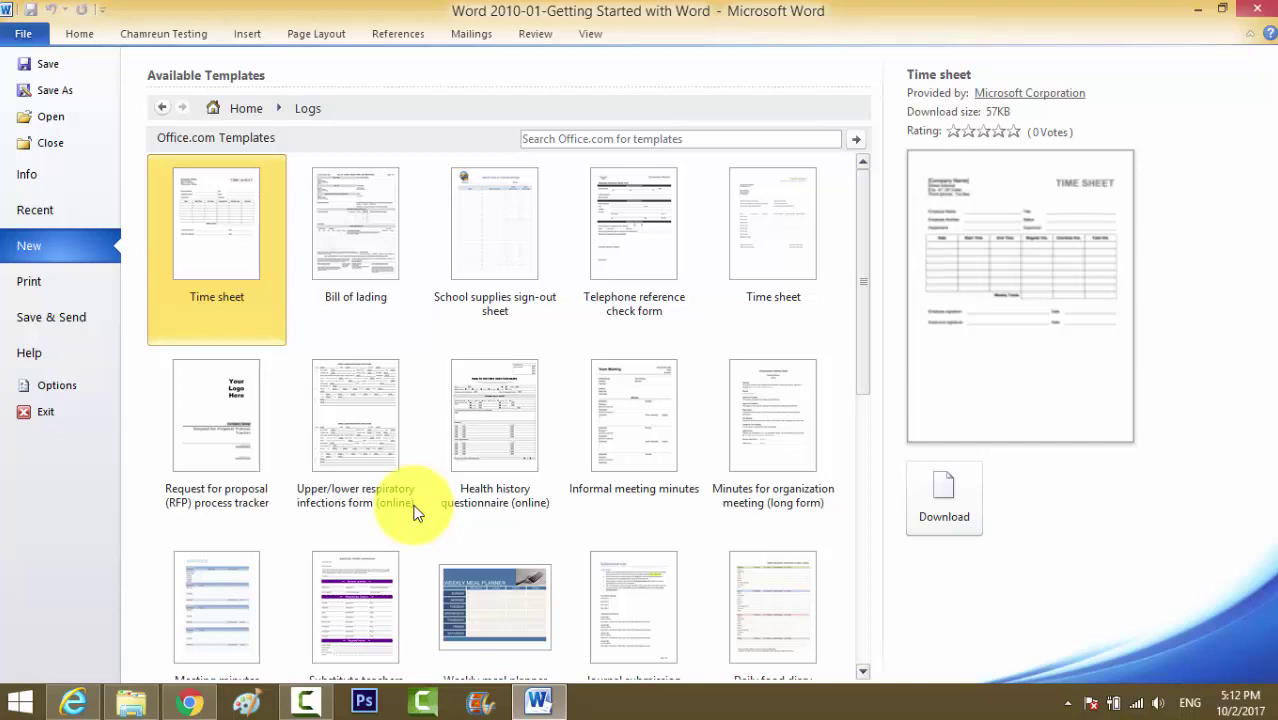
pyautogui.scroll(-7, 418, 512)
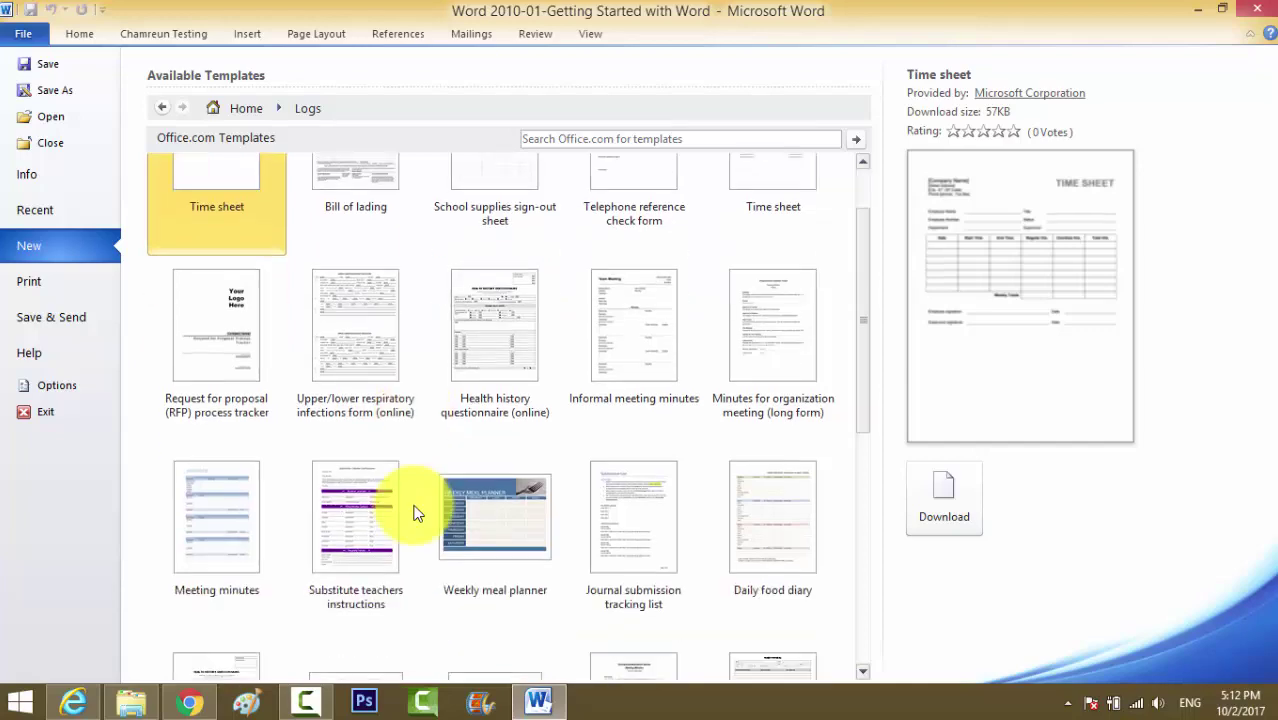
pyautogui.scroll(-3, 420, 508)
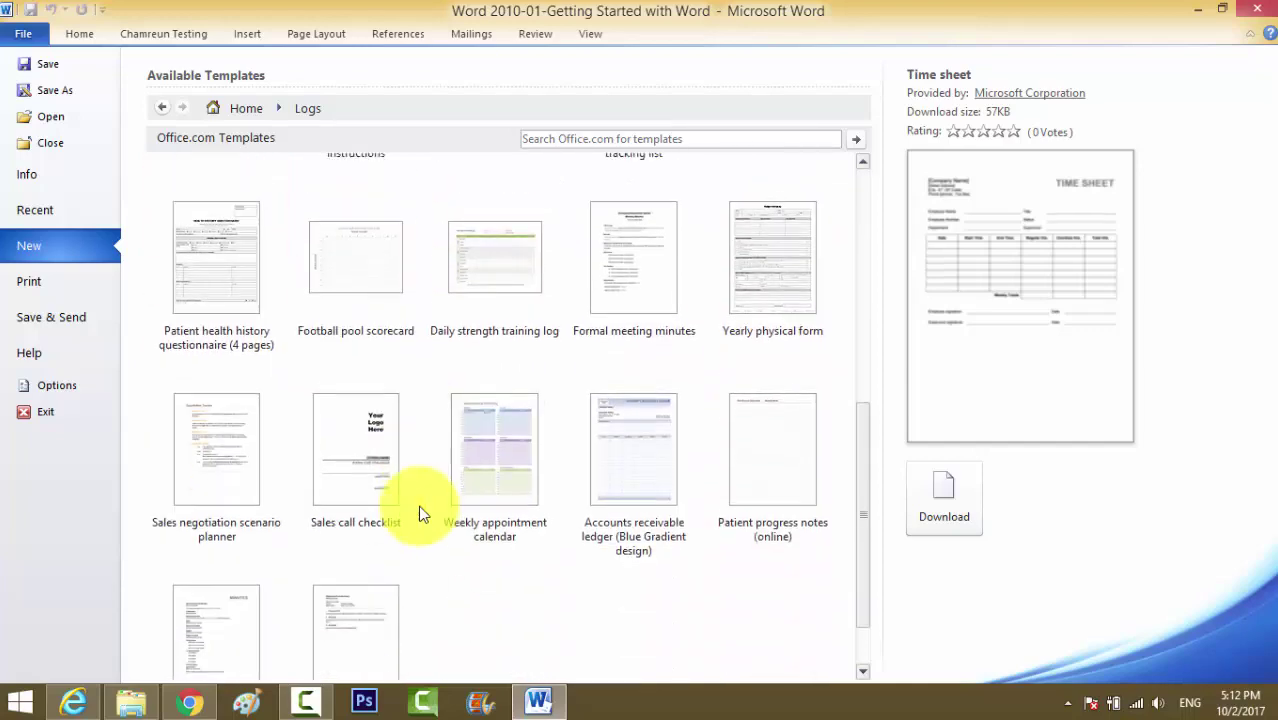
# Leave the template browser and read the document's section on creating and opening documents
pyautogui.scroll(10, 420, 490)
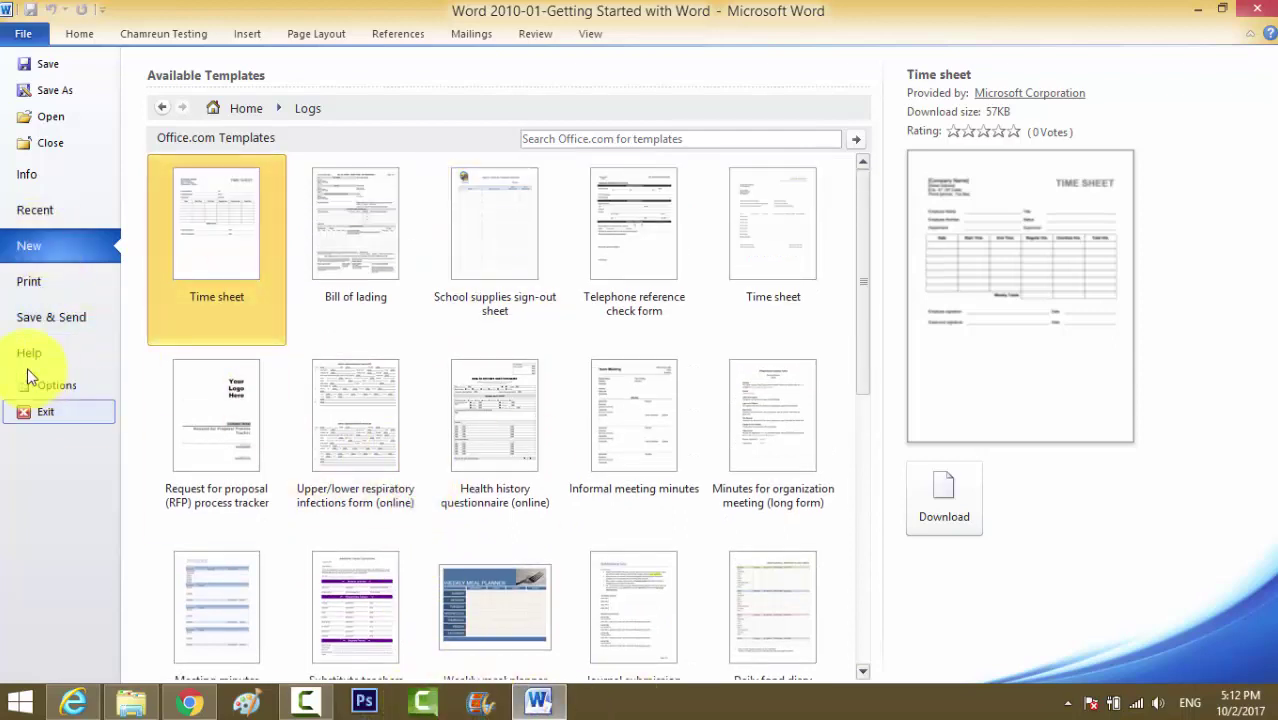
pyautogui.click(72, 38)
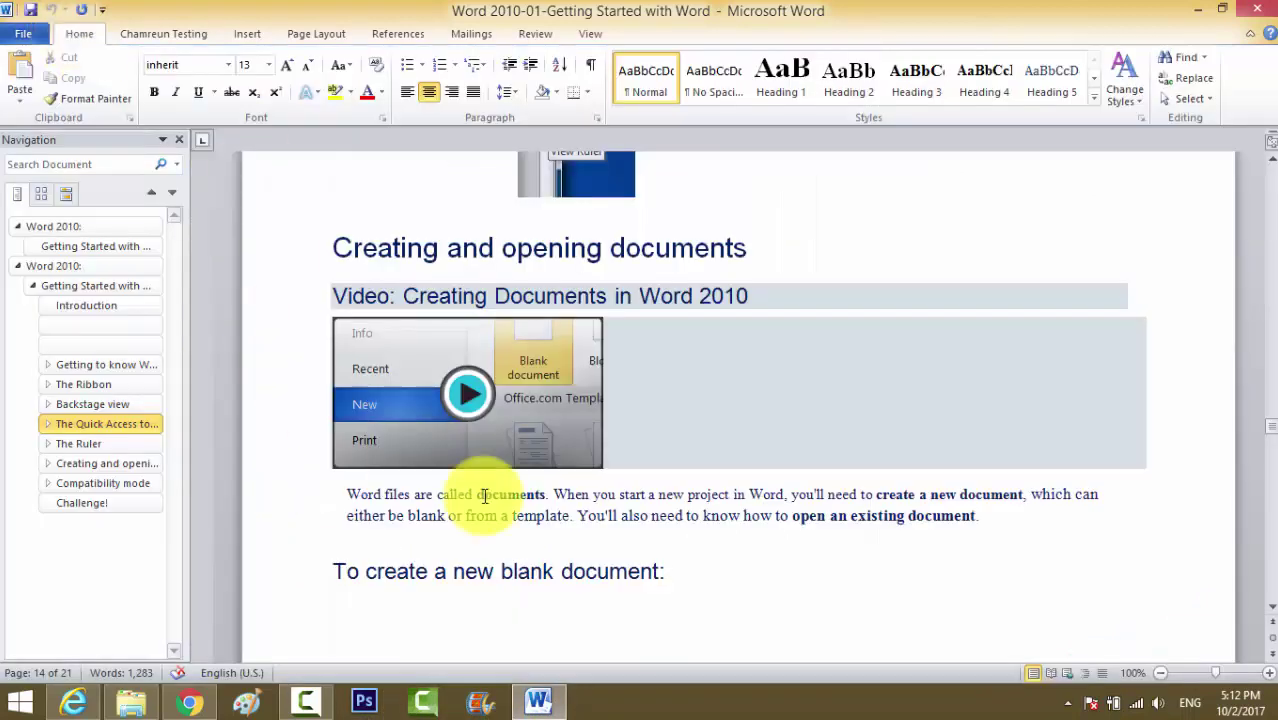
pyautogui.scroll(-5, 571, 490)
pyautogui.scroll(-5, 573, 497)
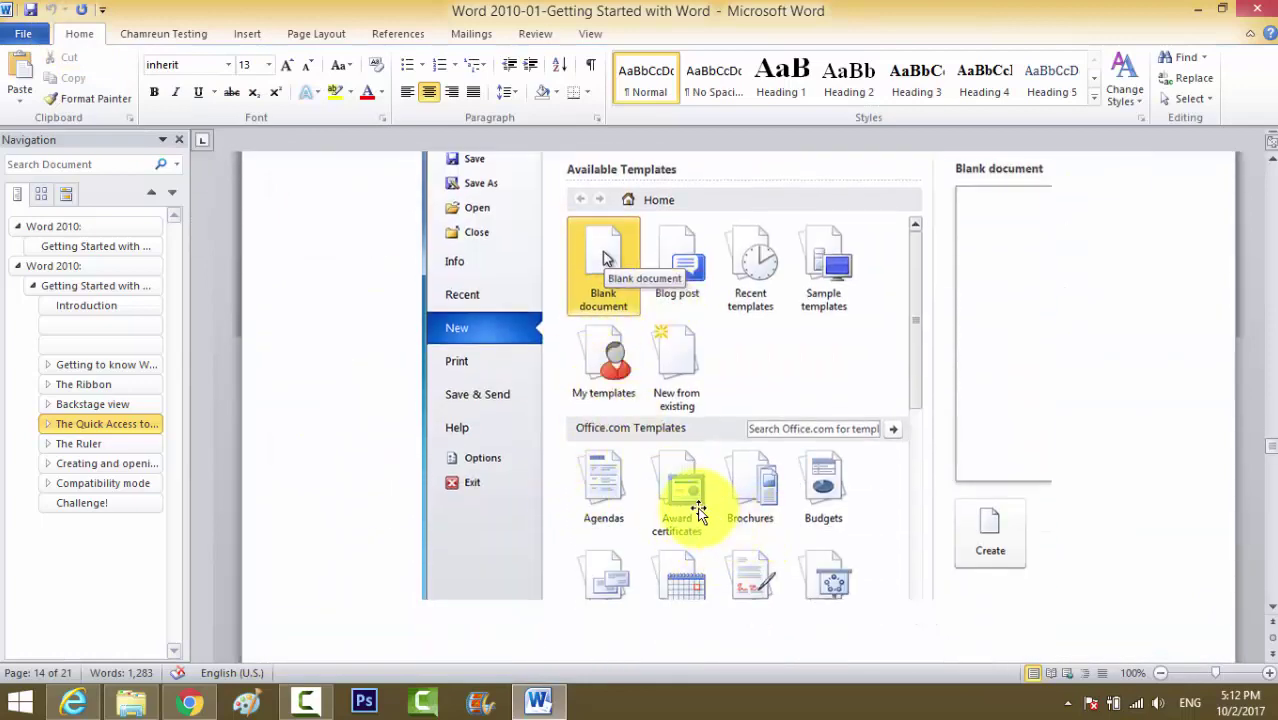
pyautogui.scroll(-8, 697, 510)
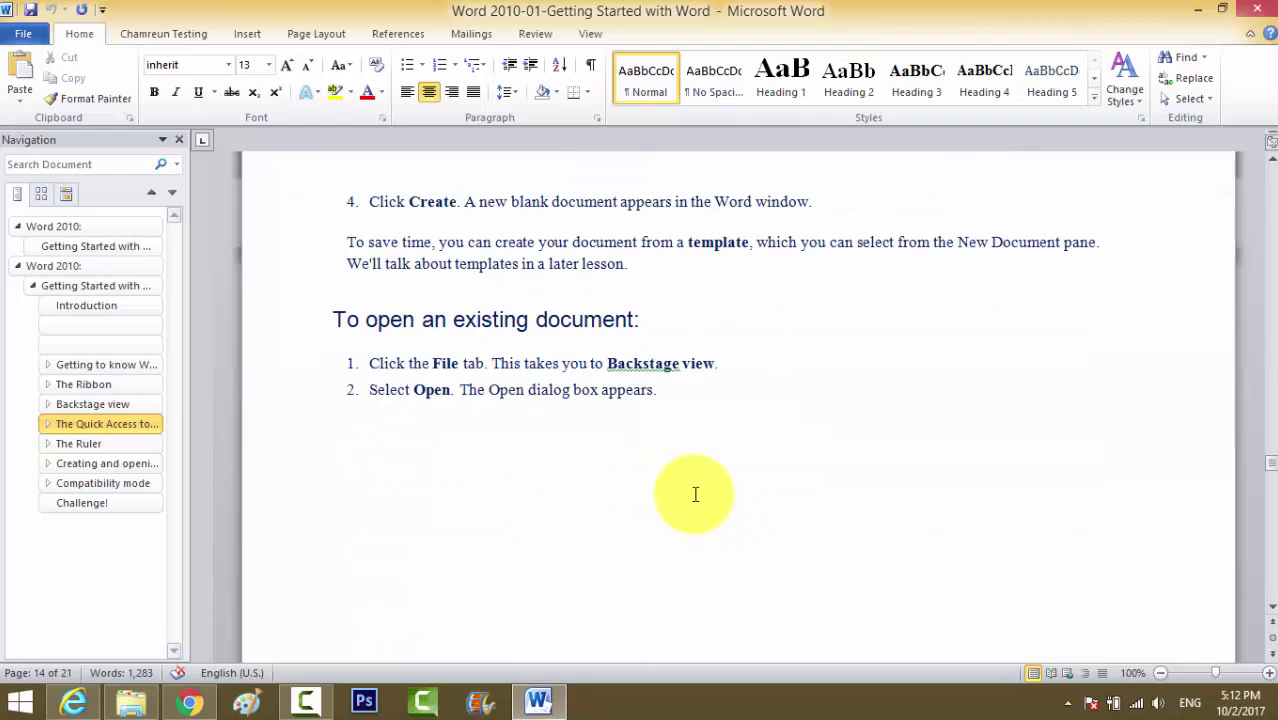
pyautogui.scroll(15, 695, 494)
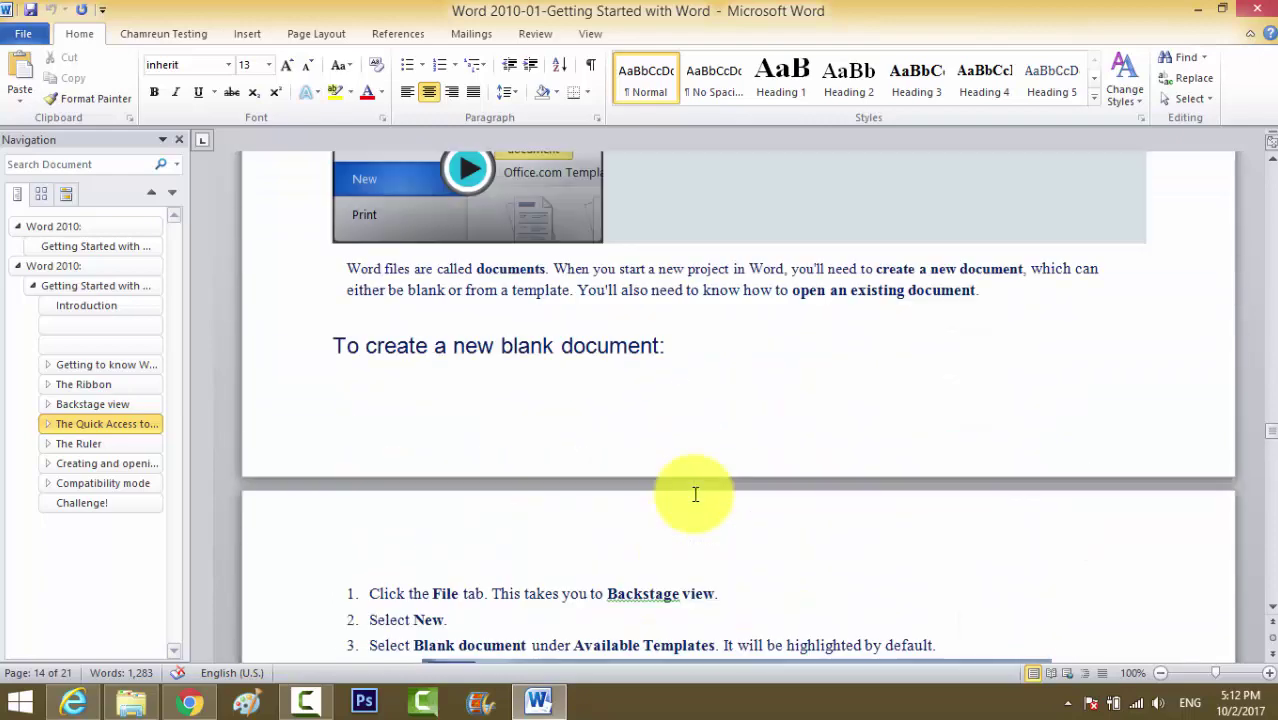
pyautogui.scroll(2, 654, 437)
pyautogui.scroll(-1, 1067, 337)
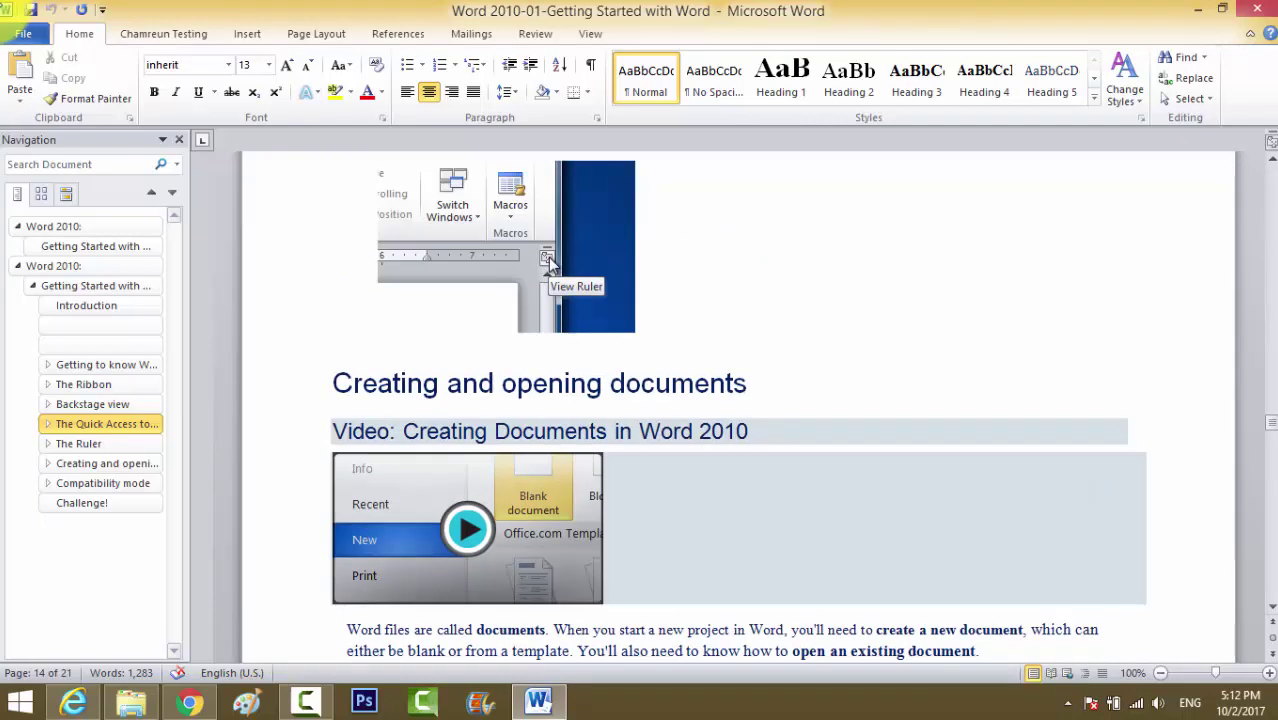
# Bring up the dialog for opening an existing document, look over its locations and dismiss it without opening a file
pyautogui.click(28, 38)
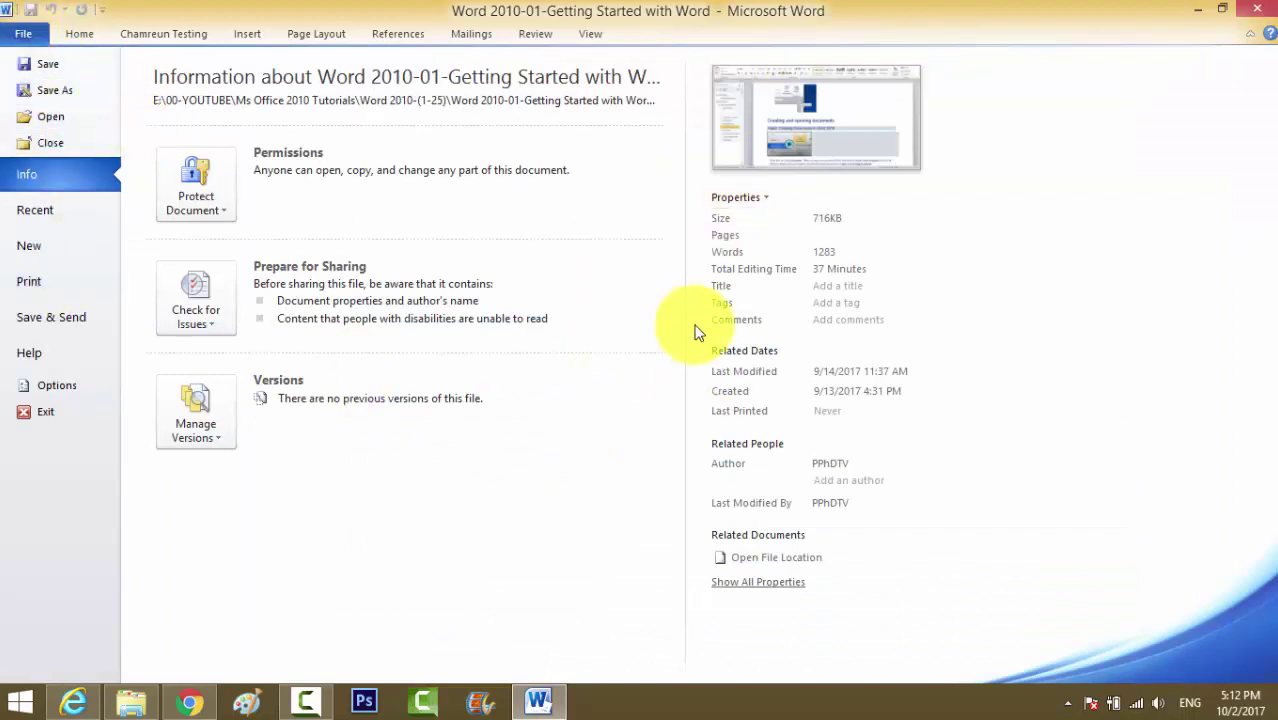
pyautogui.click(45, 120)
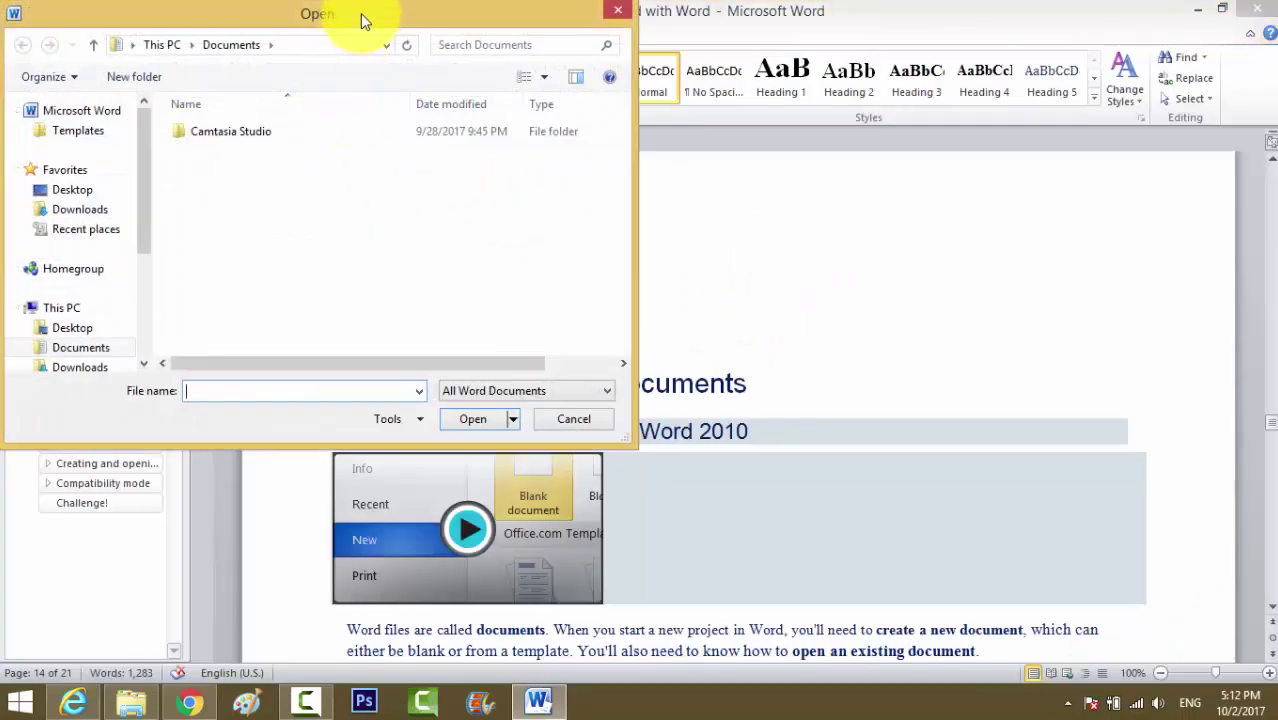
pyautogui.moveTo(363, 20); pyautogui.dragTo(448, 51)
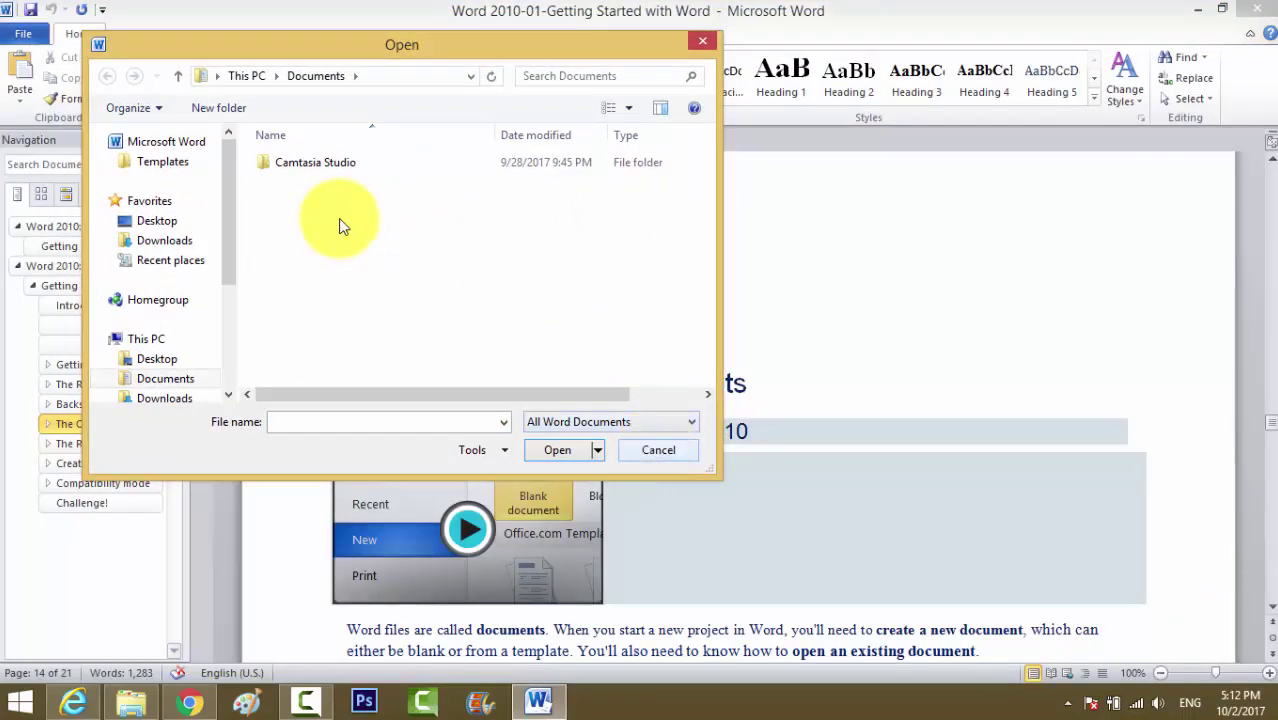
pyautogui.moveTo(227, 211); pyautogui.dragTo(245, 188)
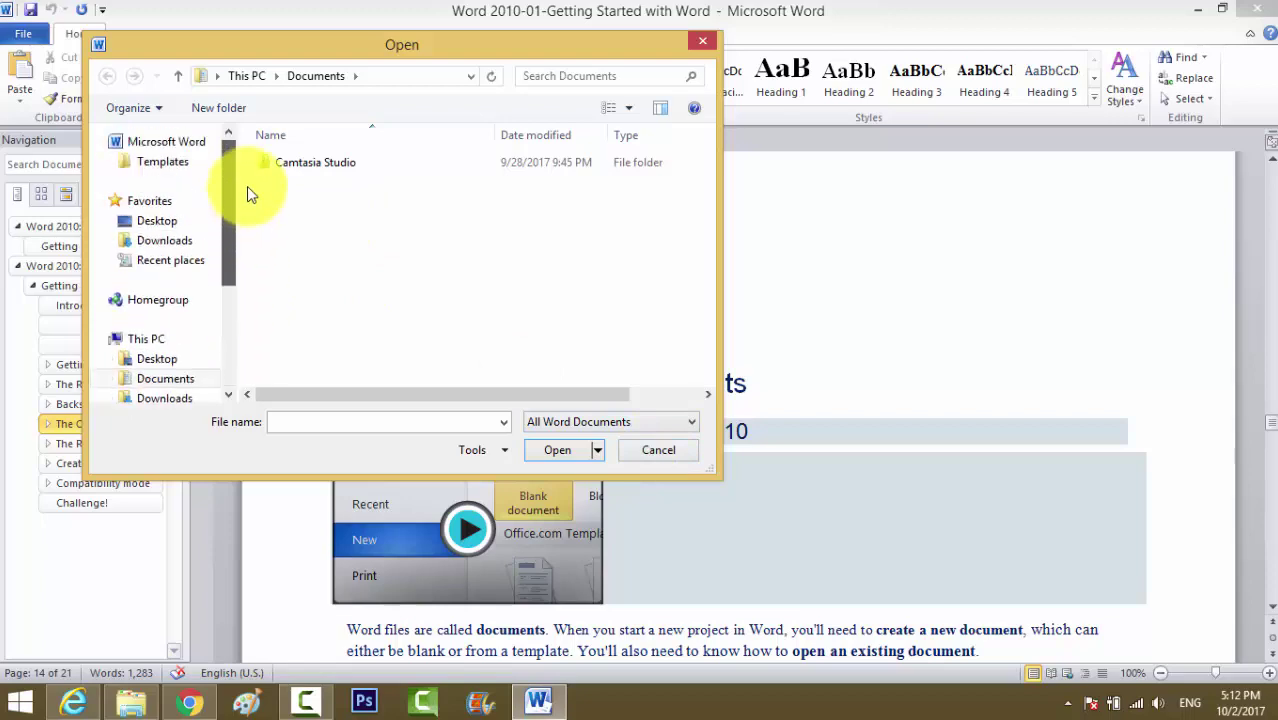
pyautogui.click(657, 449)
# Create a new document from the Sales invoice (Dots design) template in the Invoices category
pyautogui.click(16, 38)
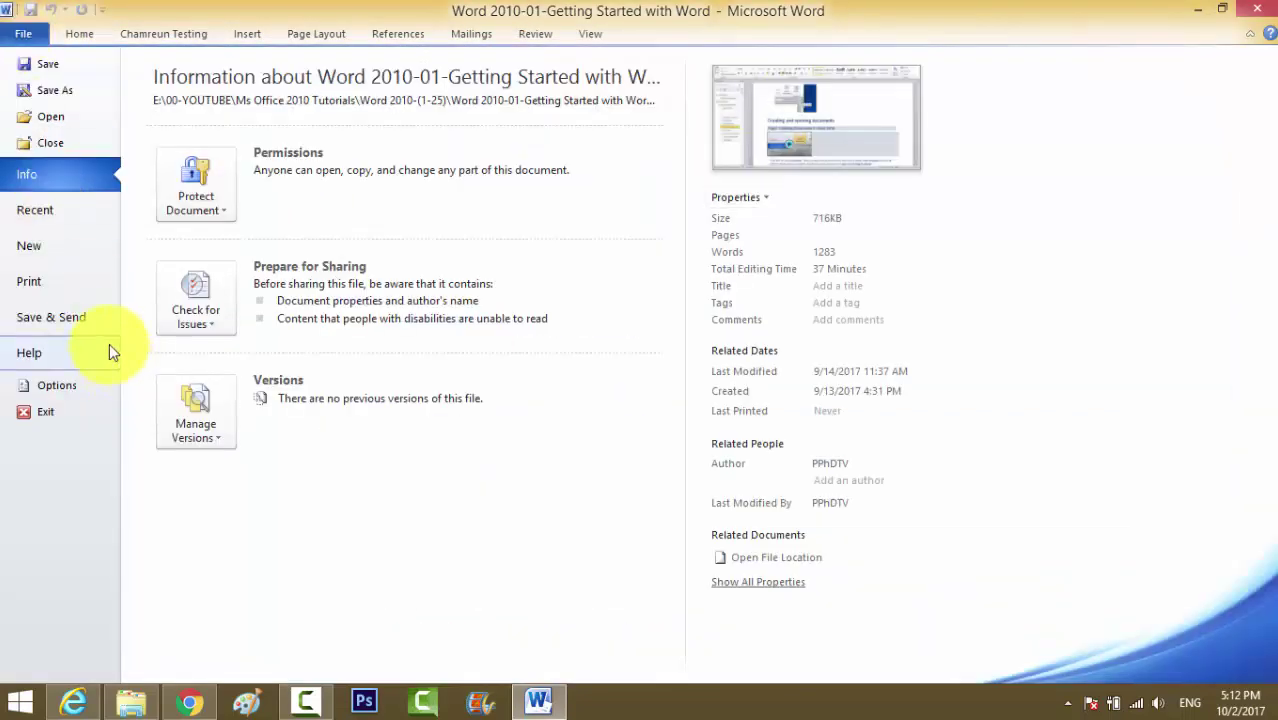
pyautogui.click(30, 252)
pyautogui.scroll(-3, 508, 480)
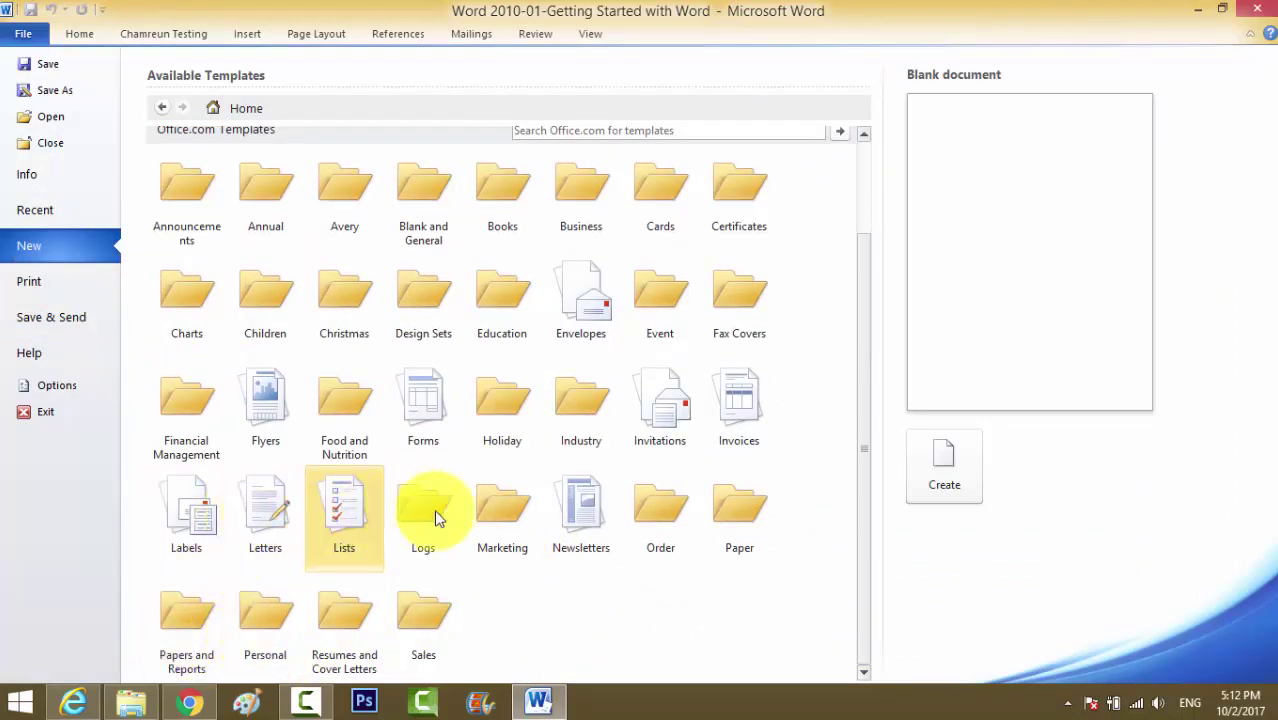
pyautogui.click(727, 407)
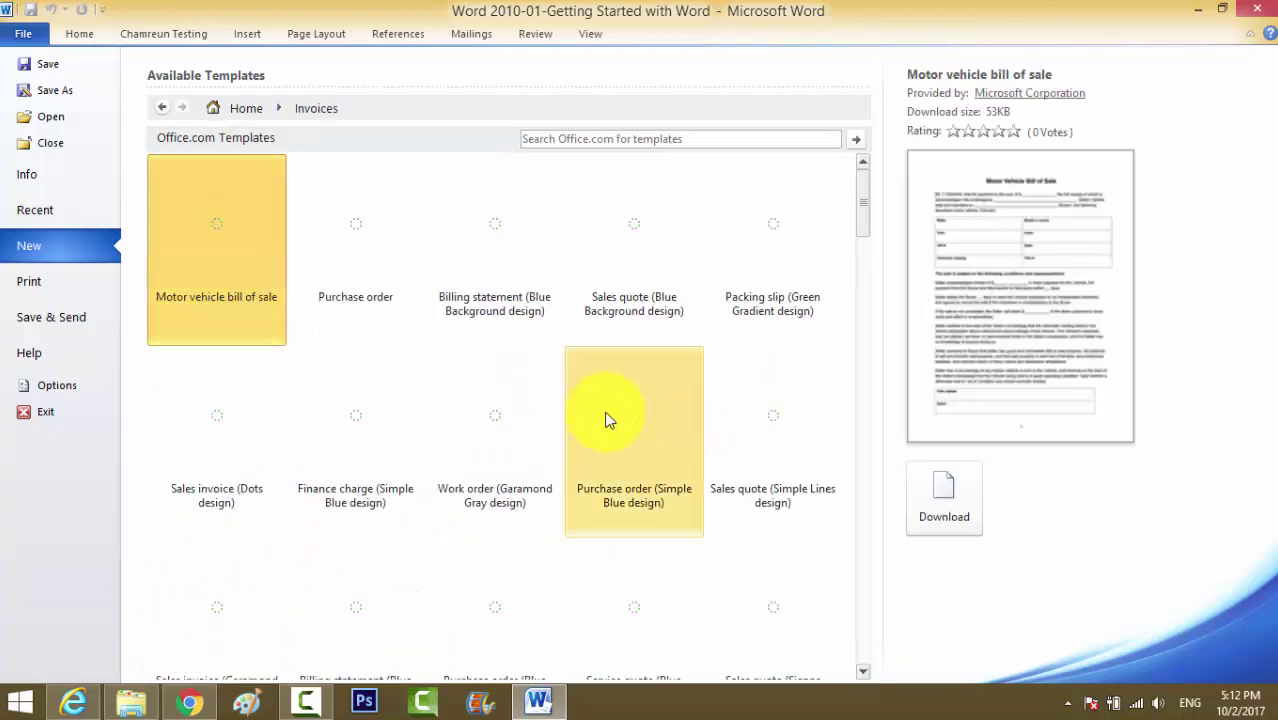
pyautogui.click(262, 432)
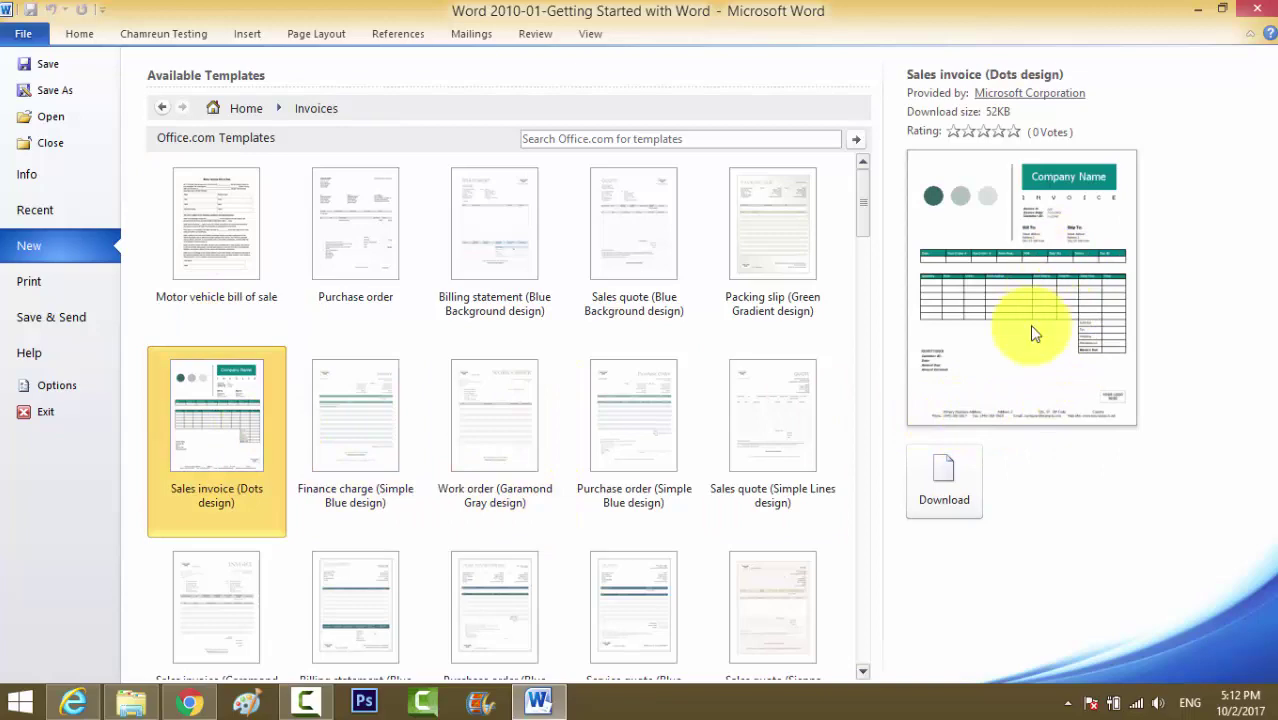
pyautogui.click(943, 480)
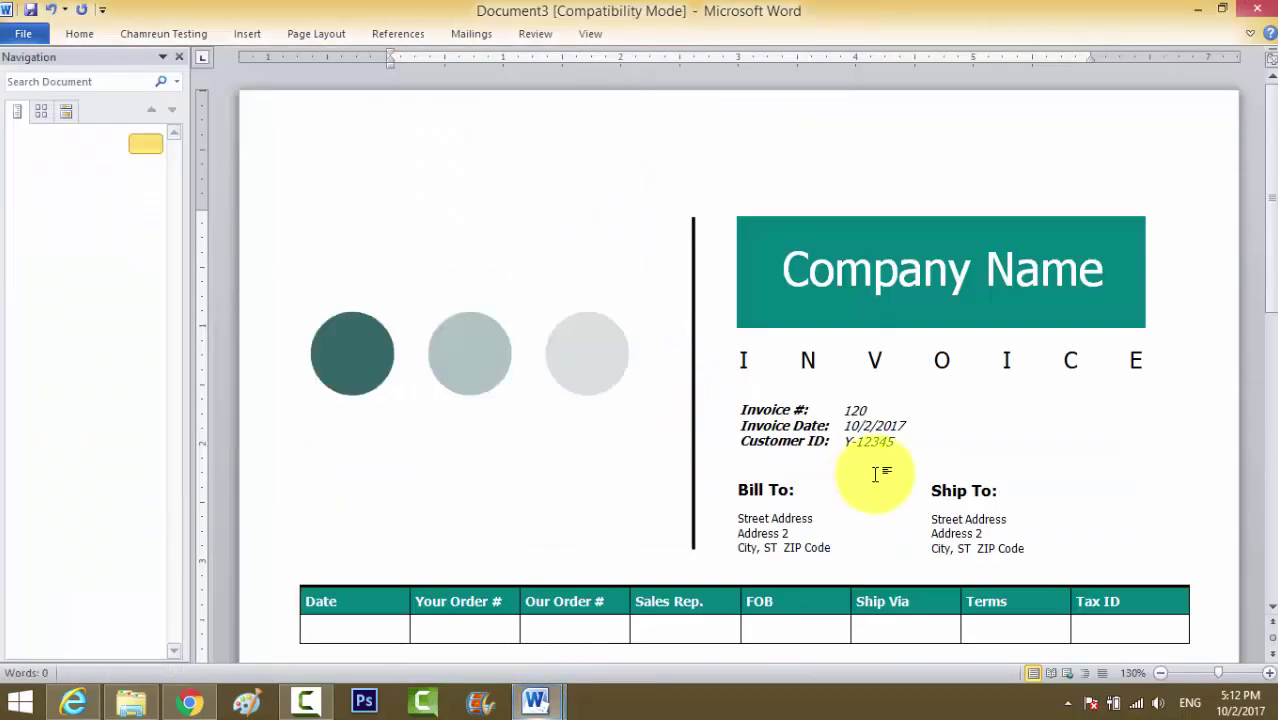
# Look over the invoice at 100% zoom and replace its Company Name heading with GPSCam
pyautogui.scroll(-3, 876, 474)
pyautogui.keyDown('ctrl'); pyautogui.scroll(-2, 876, 481); pyautogui.keyUp('ctrl')
pyautogui.scroll(-3, 868, 480)
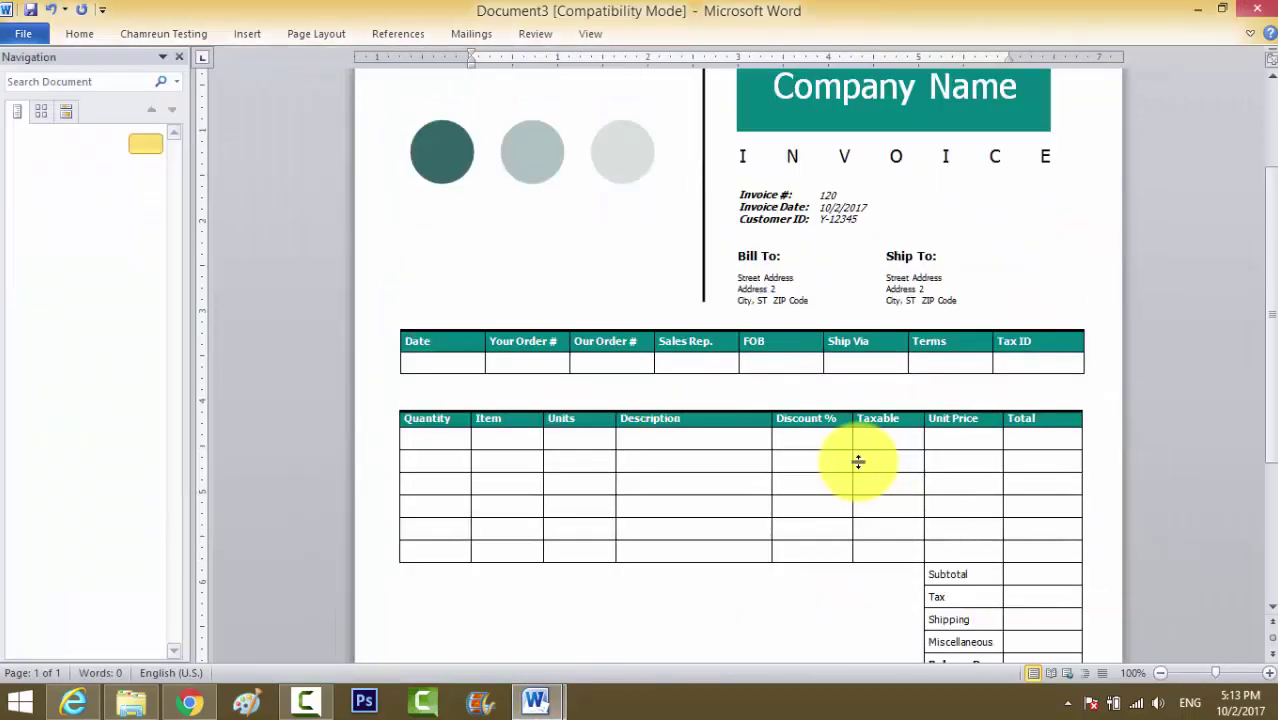
pyautogui.scroll(3, 856, 456)
pyautogui.click(941, 229)
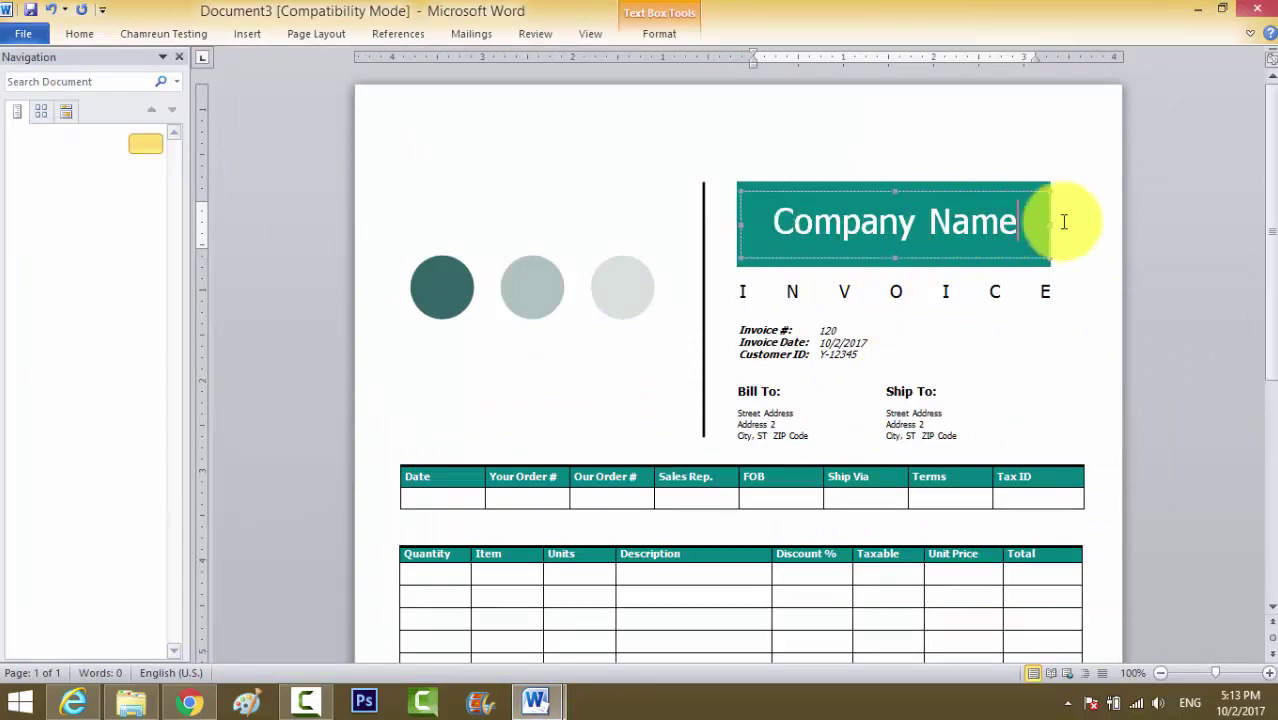
pyautogui.press('BackSpace')
pyautogui.press('BackSpace')
pyautogui.press('BackSpace')
pyautogui.press('BackSpace')
pyautogui.press('BackSpace')
pyautogui.press('BackSpace')
pyautogui.press('BackSpace')
pyautogui.press('BackSpace')
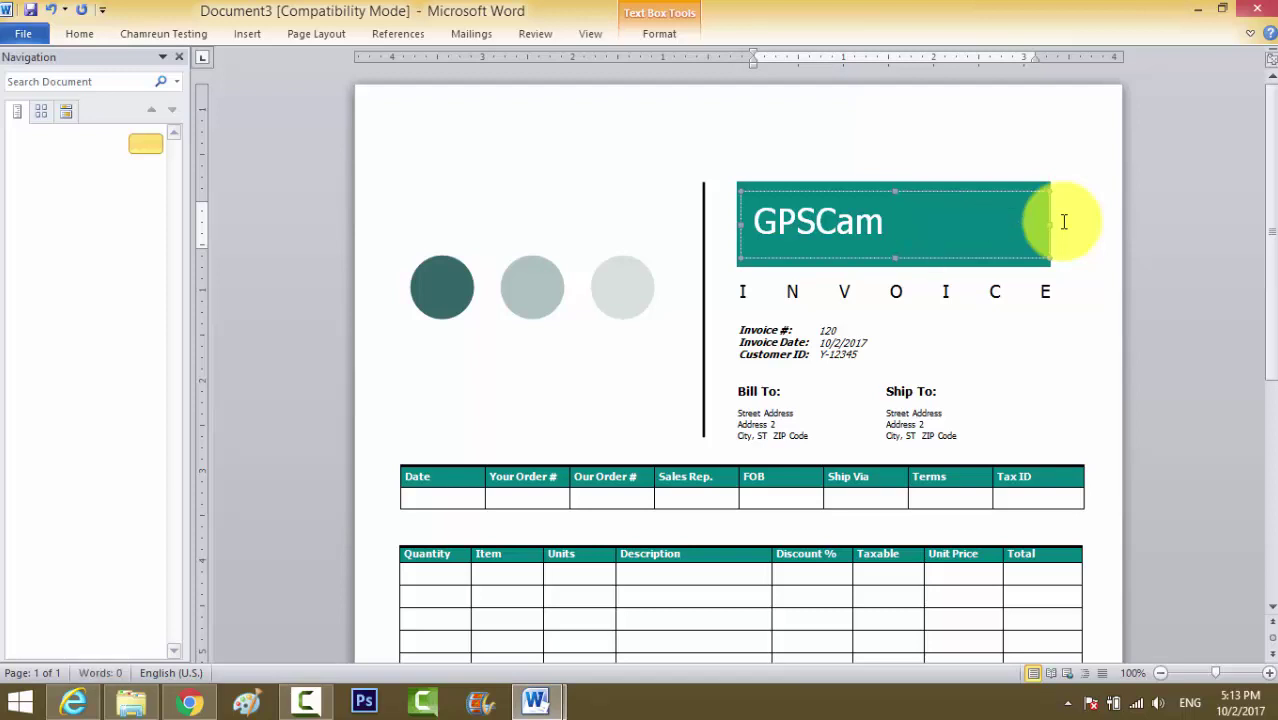
# Select the GPSCam heading text and open the font size choices for it
pyautogui.doubleClick(922, 240)
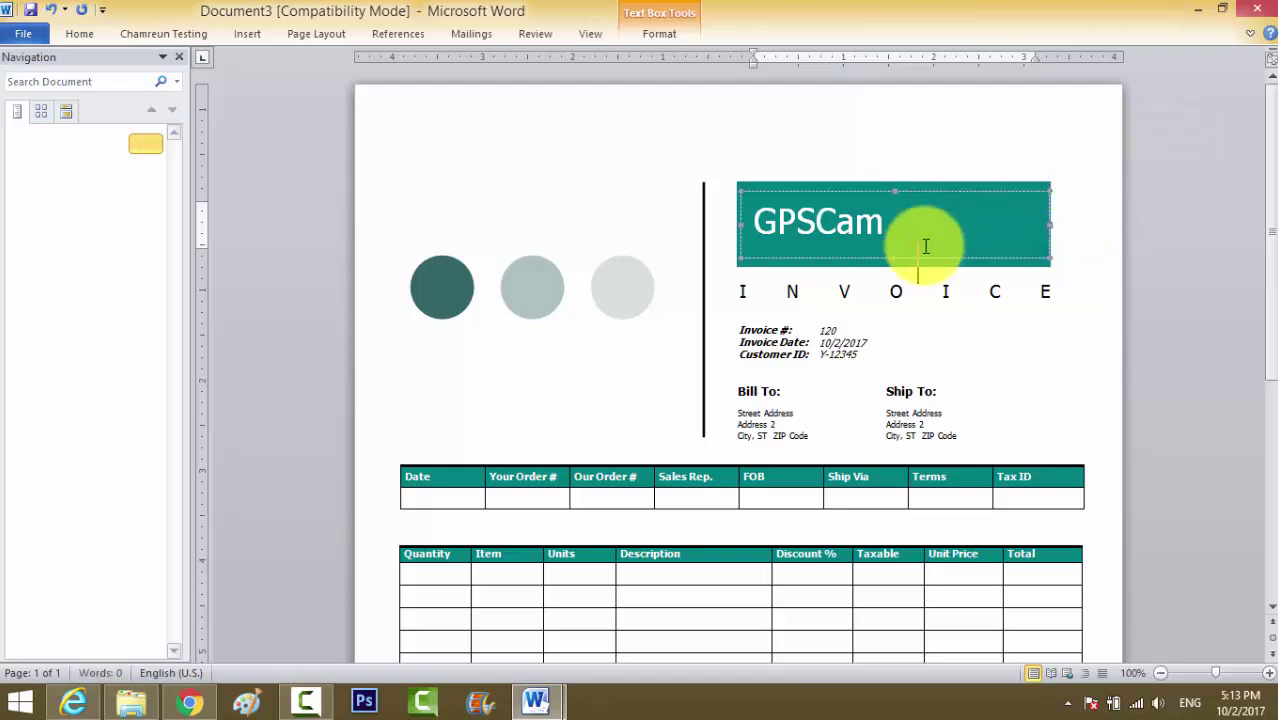
pyautogui.click(88, 33)
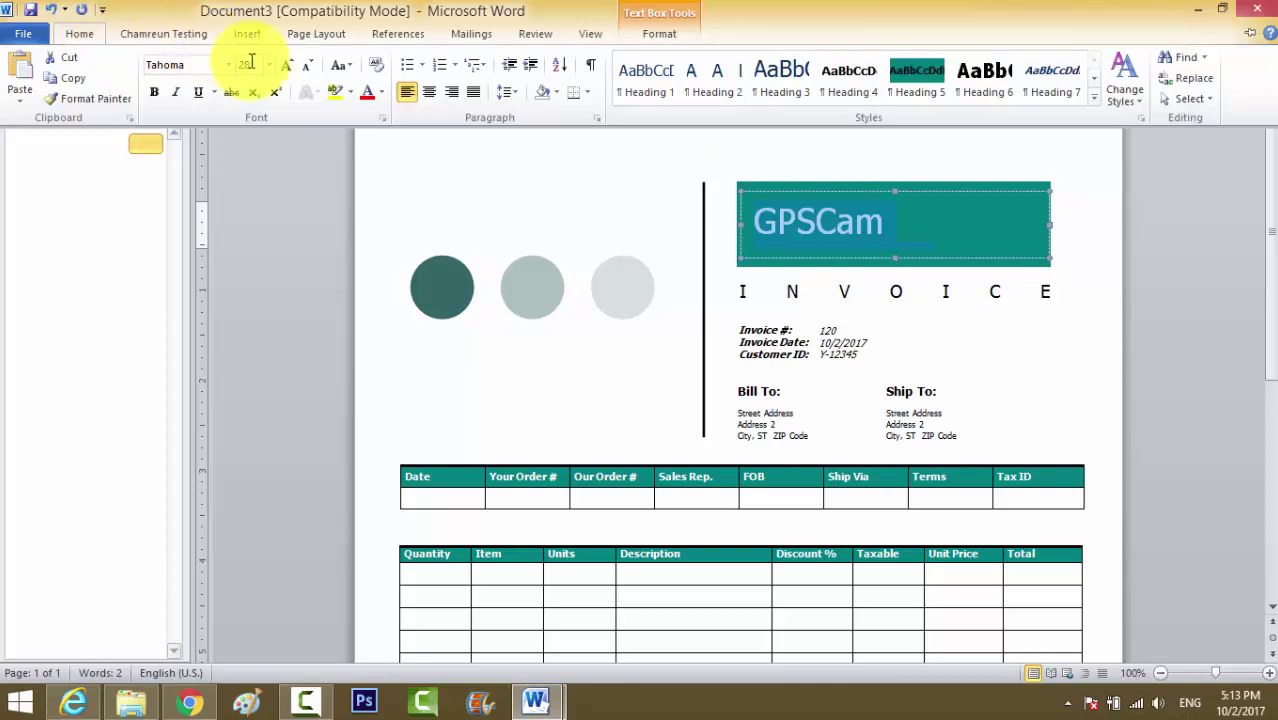
pyautogui.click(268, 64)
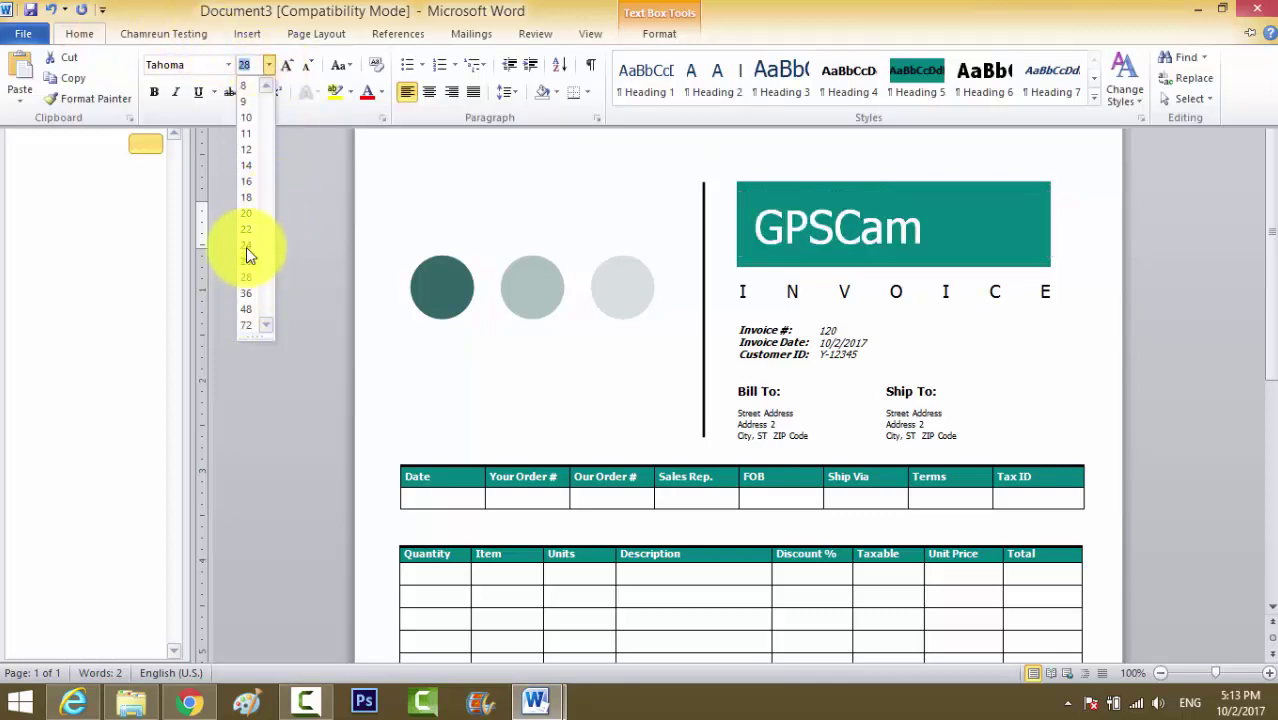